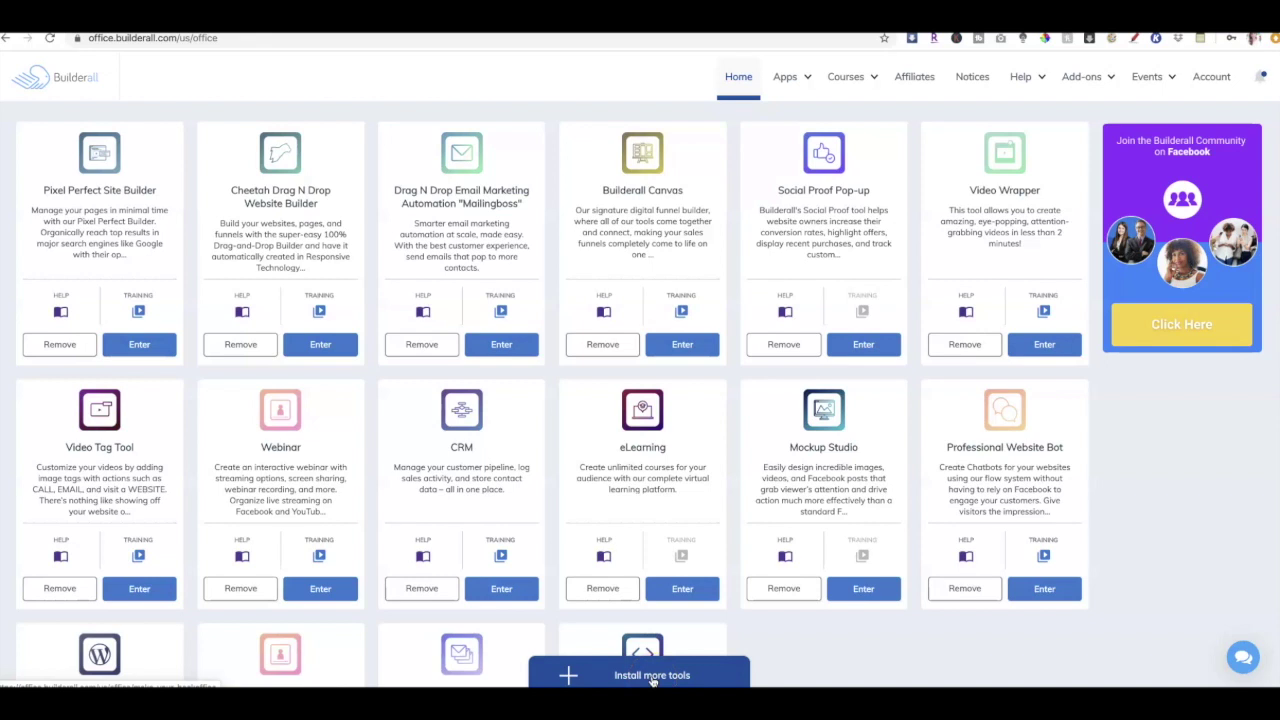
- Open the Cheetah Drag N Drop Website Builder from the tool overview
scroll(800, 640, "down", 3)
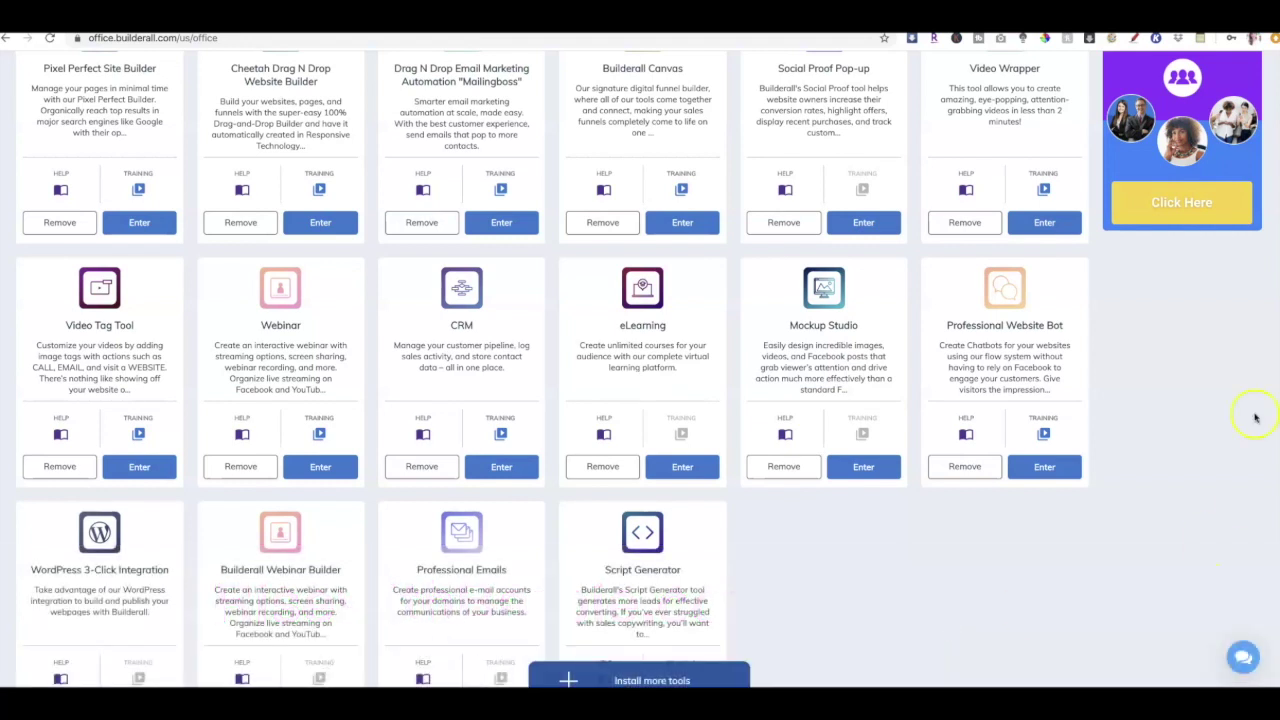
left_click(314, 222)
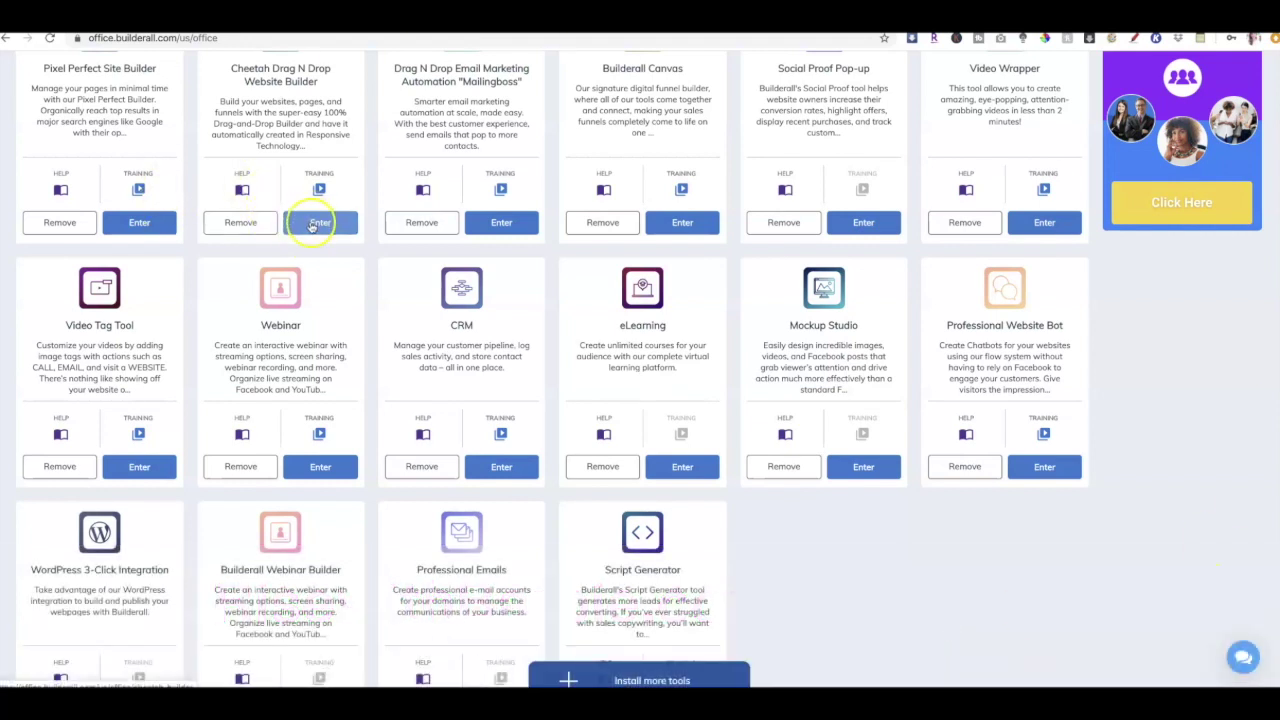
left_click(312, 224)
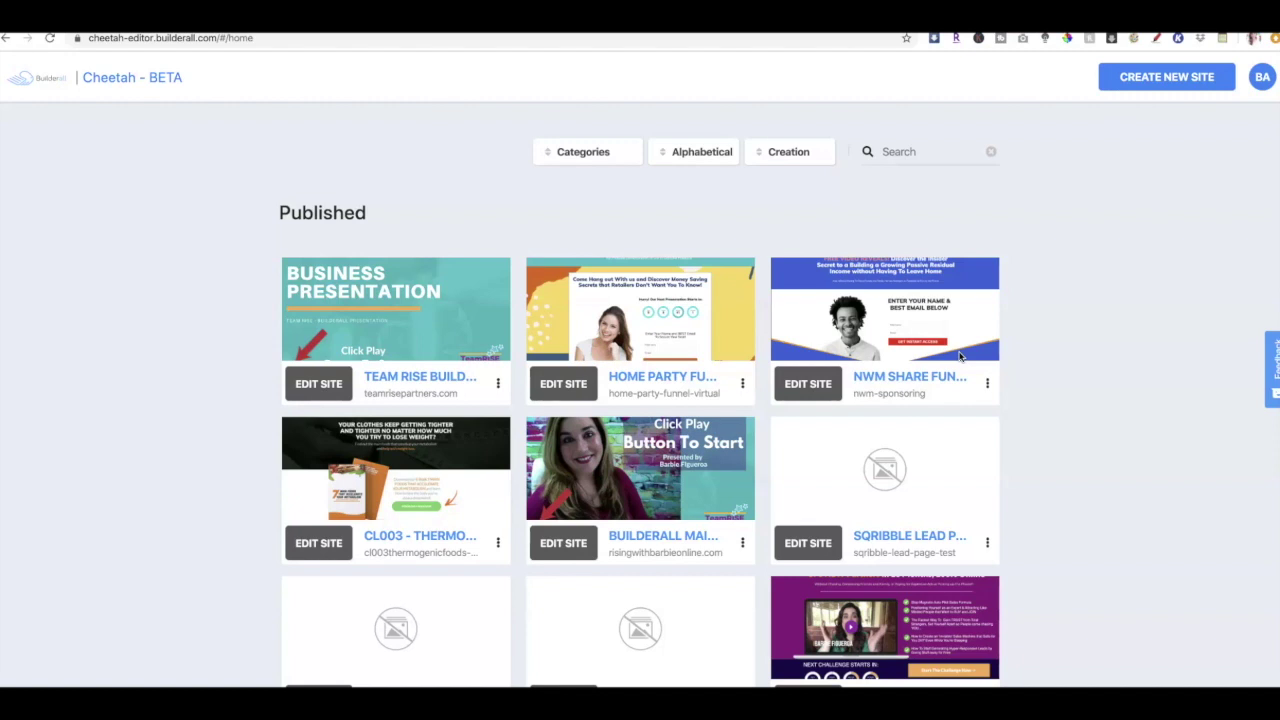
- Create a new site from the Blank Template with "Website with Wordpress" as both title and description
left_click(1134, 325)
left_click(1165, 80)
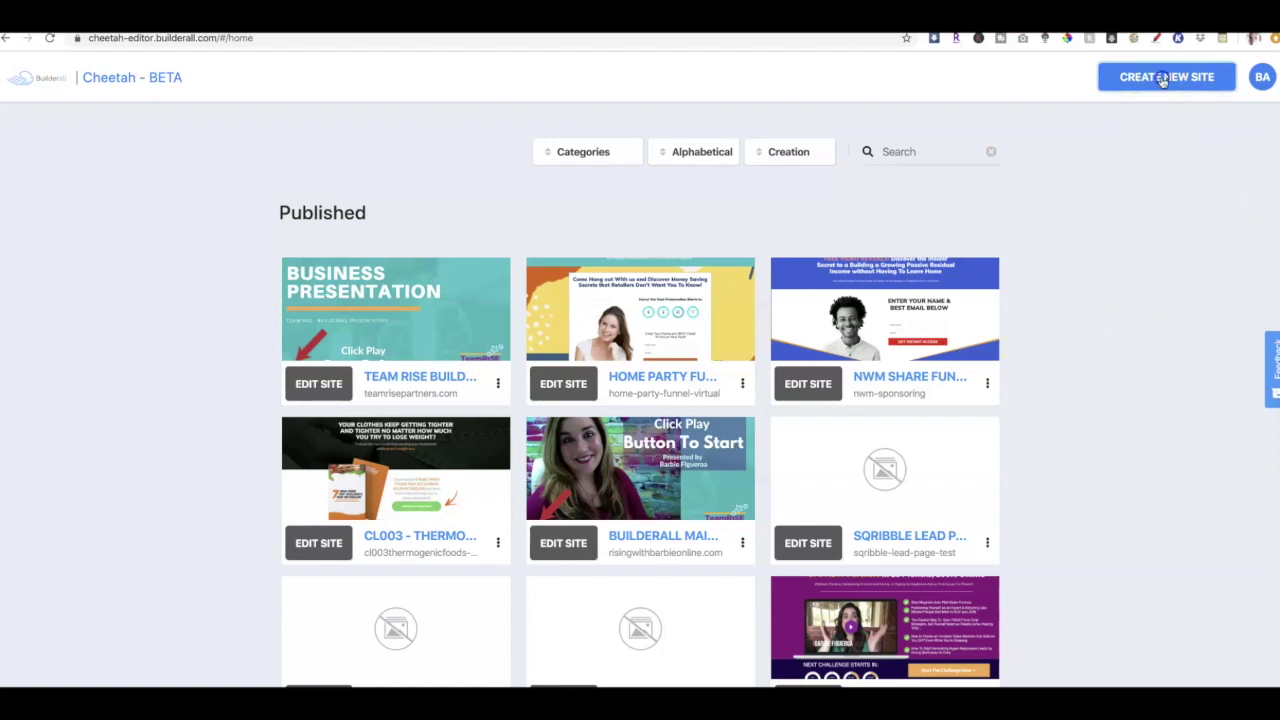
left_click(531, 297)
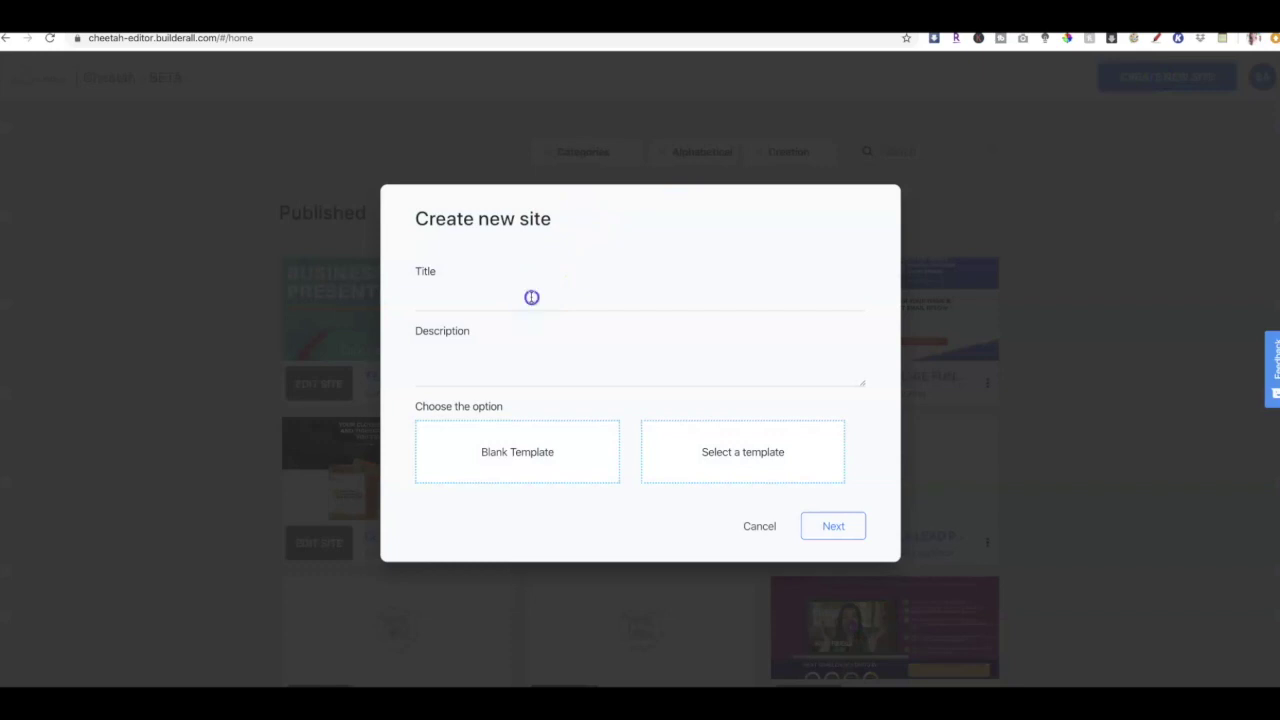
type("Website with Wordpress")
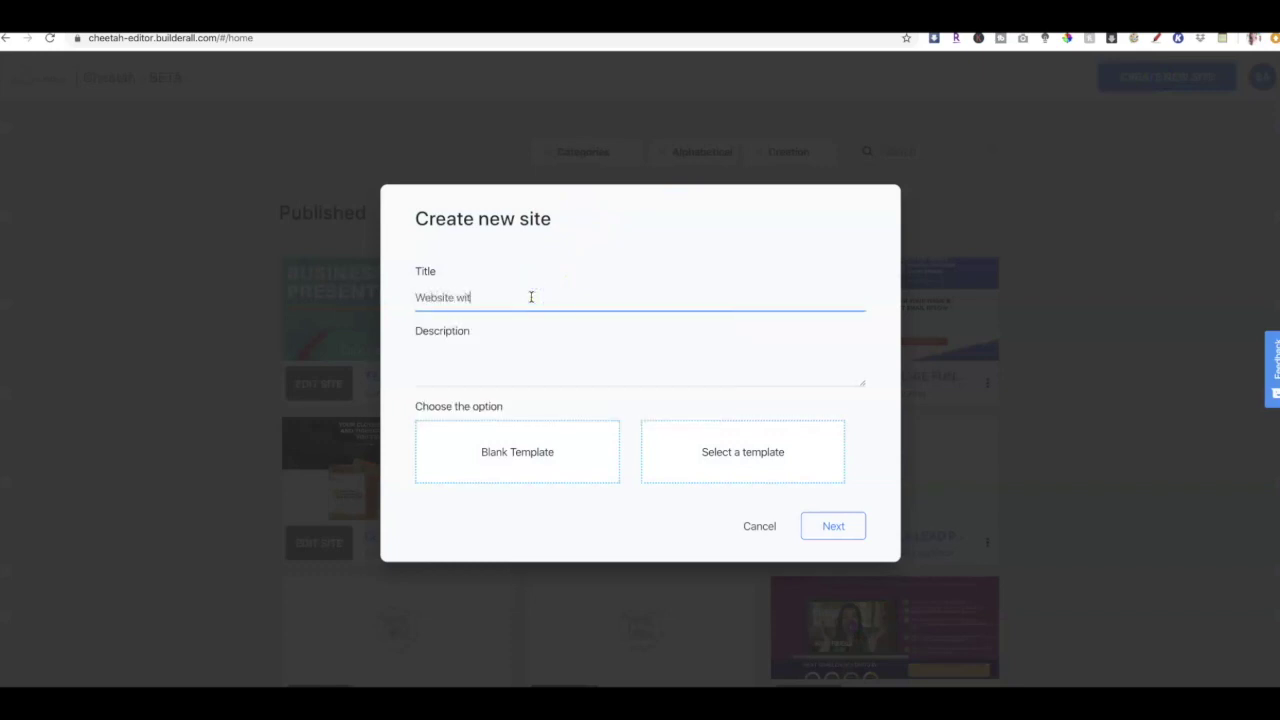
left_click(508, 371)
type("W")
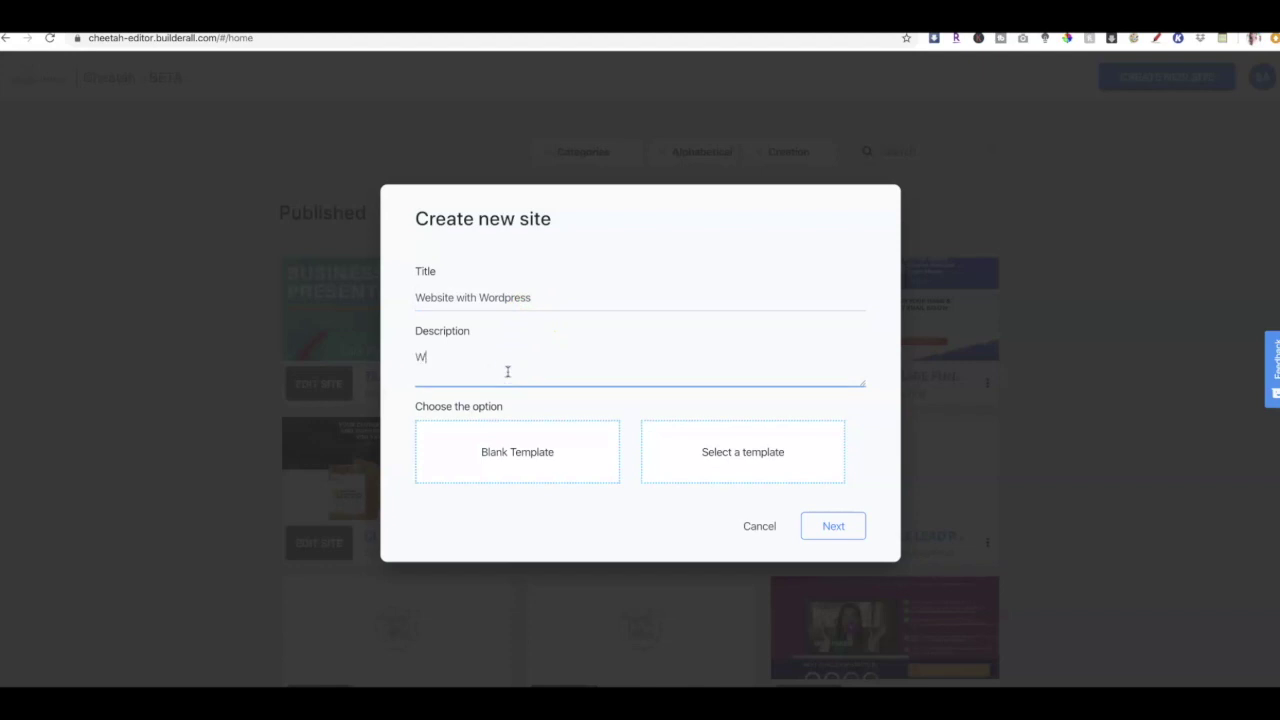
type("ebsite with Wordpress")
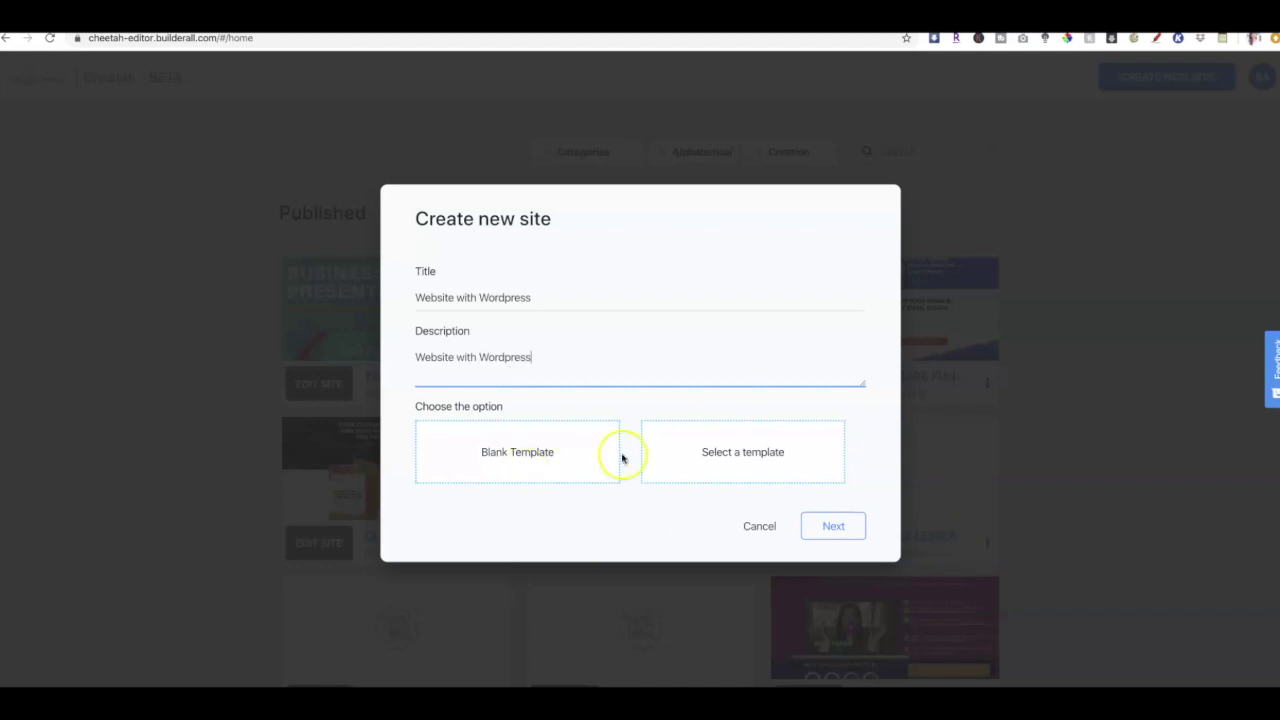
left_click(491, 466)
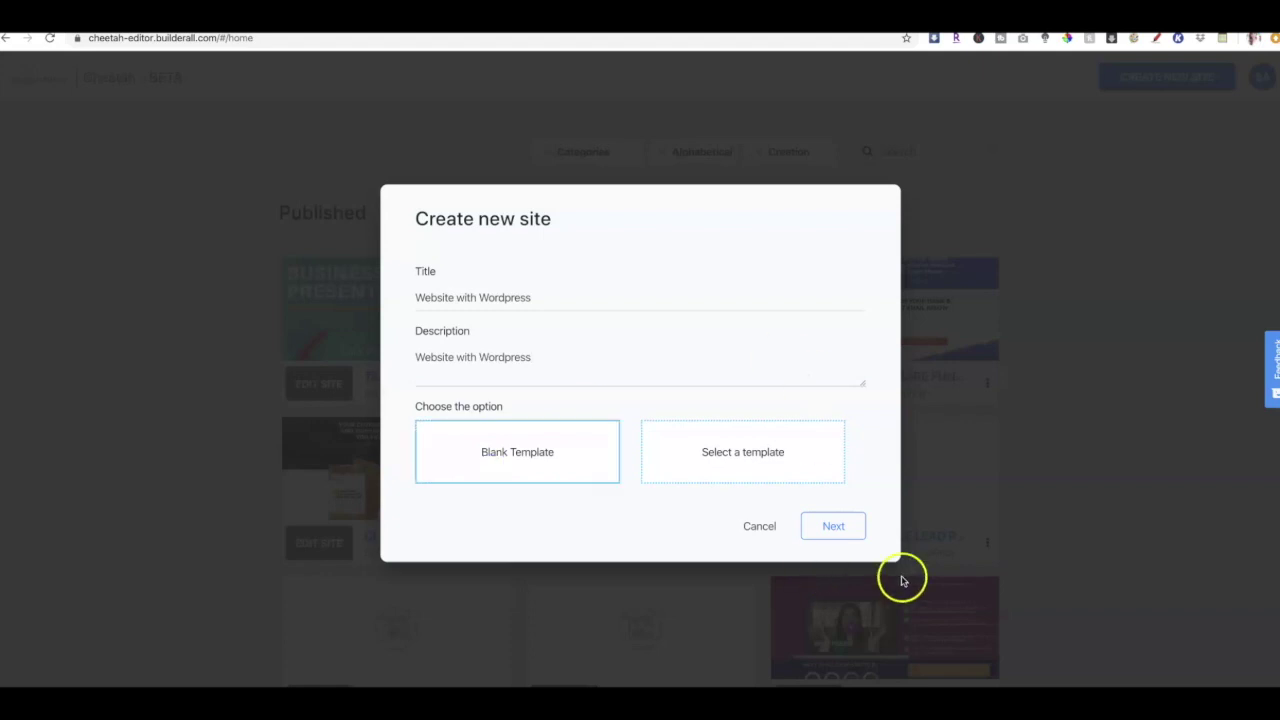
left_click(856, 535)
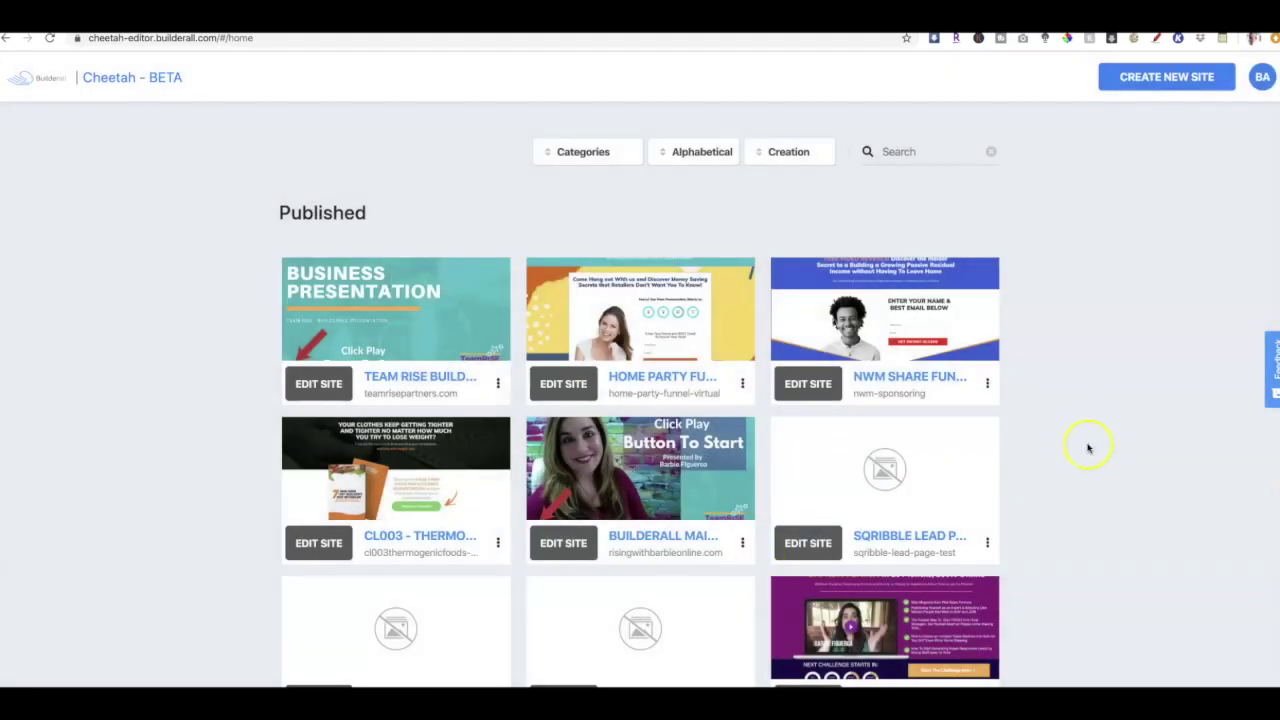
- Open the unpublished site "Website with Wordpress" and start editing its Home page
scroll(1089, 480, "down", 3)
scroll(1089, 480, "down", 6)
left_click(316, 344)
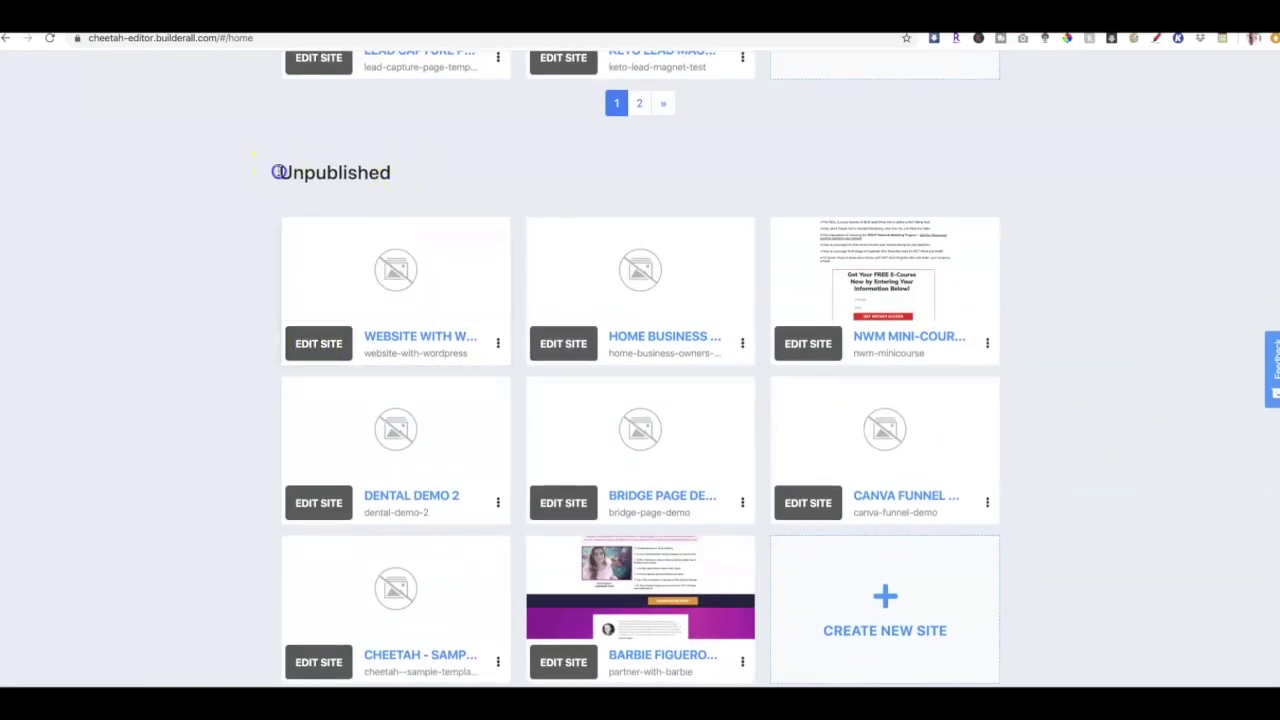
left_click_drag(277, 171, 389, 174)
left_click(310, 346)
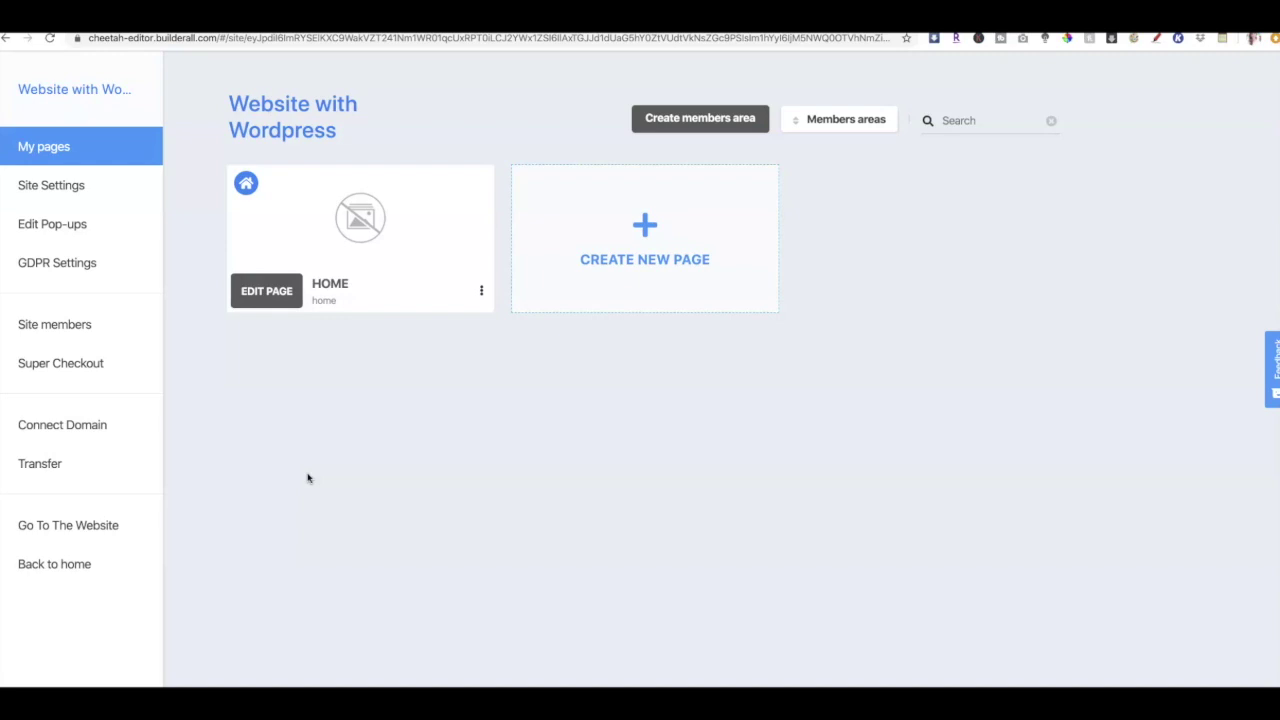
left_click(264, 293)
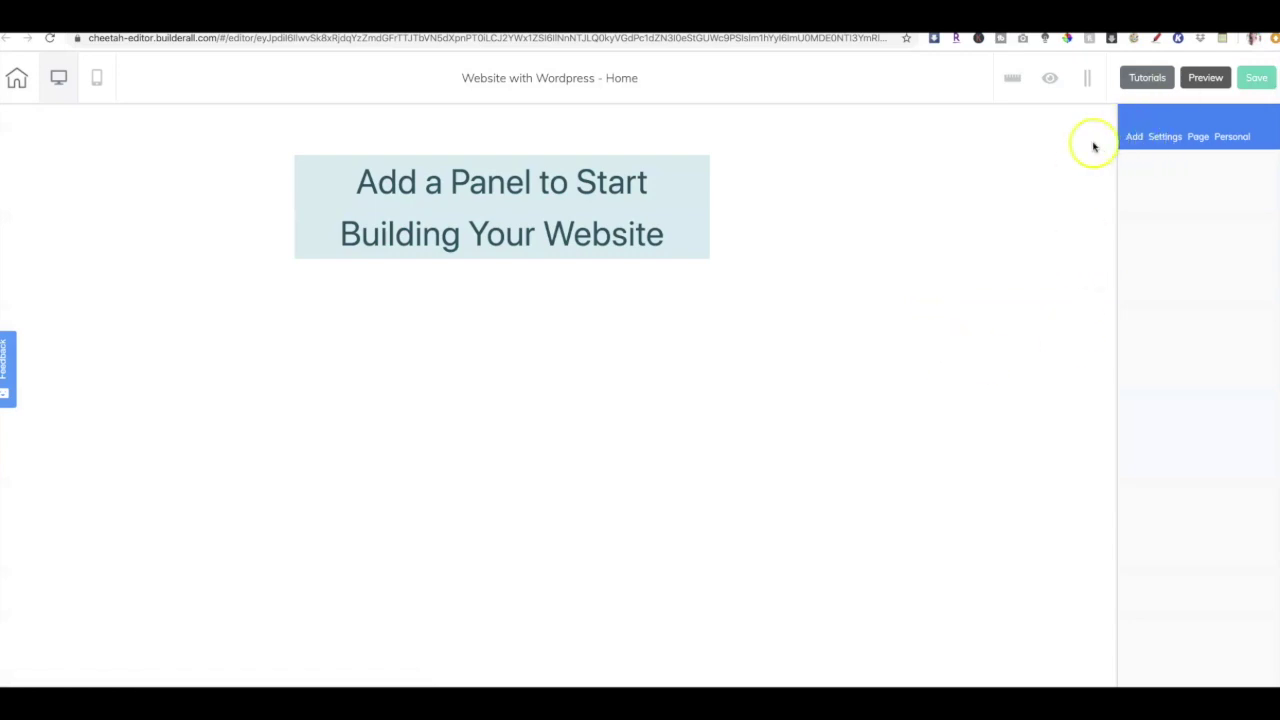
- Show the ready-made panel templates in the Animated Video category
left_click(1137, 138)
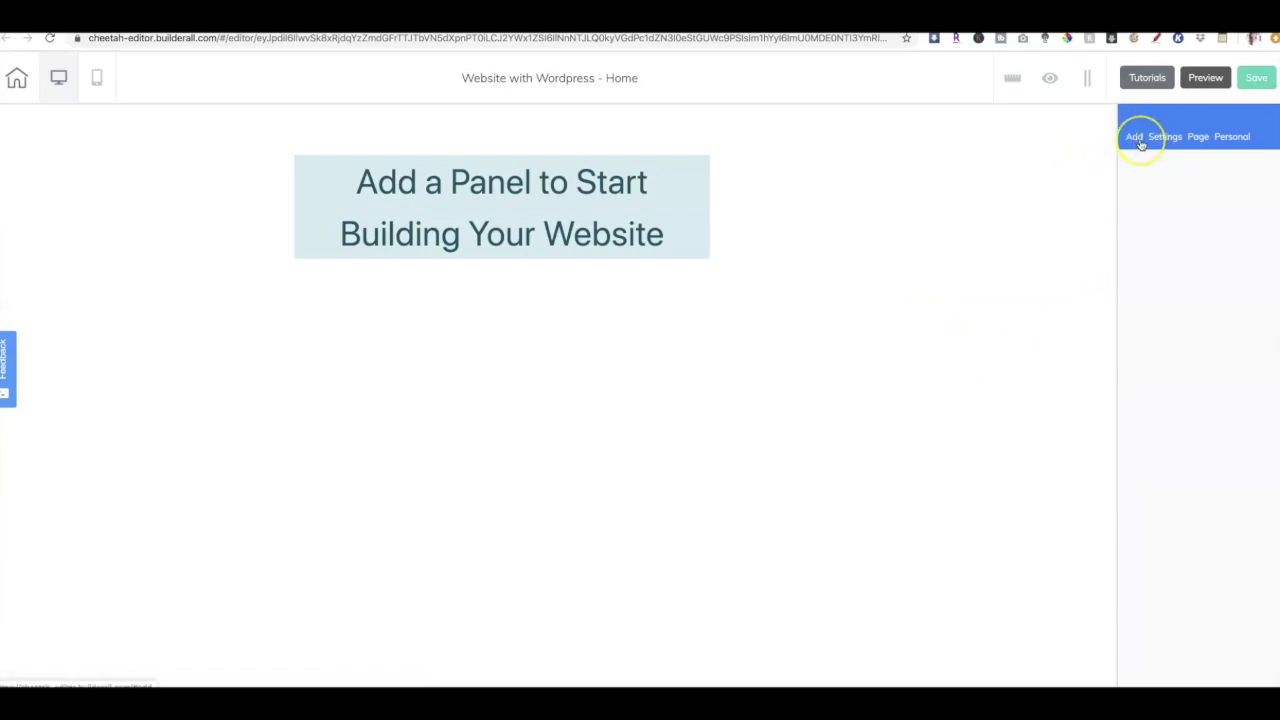
left_click(1141, 144)
left_click(1141, 144)
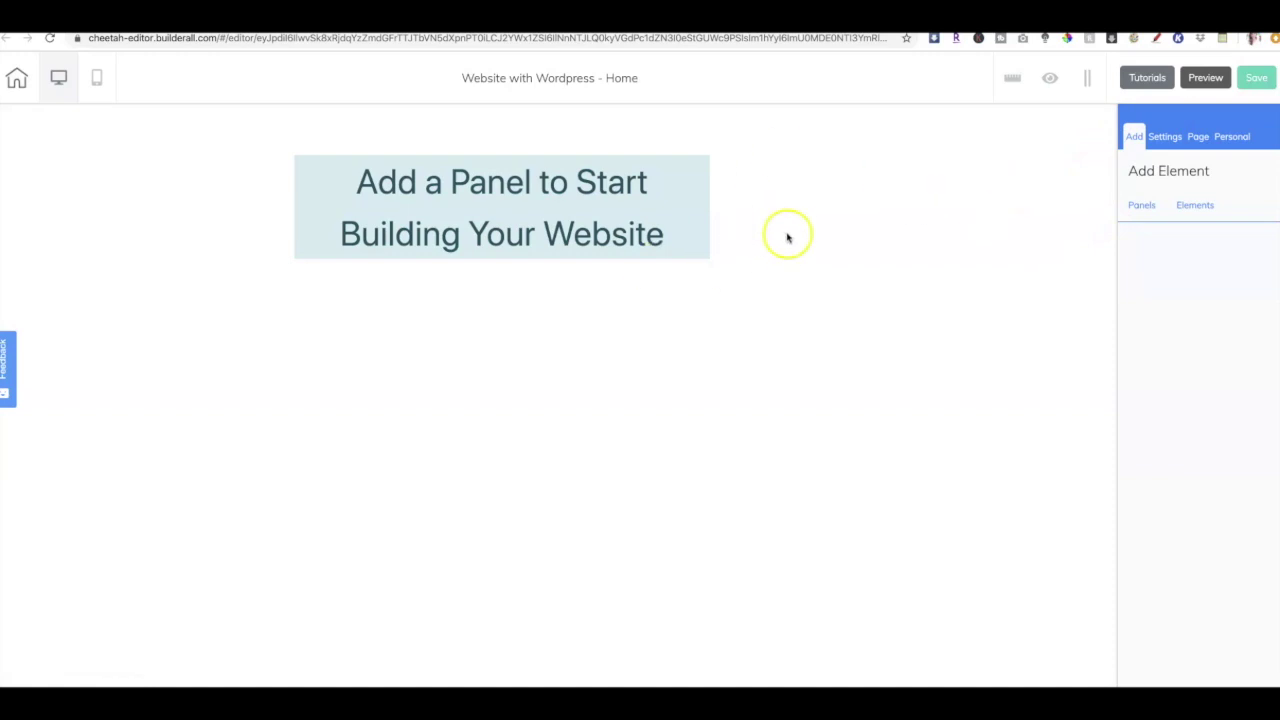
left_click(1145, 208)
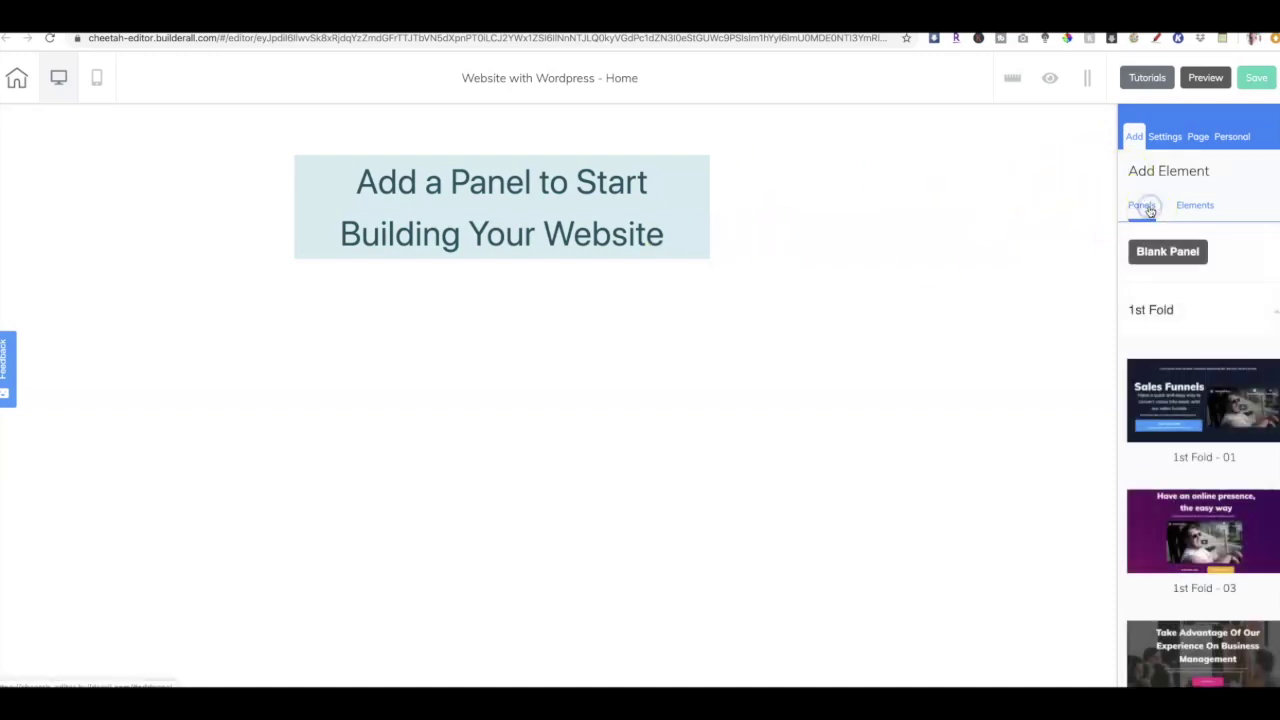
left_click(1153, 309)
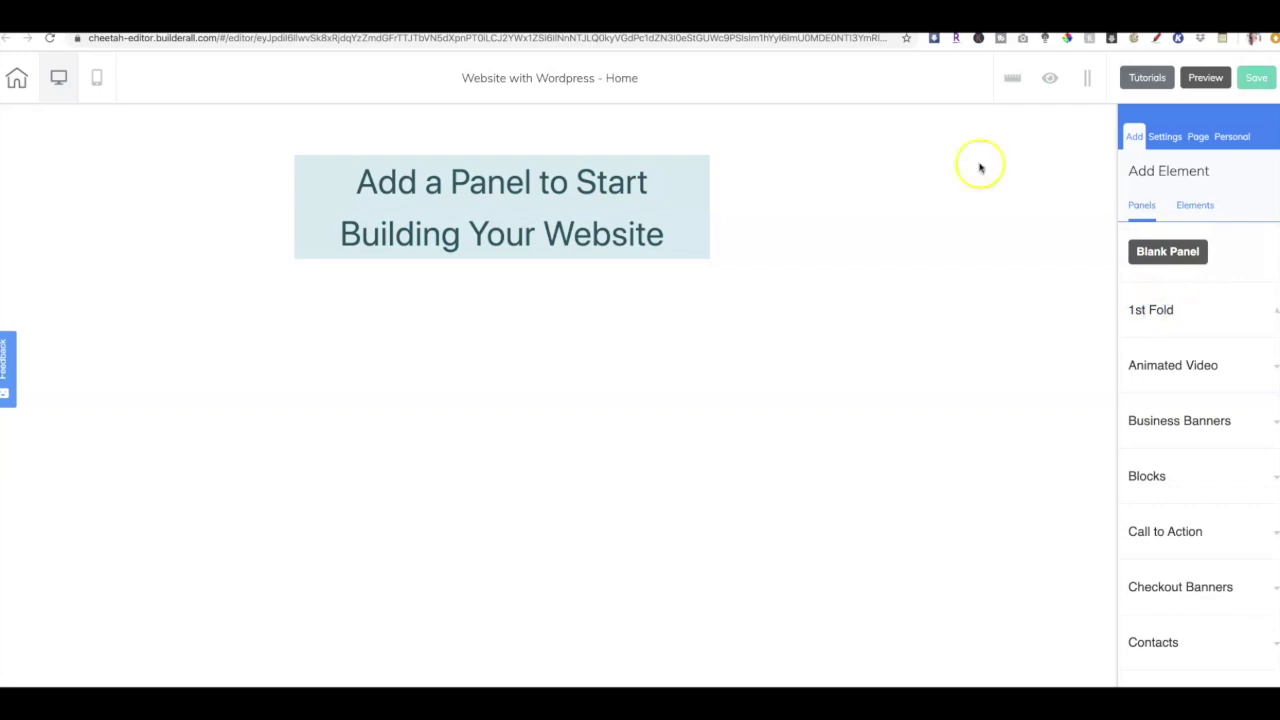
left_click(1150, 362)
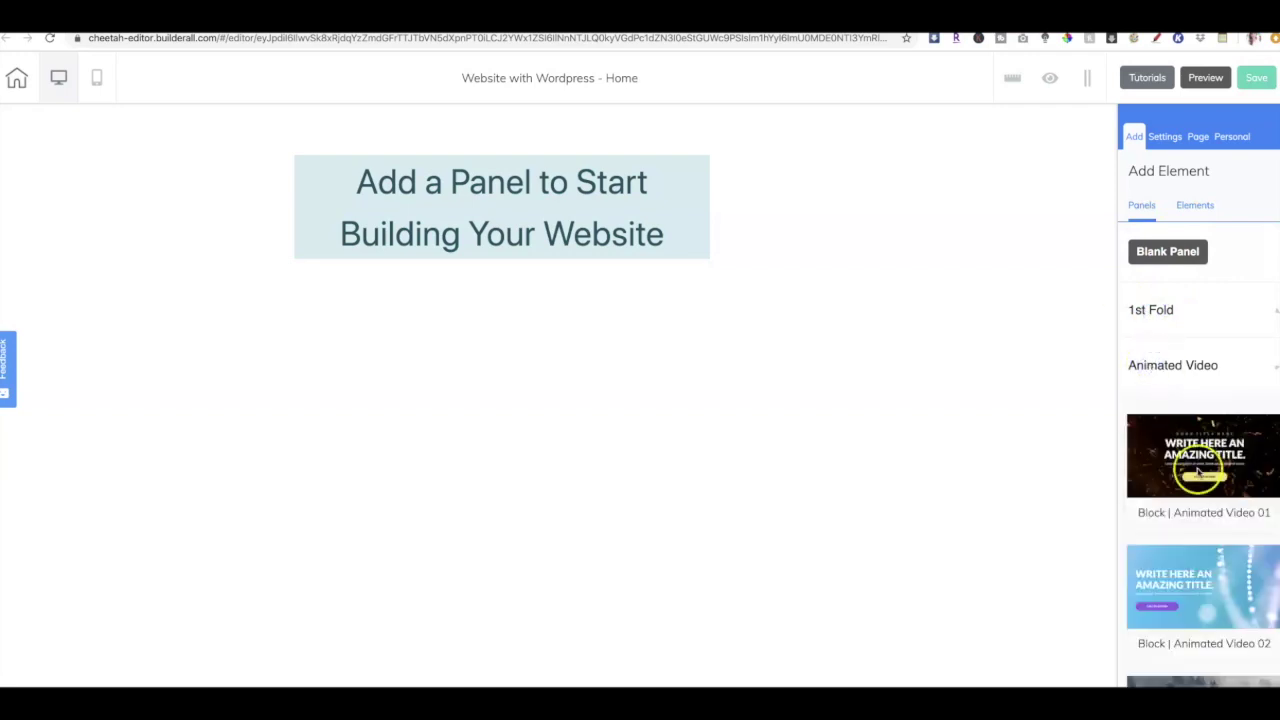
- Add the "Block | Animated Video 07" panel with the grey hexagon background to the blank page
scroll(1199, 474, "down", 5)
scroll(1199, 473, "down", 3)
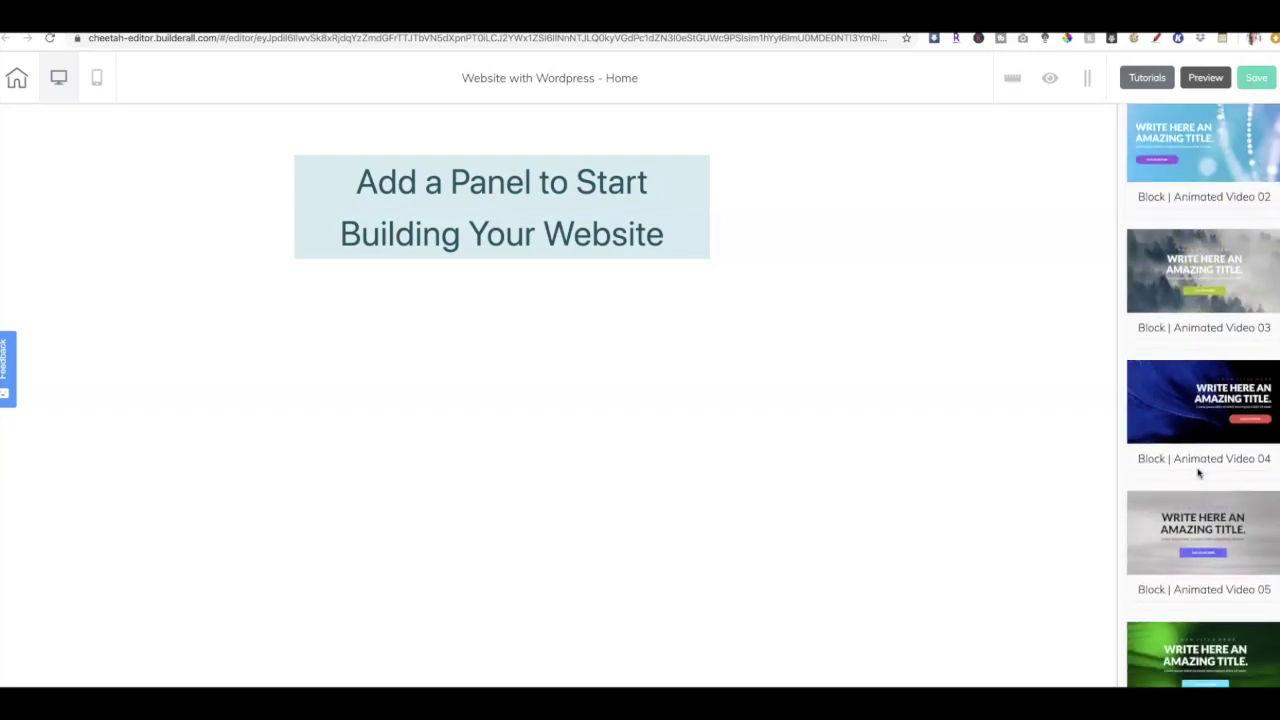
scroll(1199, 473, "down", 6)
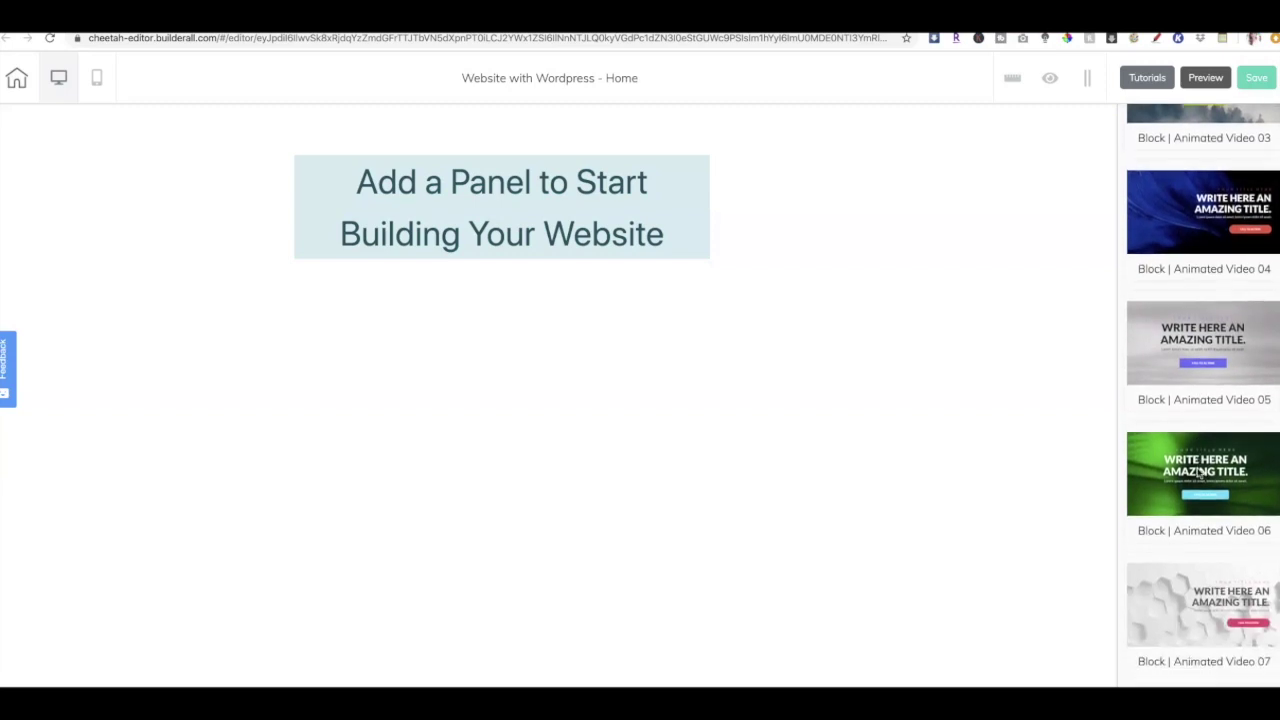
scroll(1199, 473, "down", 1)
scroll(1199, 473, "down", 5)
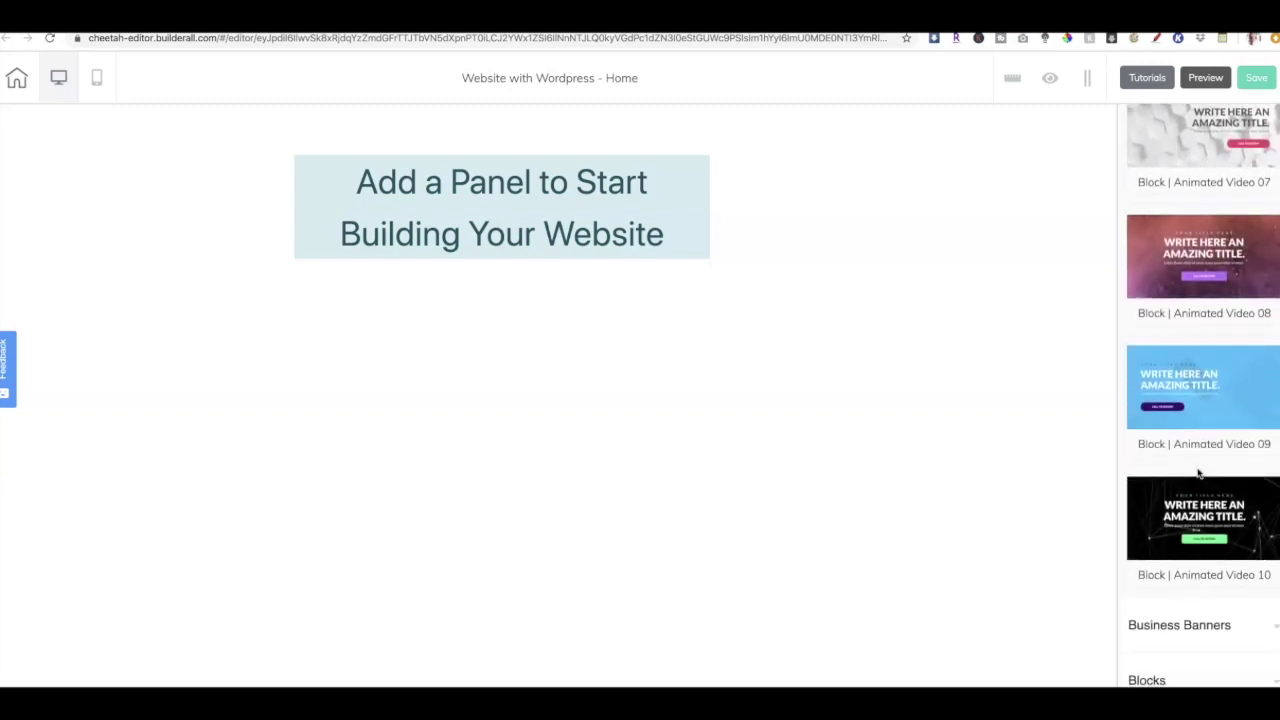
scroll(1199, 473, "up", 10)
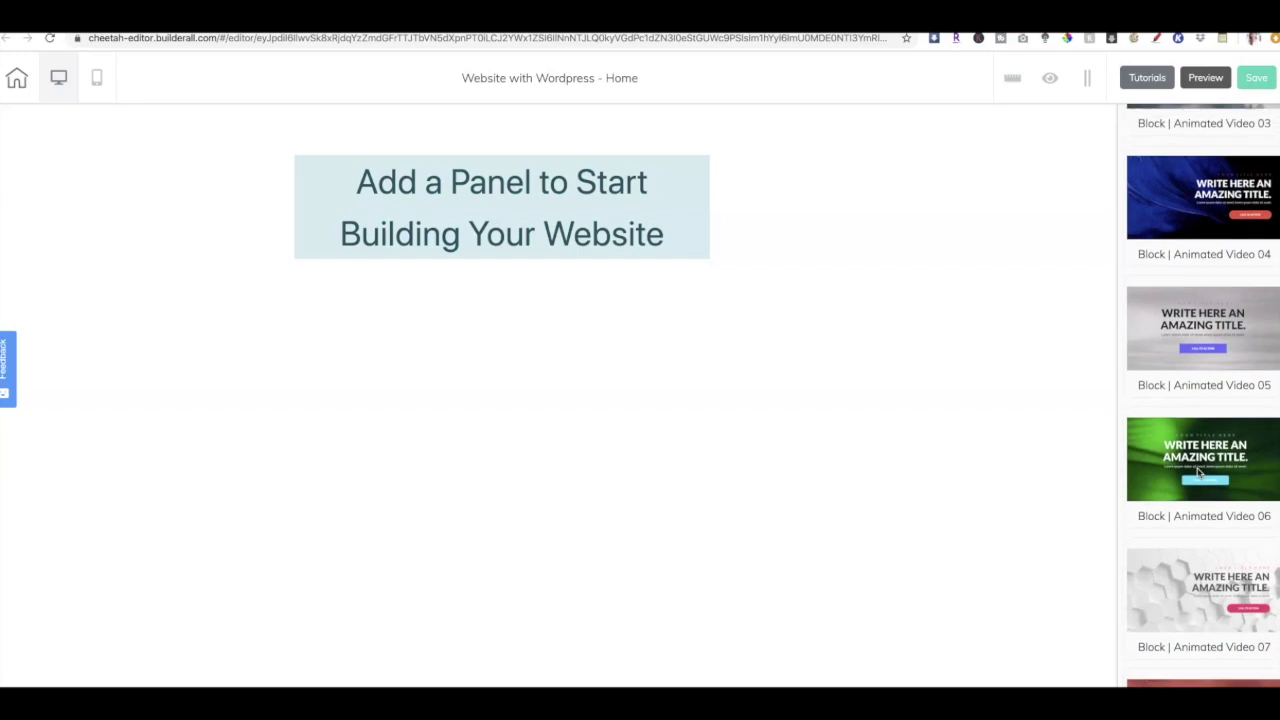
scroll(1199, 473, "up", 5)
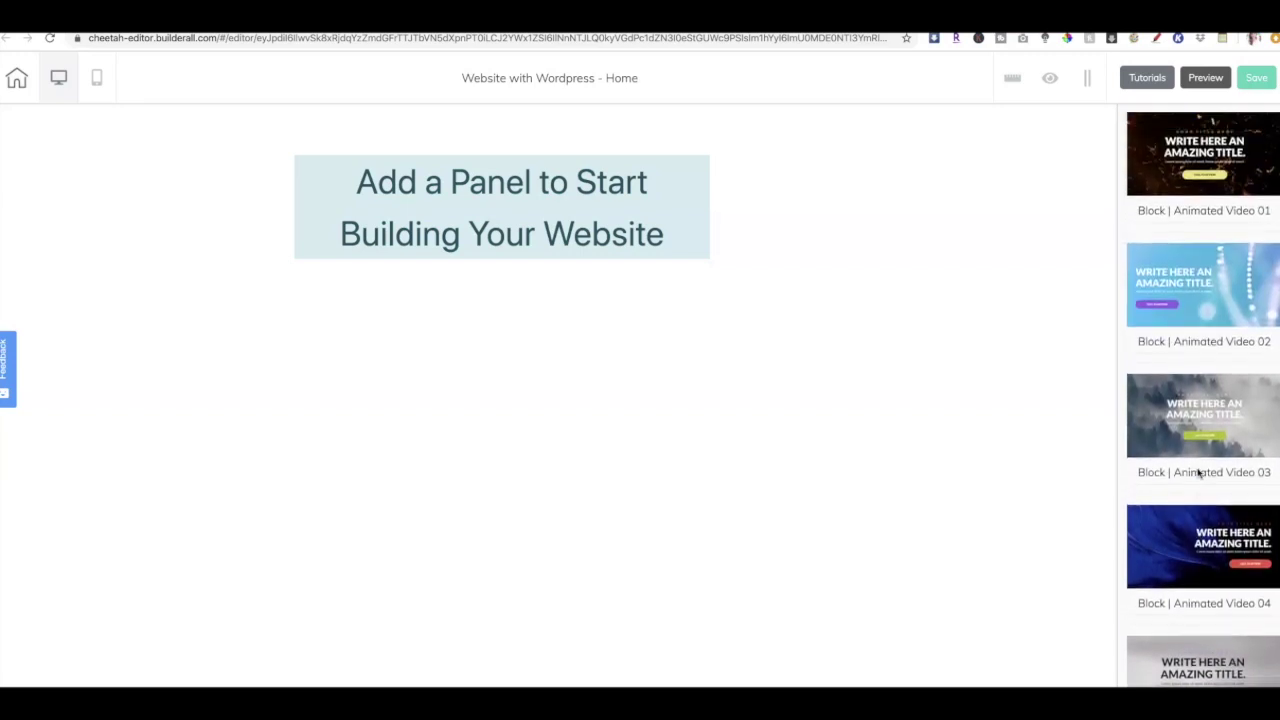
scroll(1199, 473, "down", 4)
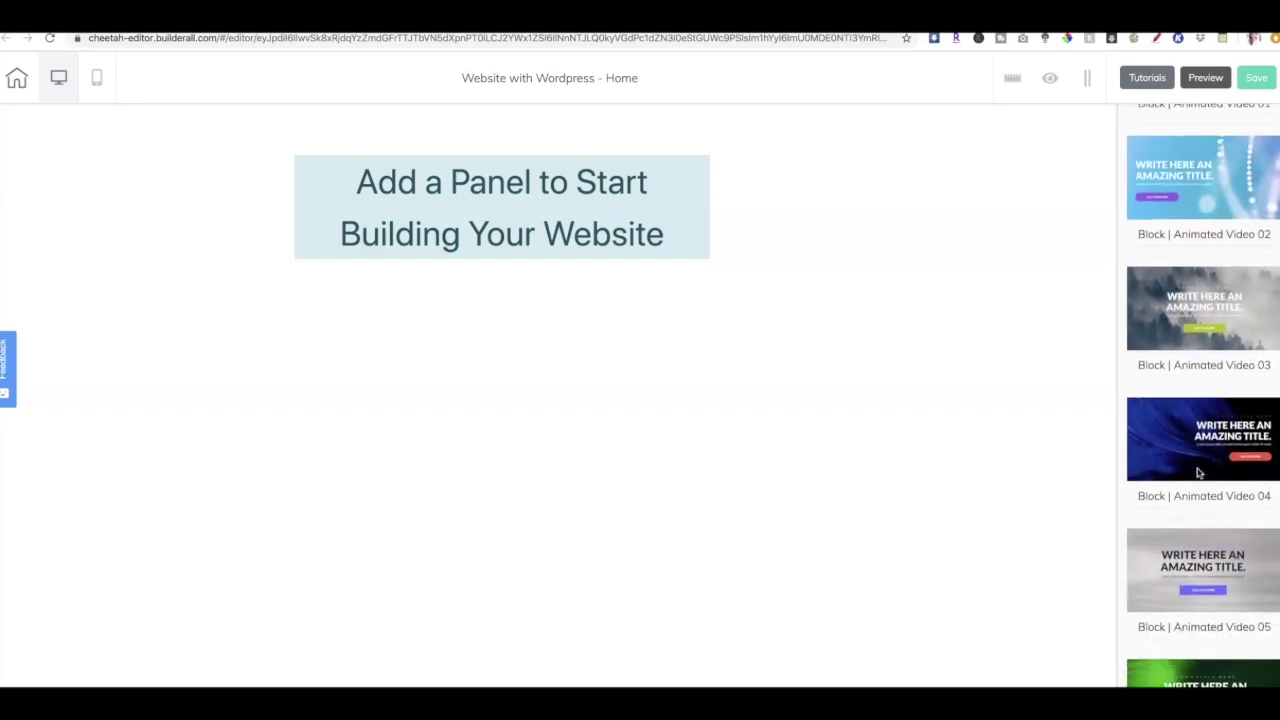
scroll(1199, 473, "down", 3)
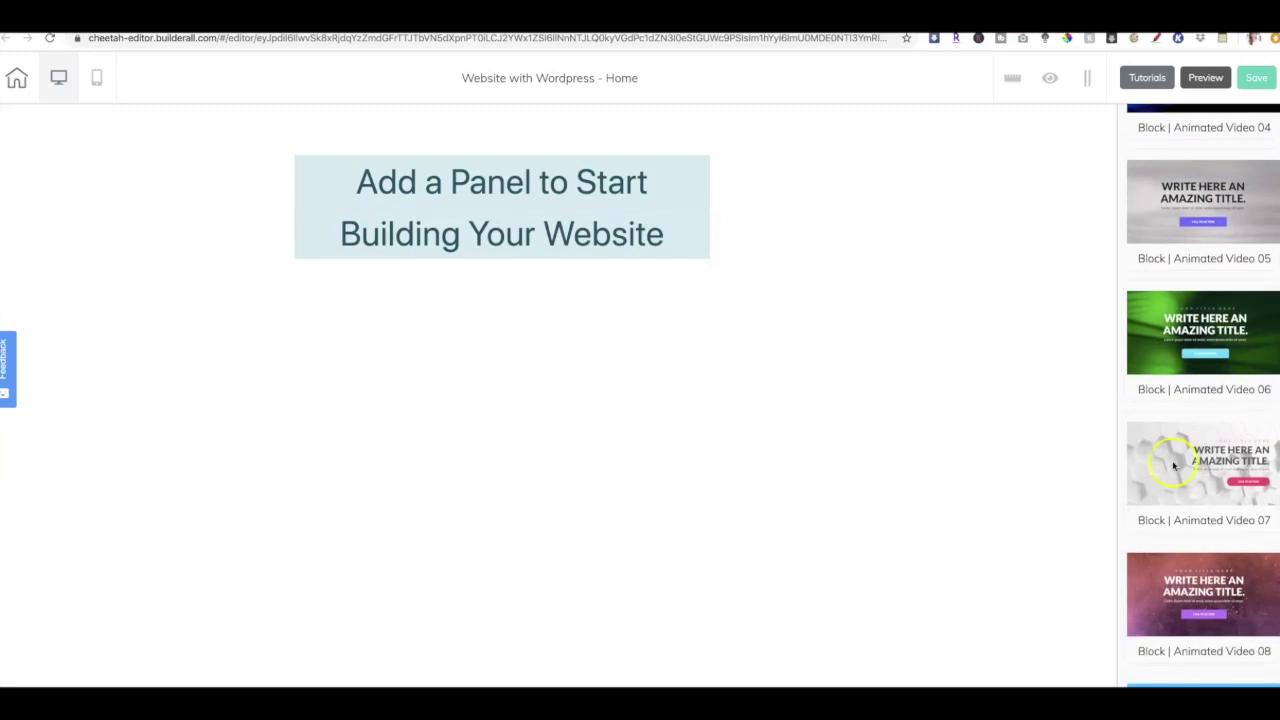
left_click(1174, 463)
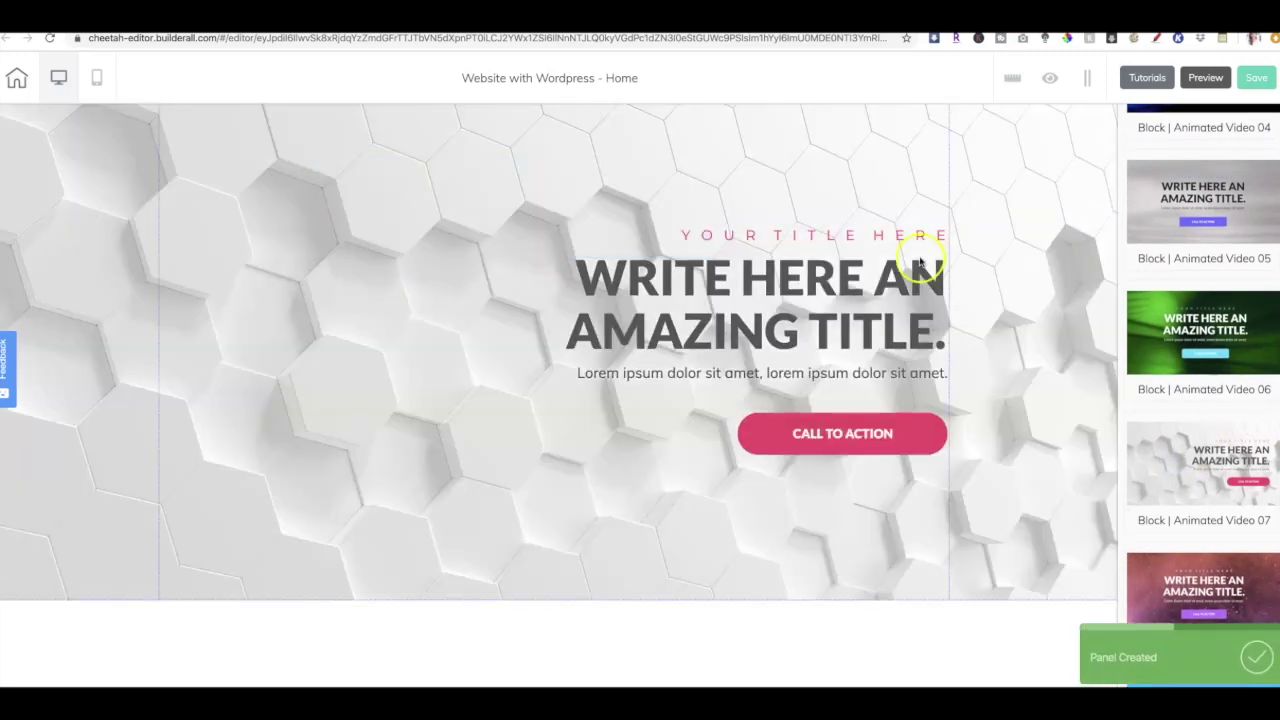
- Turn on Autoplay for the background video of the hexagon panel
left_click(1020, 498)
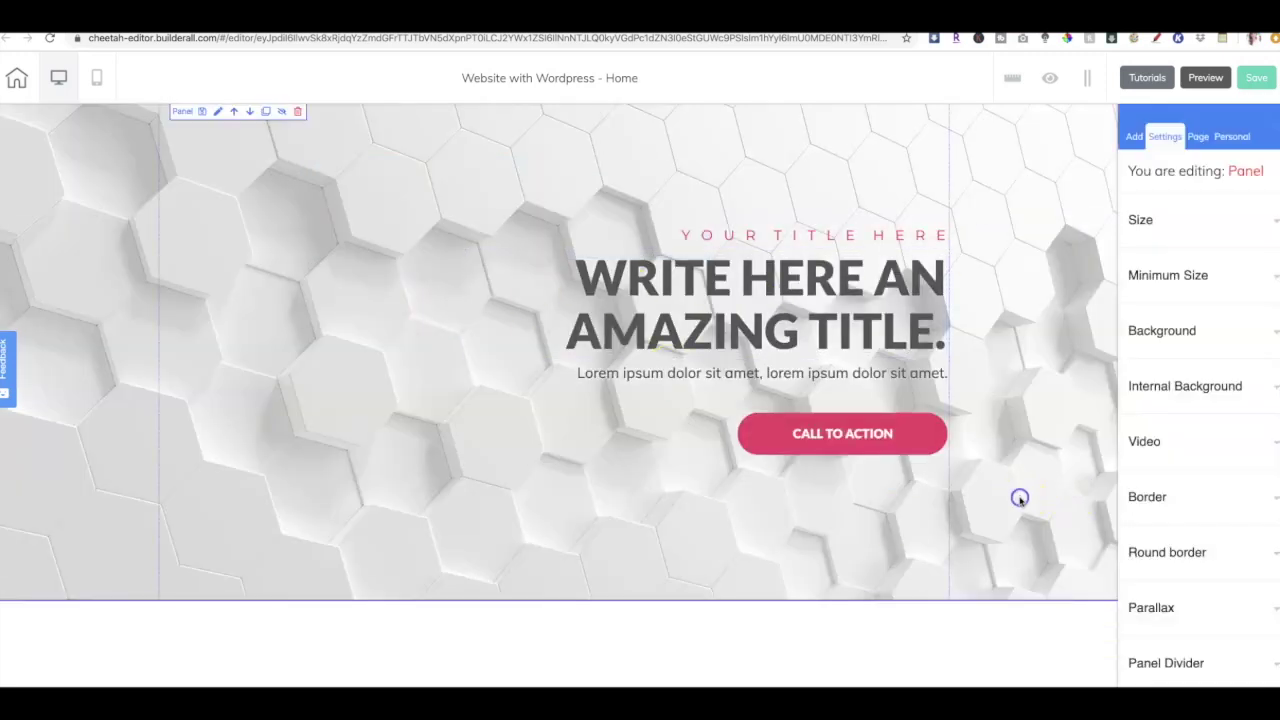
scroll(1185, 337, "down", 1)
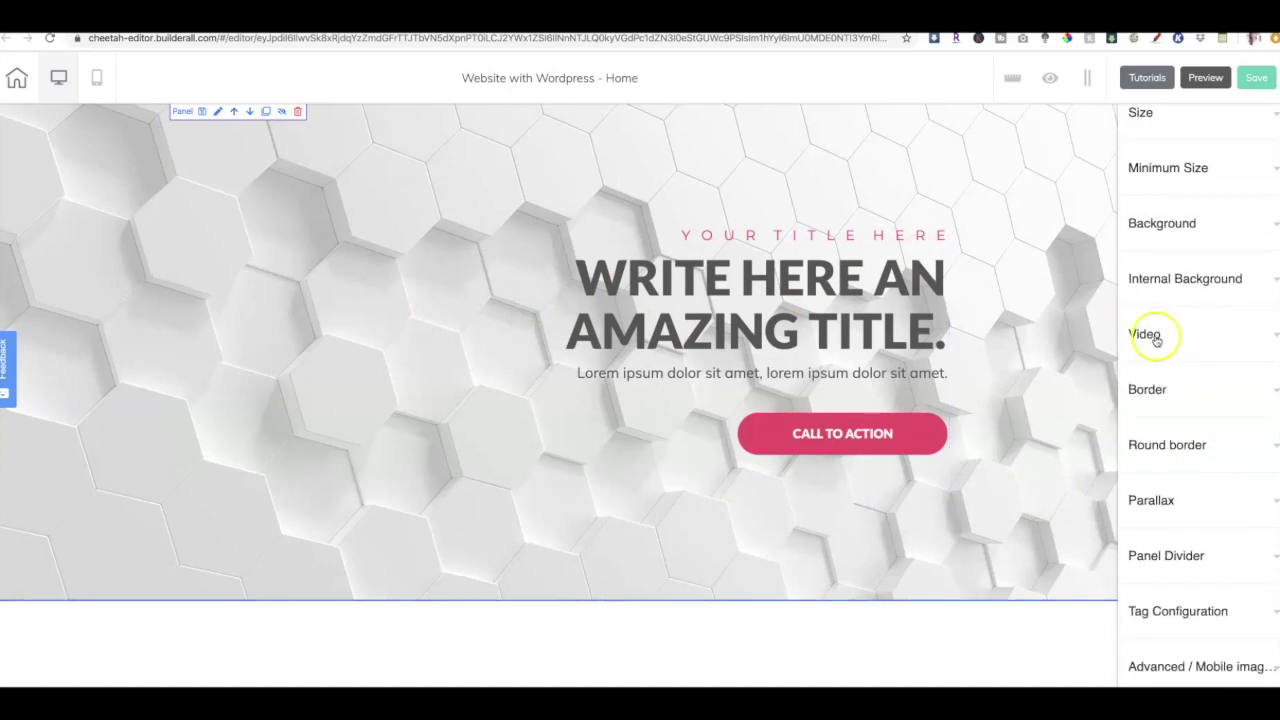
left_click(1155, 336)
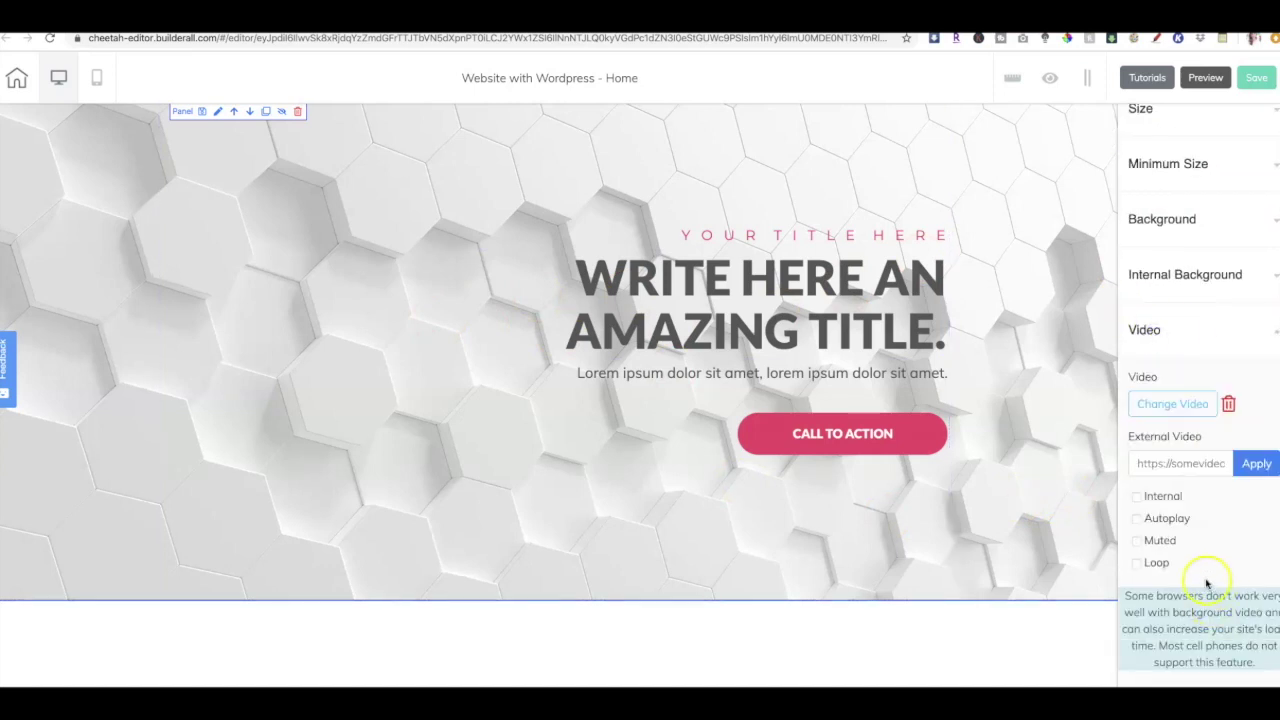
left_click(1135, 519)
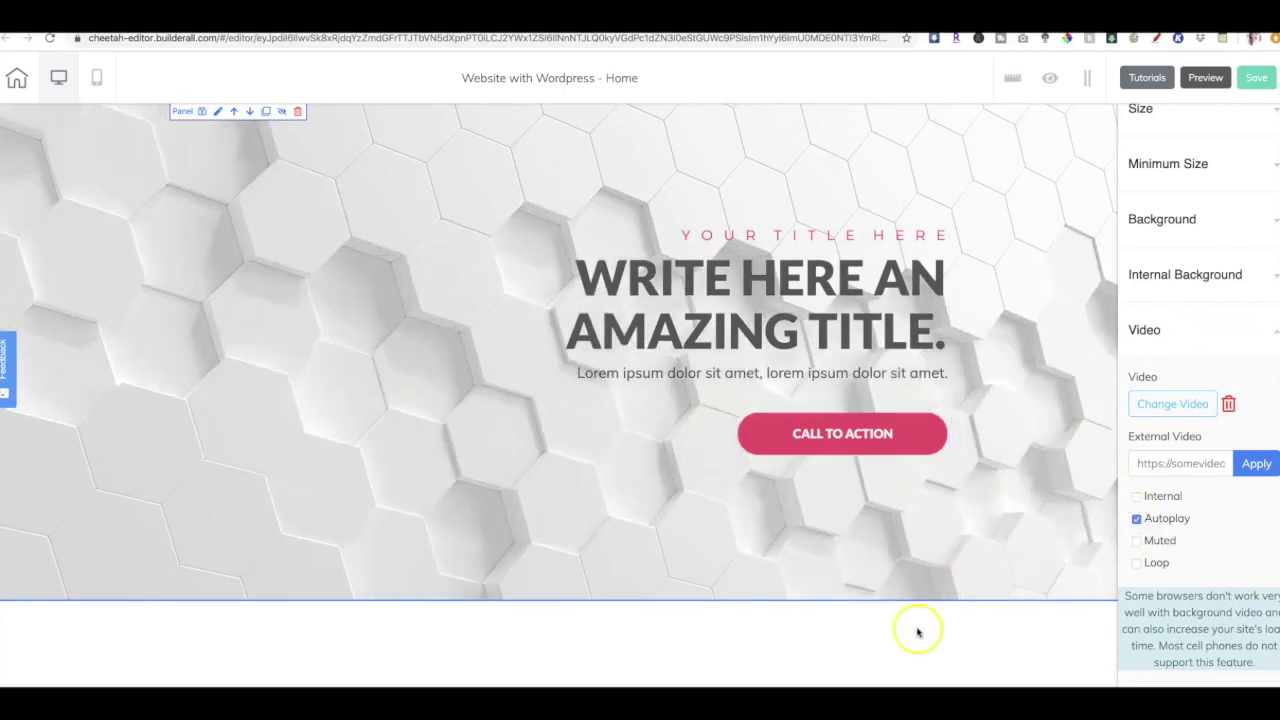
- Add the "Features - 04" panel with three icon features below the hexagon video panel
left_click(1014, 620)
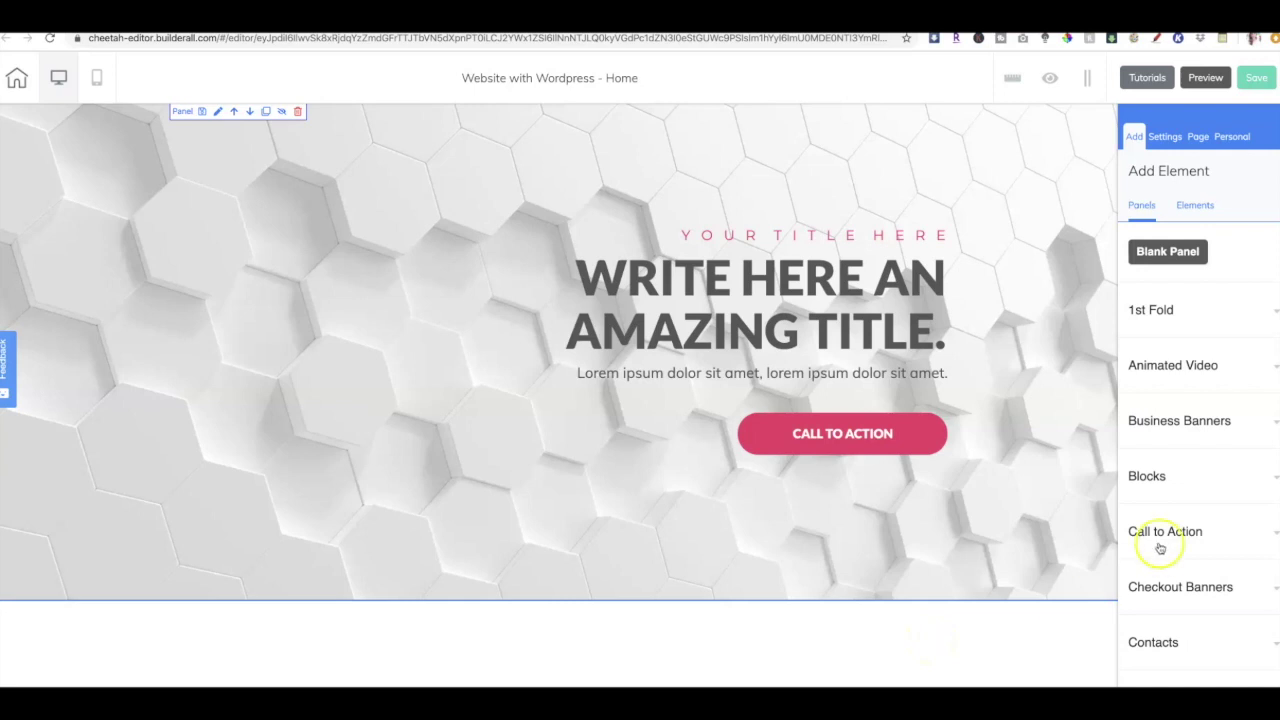
scroll(1159, 556, "down", 5)
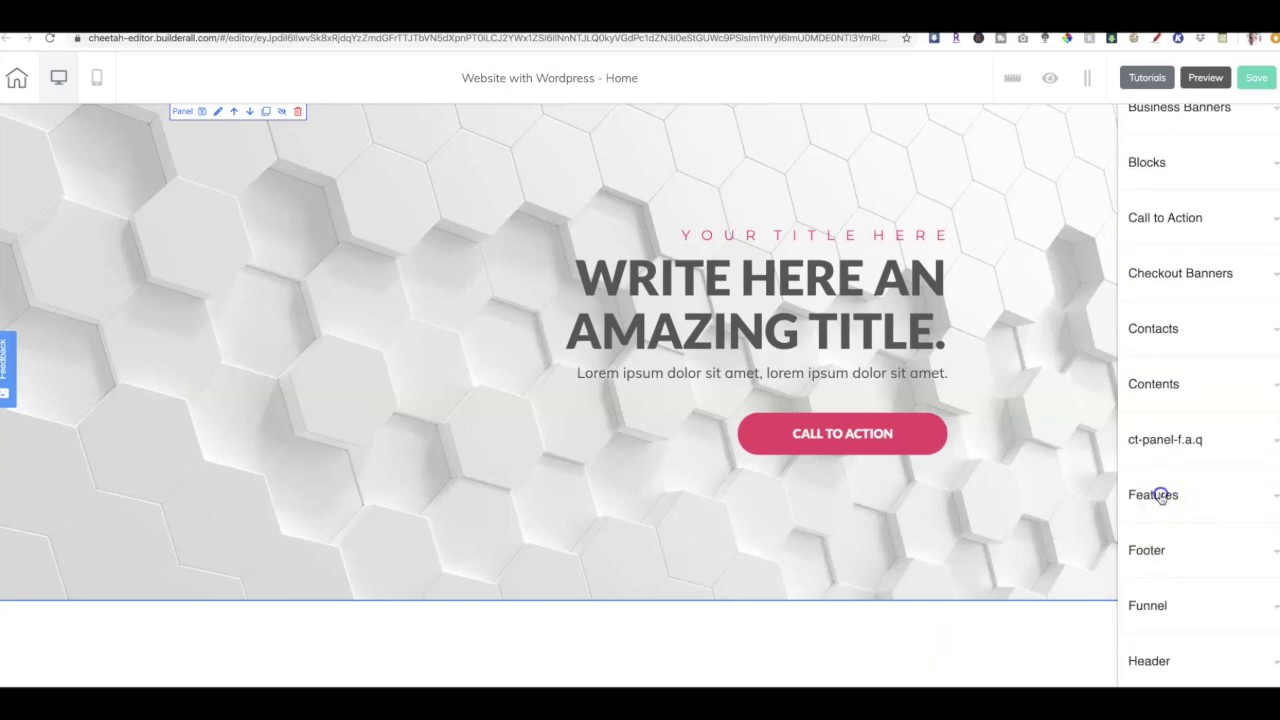
left_click(1160, 495)
scroll(1181, 506, "down", 2)
scroll(1168, 482, "down", 6)
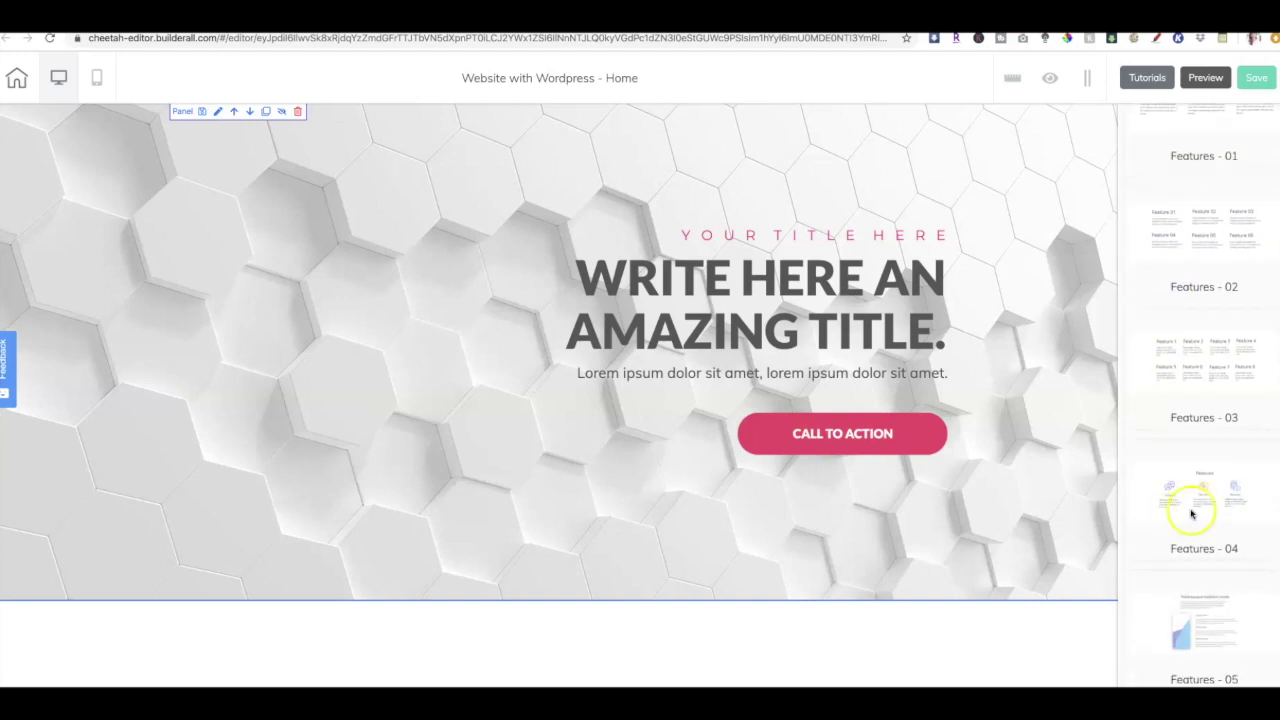
left_click(1169, 520)
scroll(1064, 510, "down", 3)
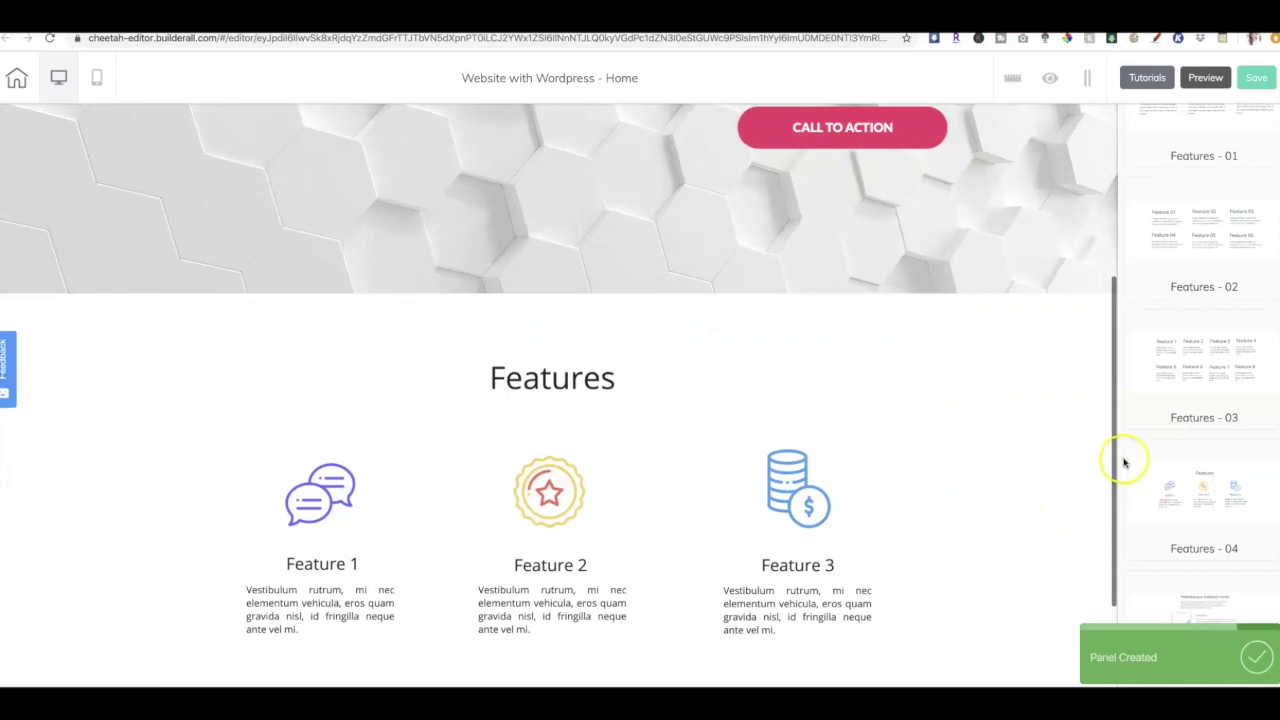
scroll(1185, 454, "up", 10)
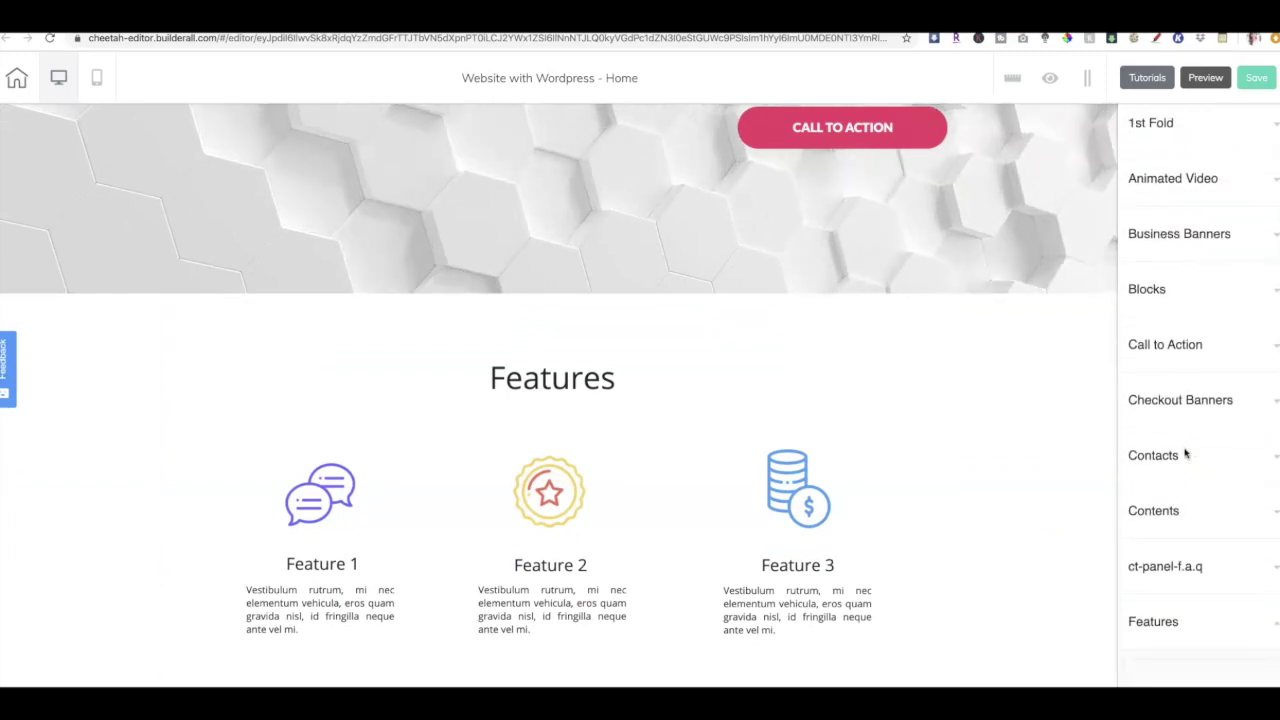
- Add the "Contents - 16" panel with the smiling man's portrait and text below the Features panel
left_click(1209, 510)
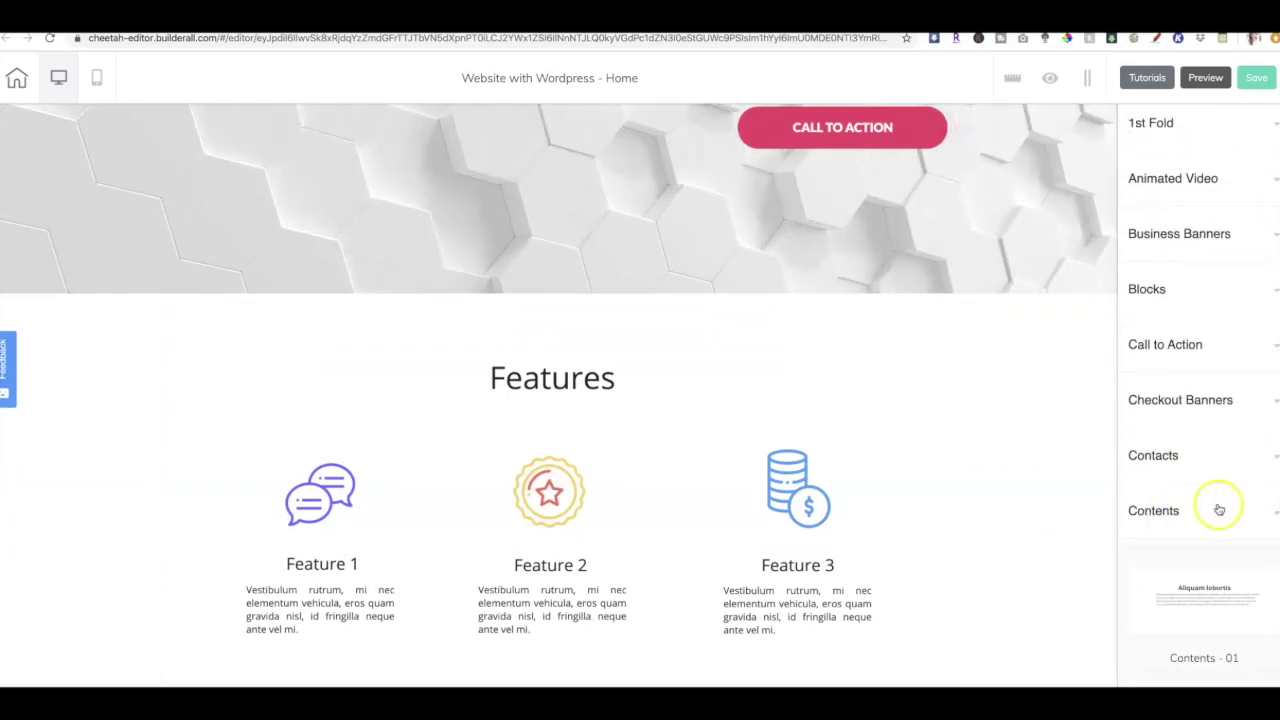
scroll(1212, 510, "down", 10)
scroll(1222, 510, "down", 5)
scroll(1222, 510, "down", 4)
scroll(1222, 510, "down", 4)
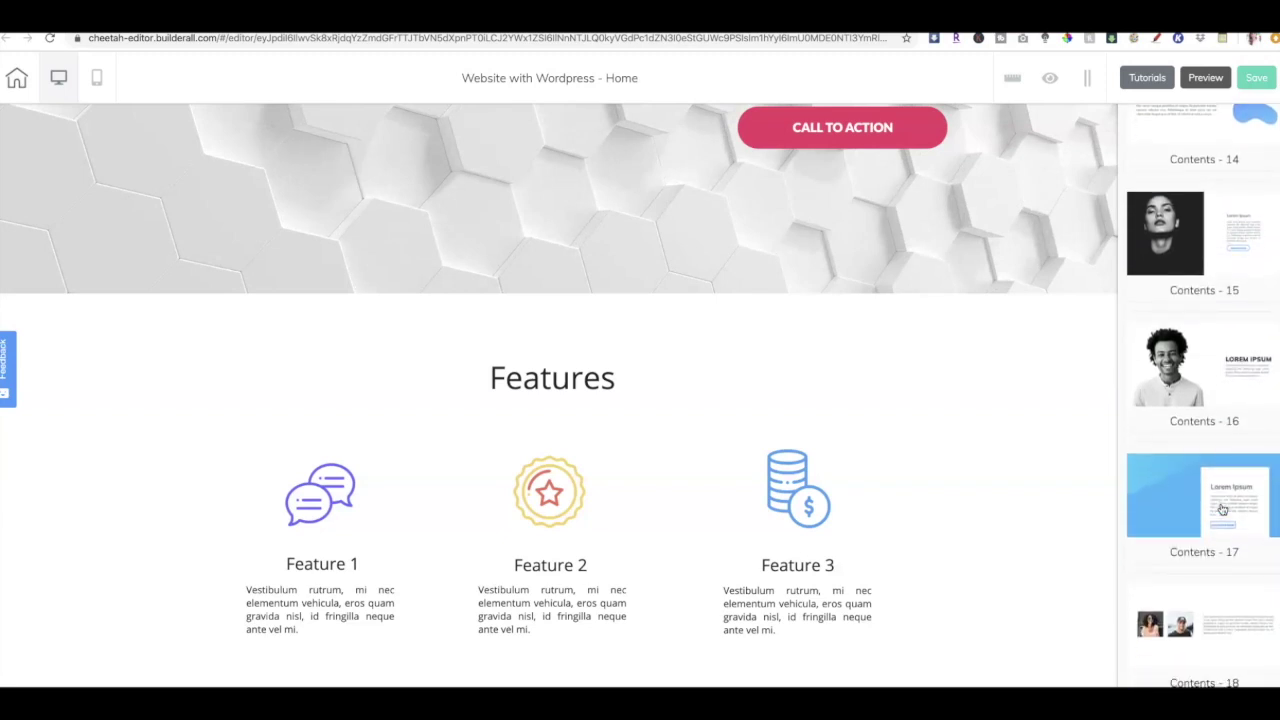
left_click(1222, 510)
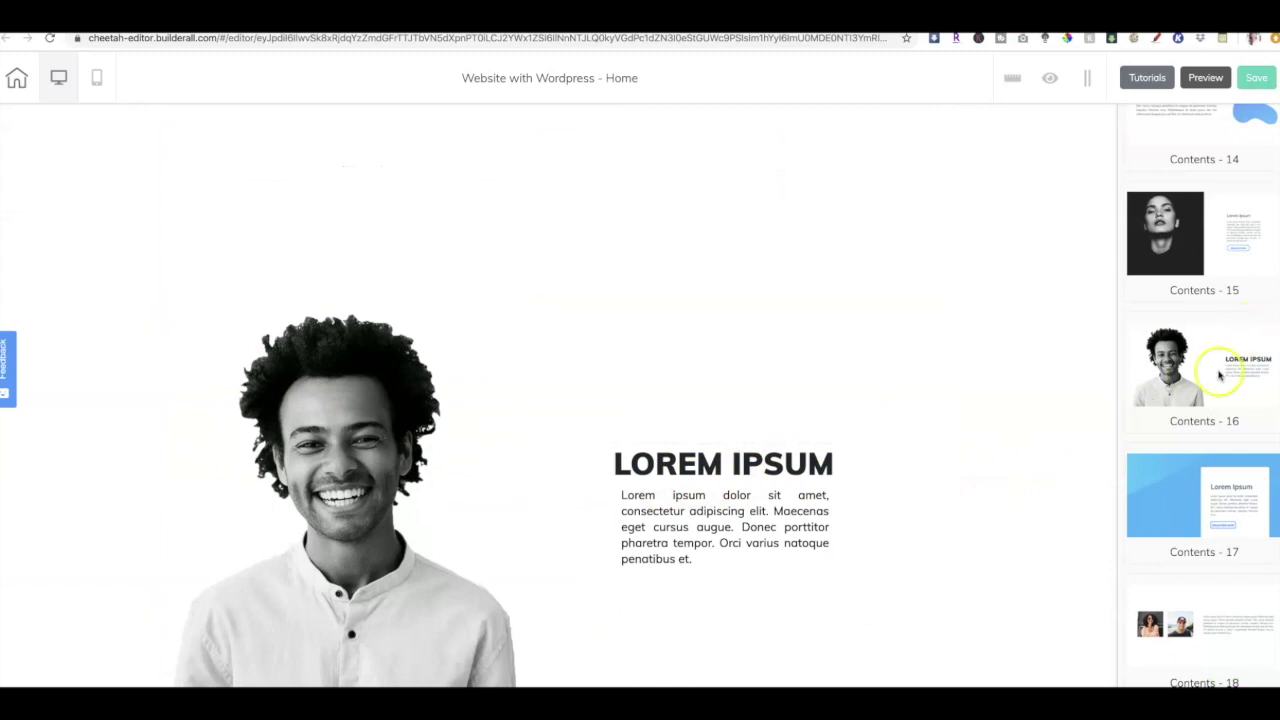
- Add the "Testimonials - 06" panel with the red background below the portrait content panel
scroll(1219, 374, "up", 8)
scroll(1220, 365, "up", 10)
scroll(1220, 365, "up", 10)
scroll(1175, 488, "down", 2)
left_click(1159, 521)
scroll(1205, 453, "down", 4)
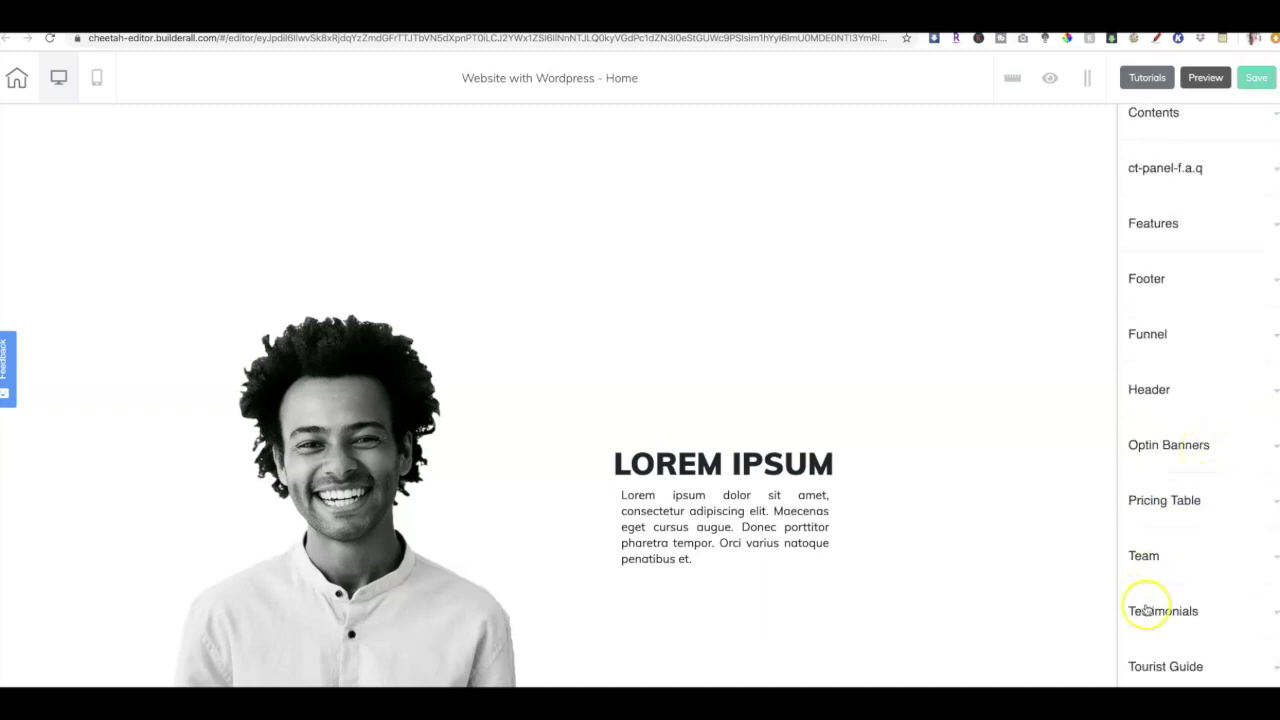
scroll(1159, 510, "down", 8)
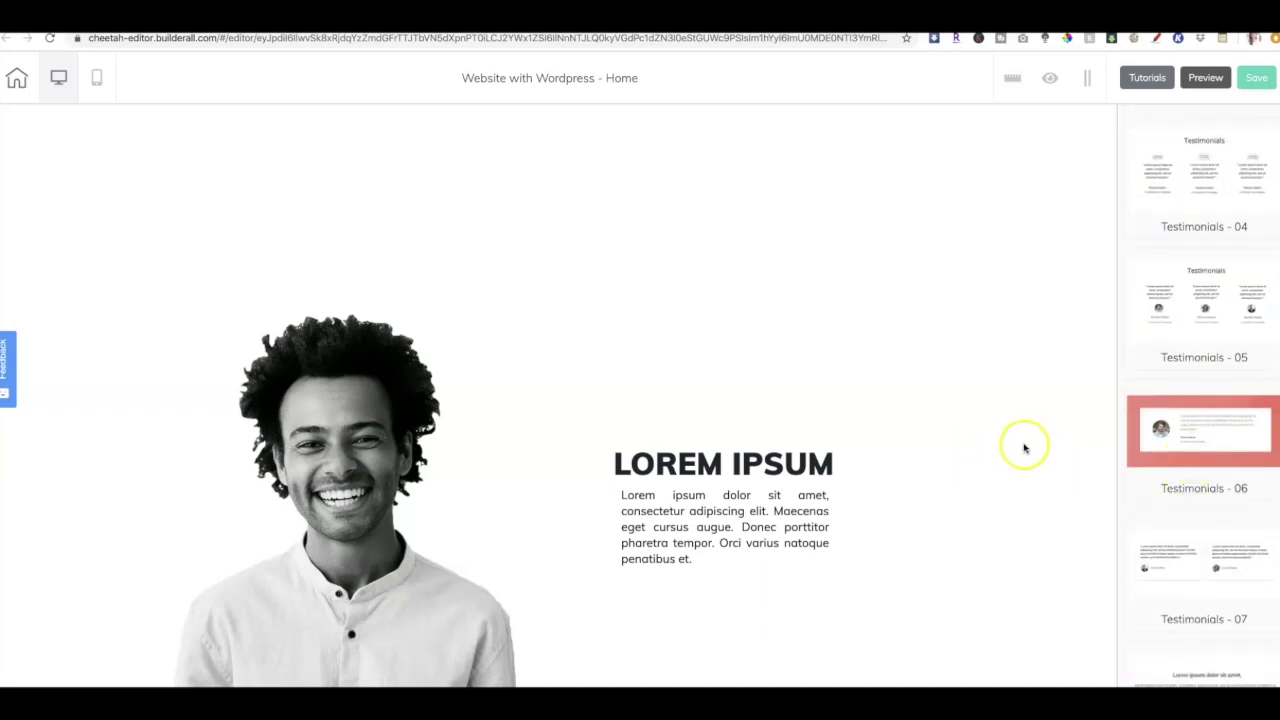
left_click_drag(1024, 447, 1023, 446)
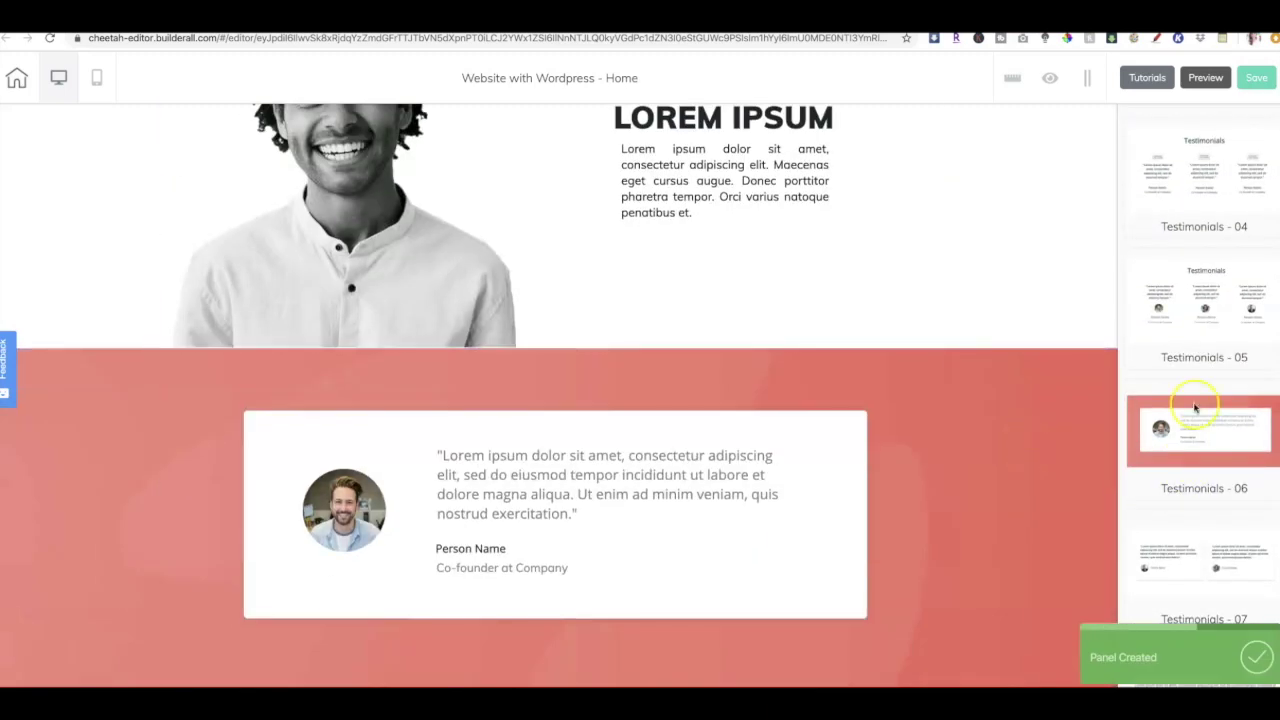
- Add the "F.A.Q - 08" panel with the purple heading band below the testimonial panel
scroll(1195, 407, "up", 10)
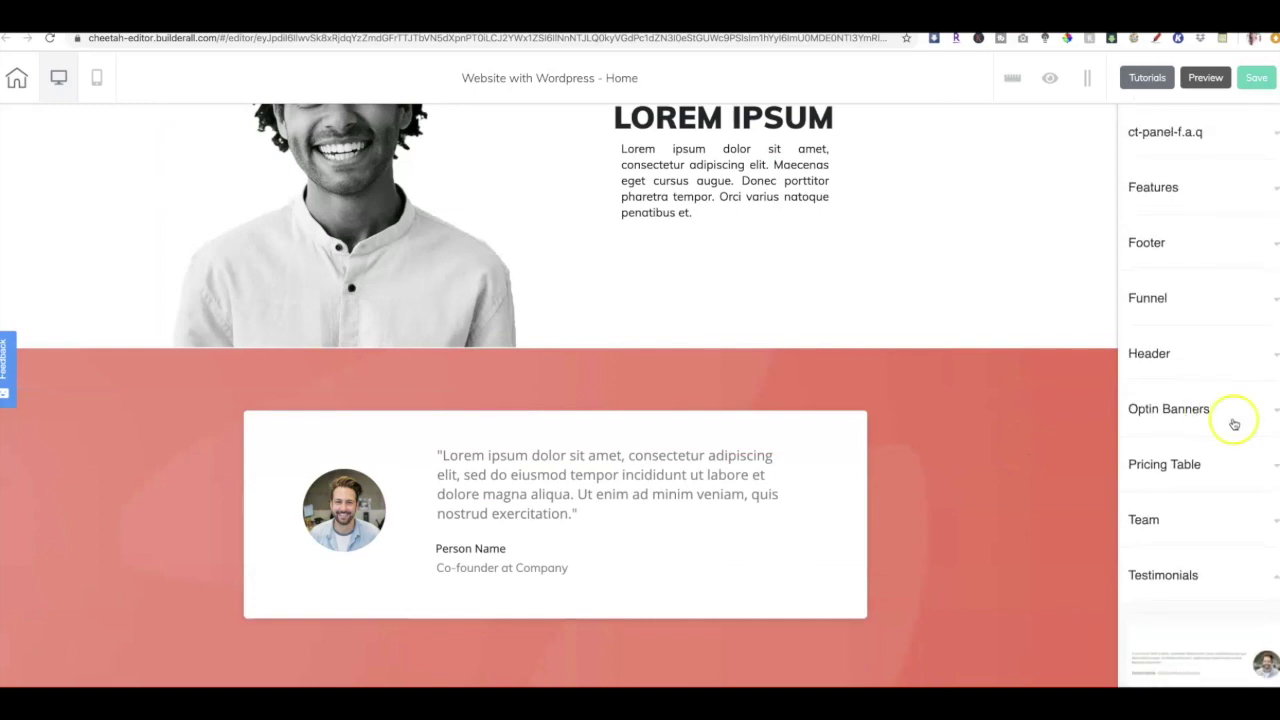
scroll(1161, 393, "up", 5)
left_click(1170, 364)
scroll(1214, 450, "down", 4)
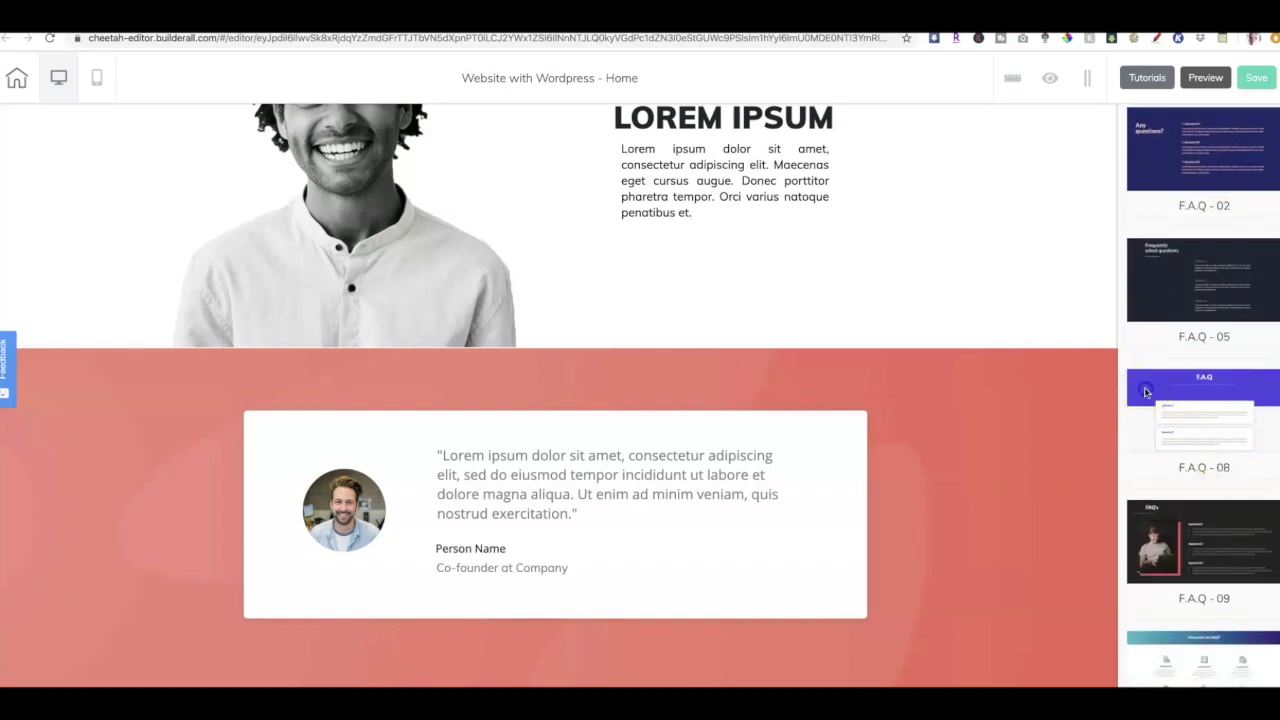
left_click(1222, 424)
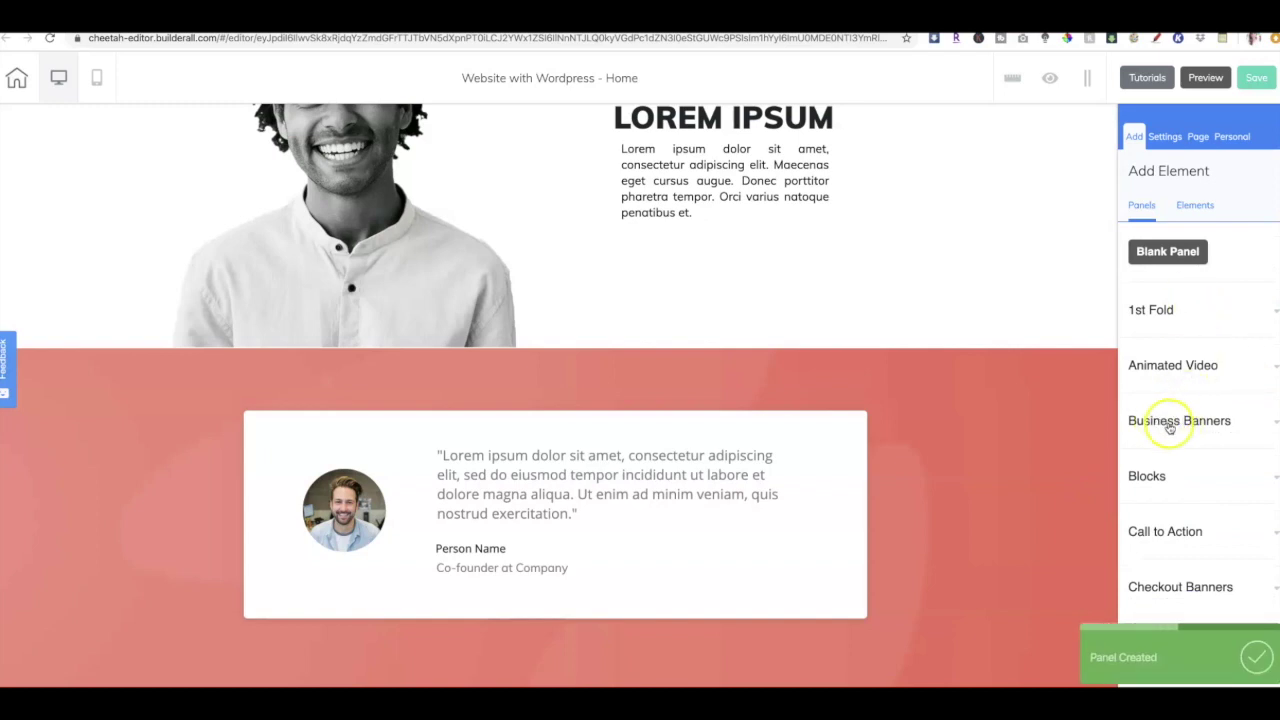
- Add the "11 - Builderall" footer panel at the end of the page
scroll(1176, 457, "down", 8)
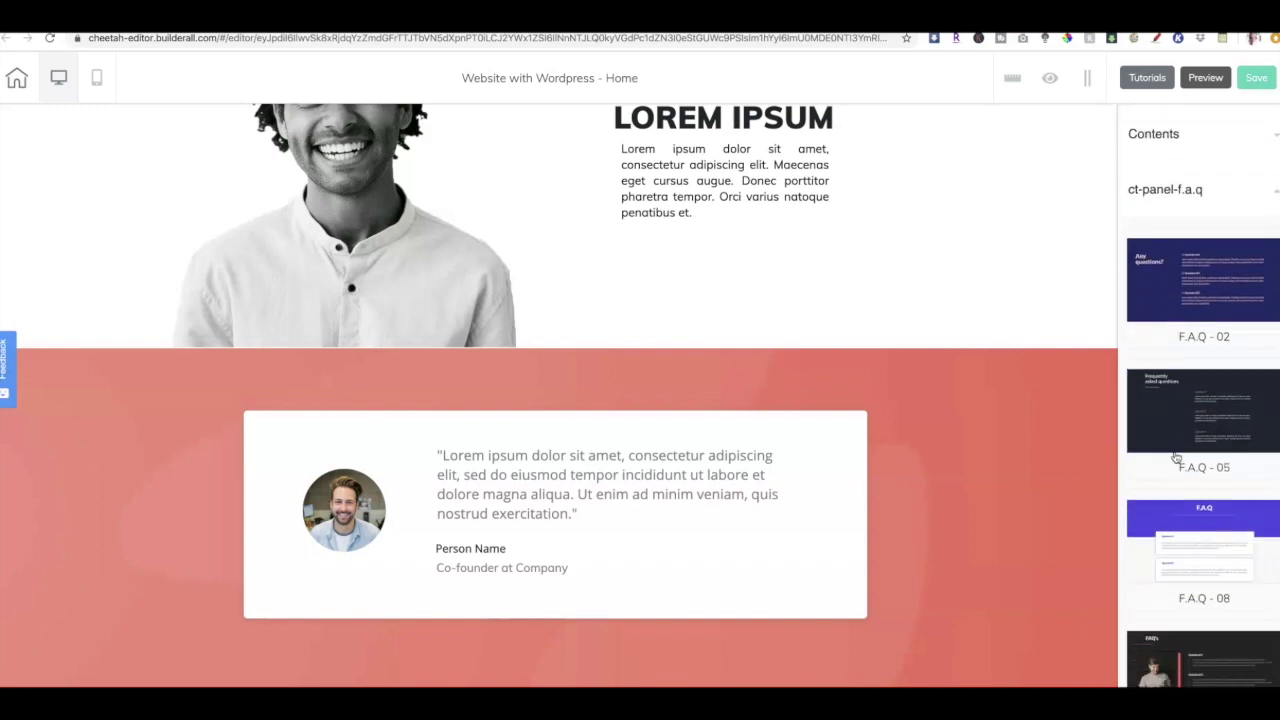
left_click(1165, 232)
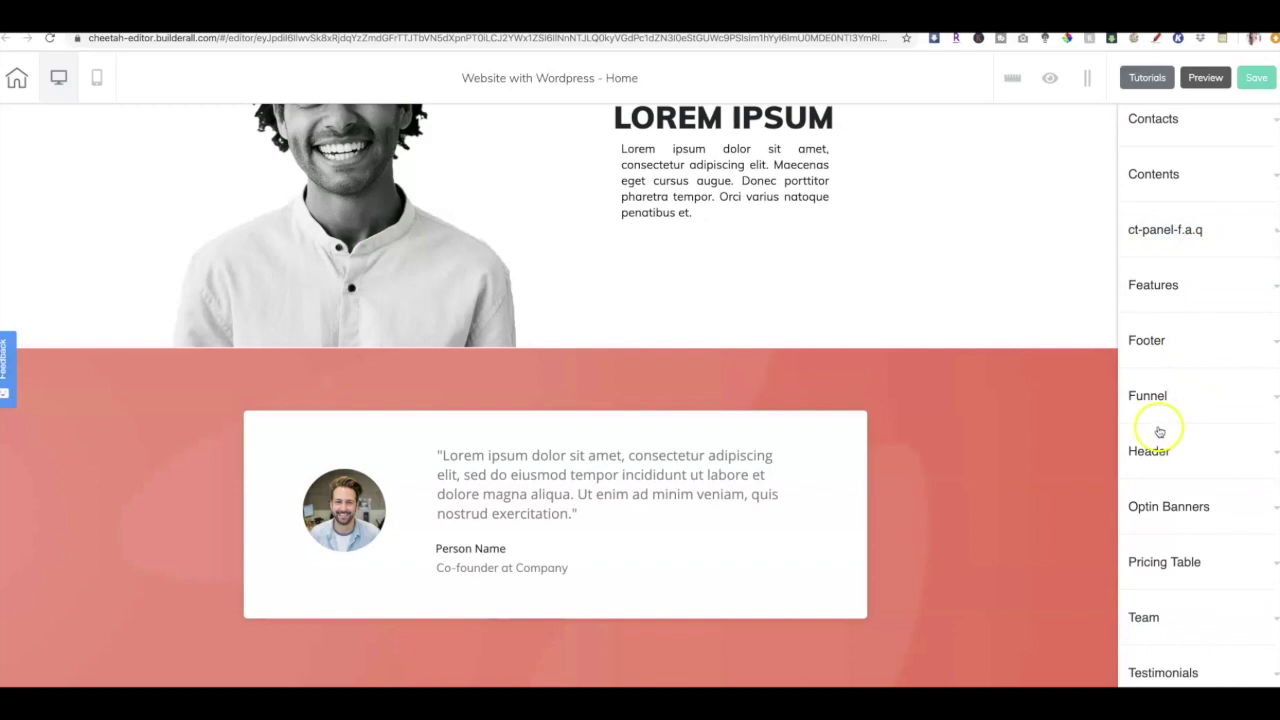
left_click(1146, 341)
scroll(1201, 547, "down", 5)
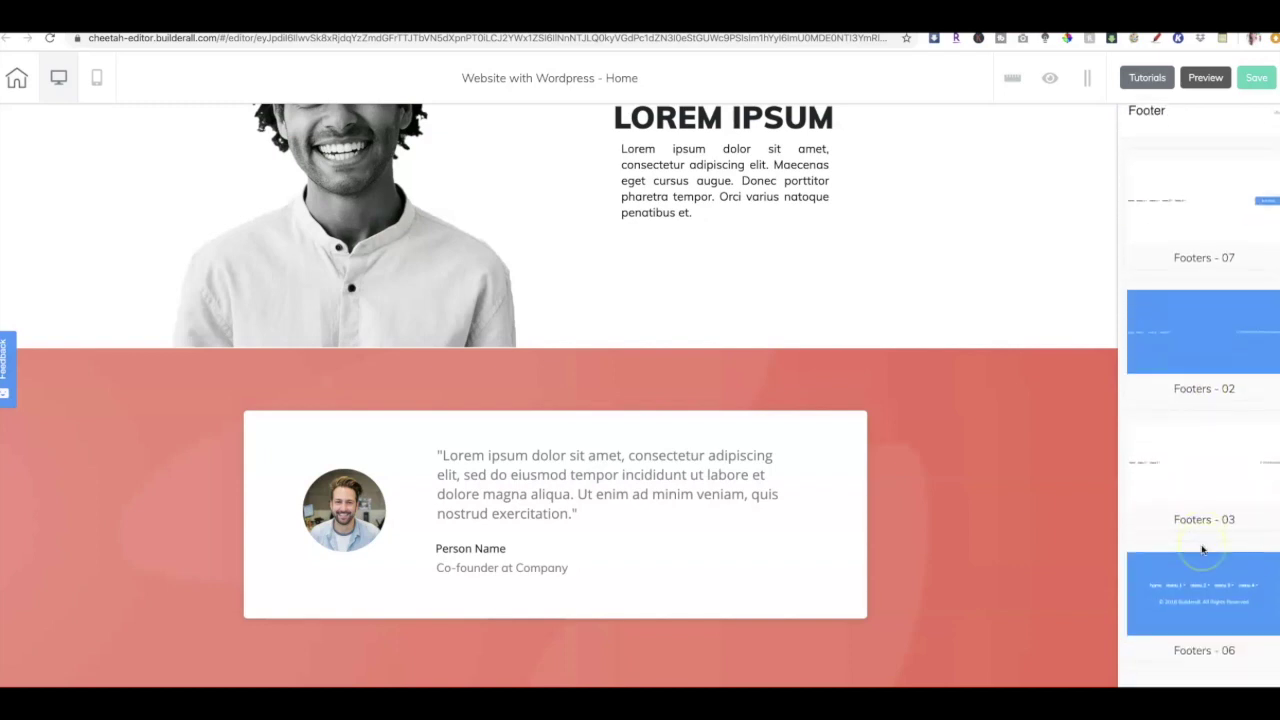
scroll(1201, 544, "down", 2)
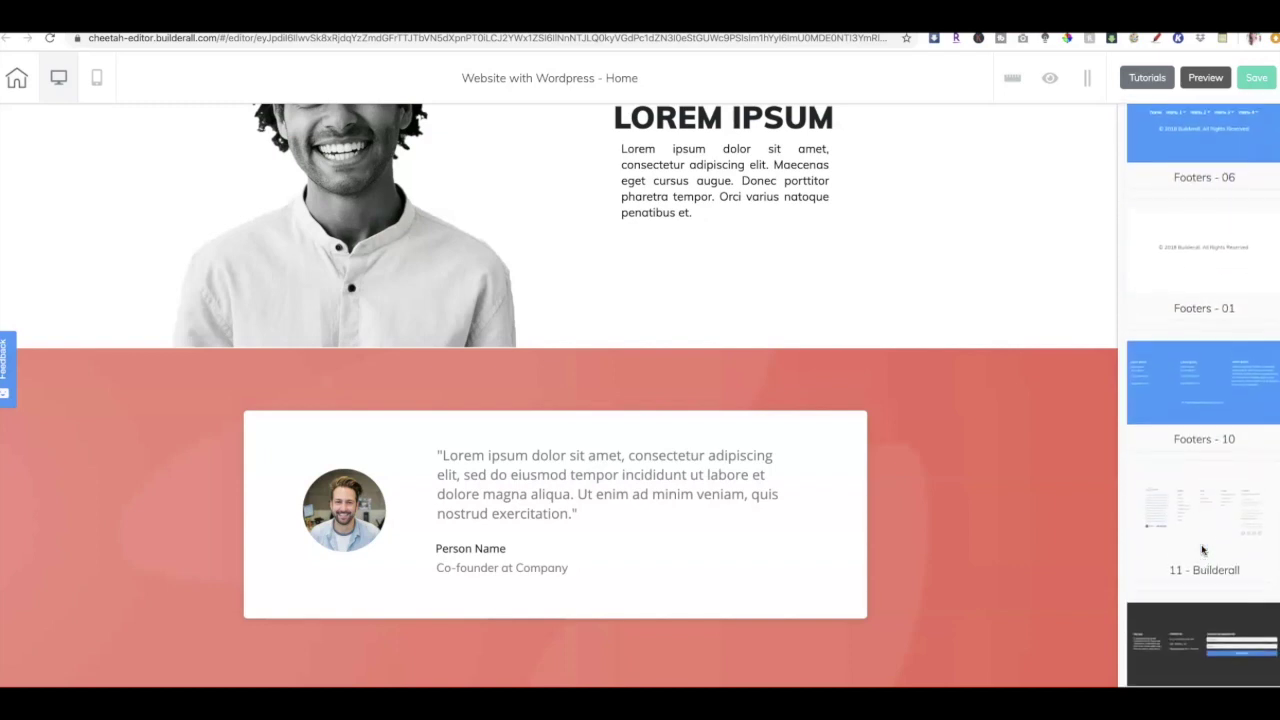
scroll(1190, 540, "down", 2)
left_click(1180, 532)
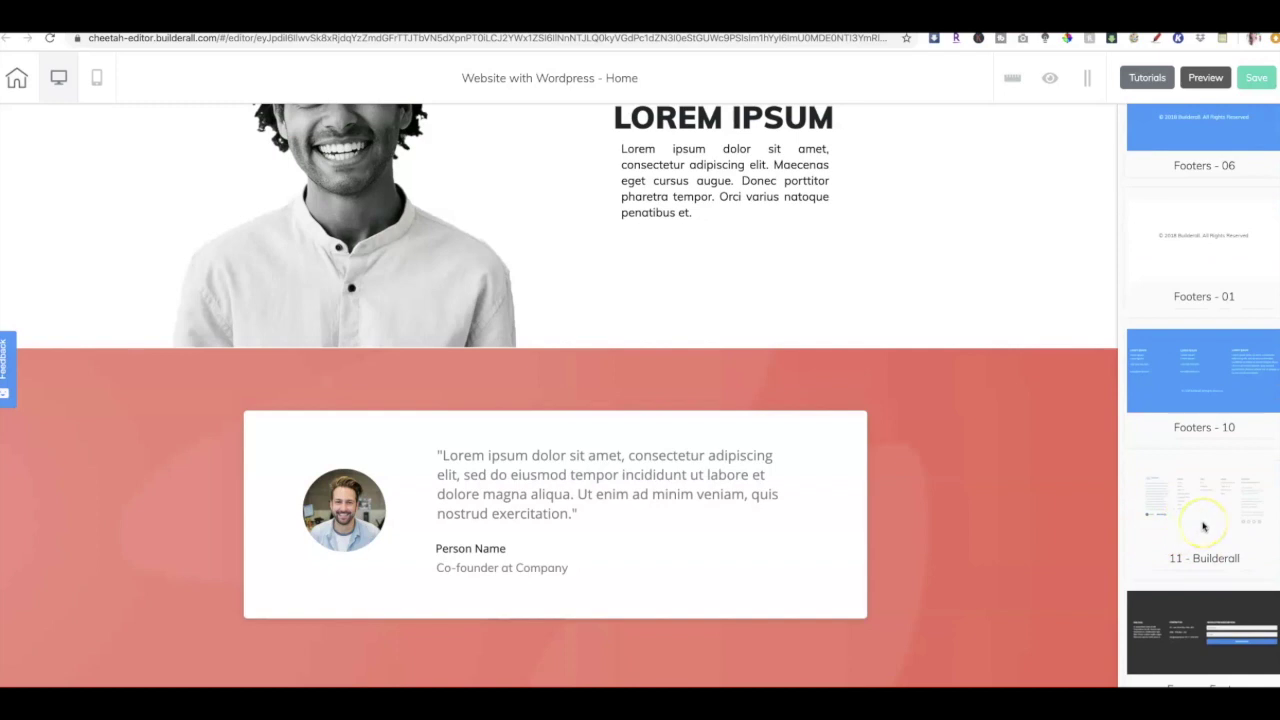
left_click(1048, 540)
- Save the Home page, publish the site and dismiss the publishing confirmation
scroll(1048, 543, "up", 15)
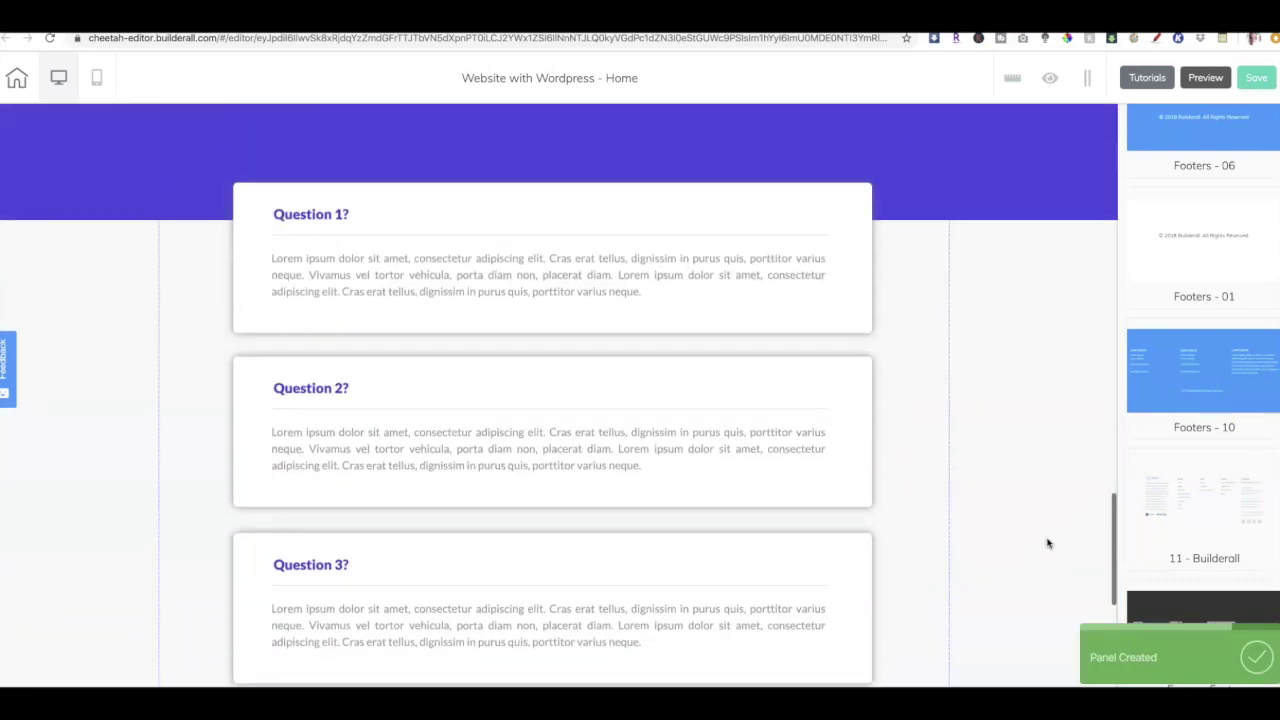
scroll(1048, 543, "up", 5)
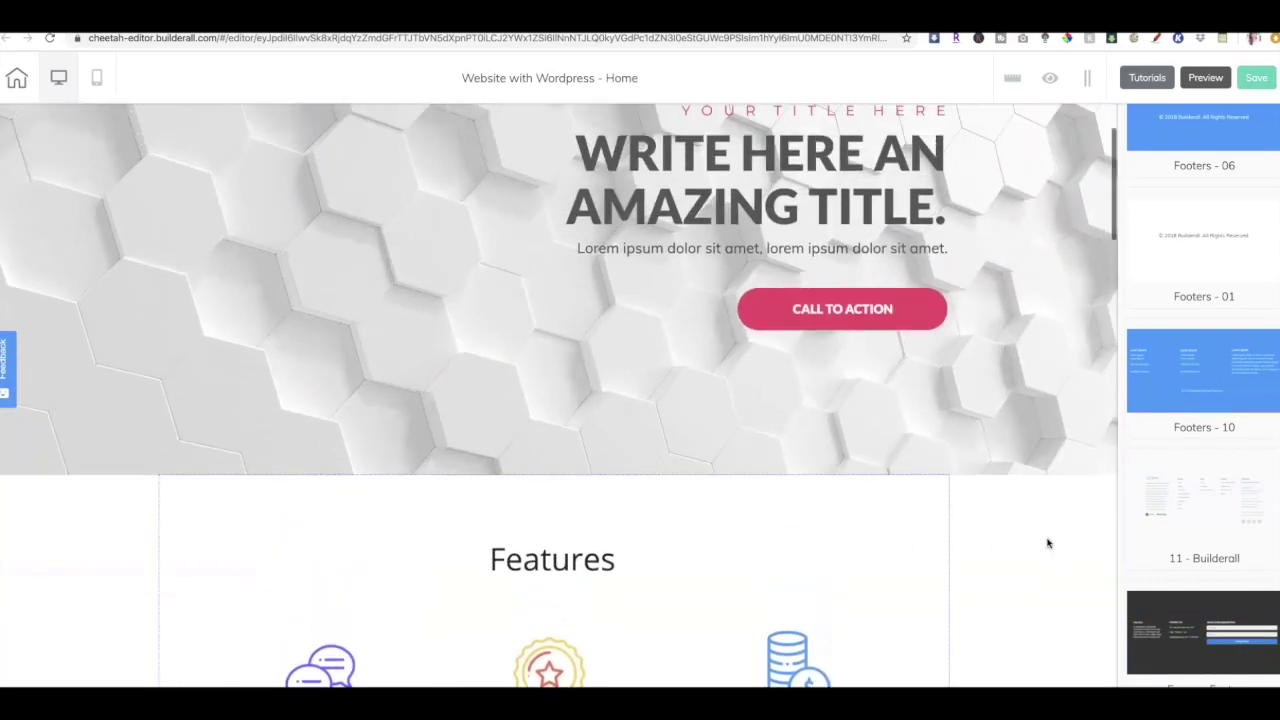
left_click(1218, 82)
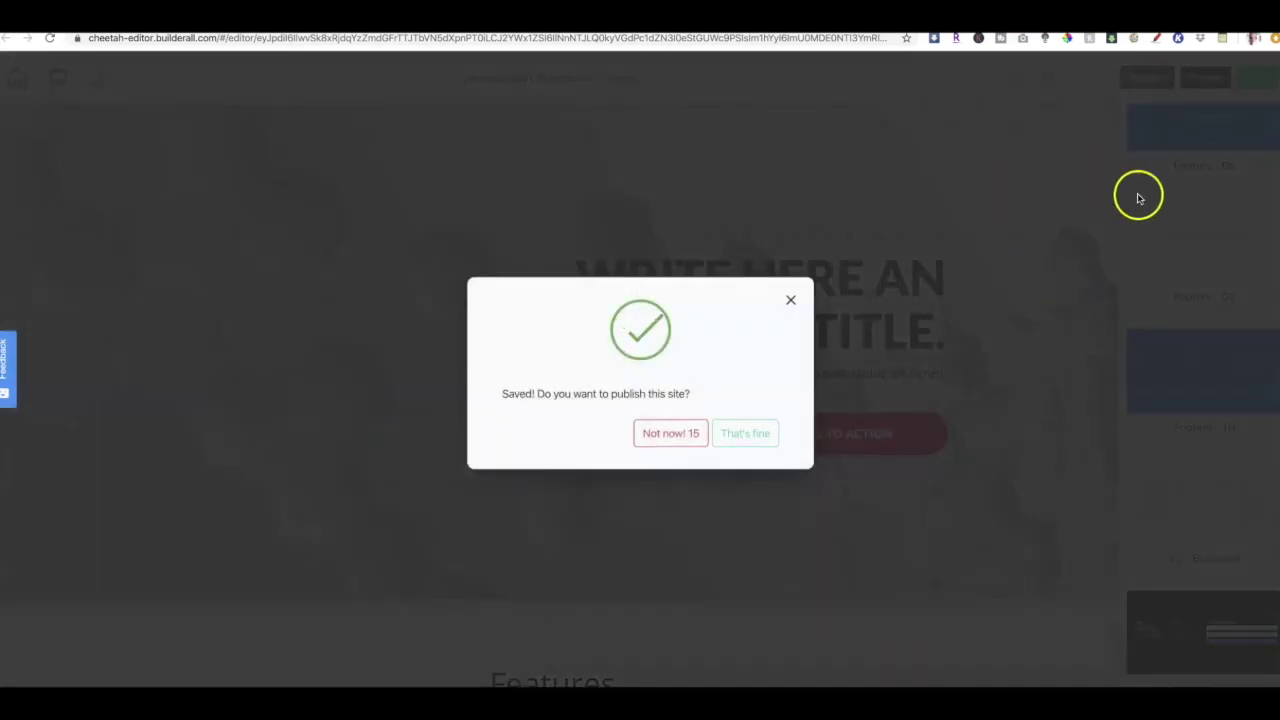
left_click(732, 436)
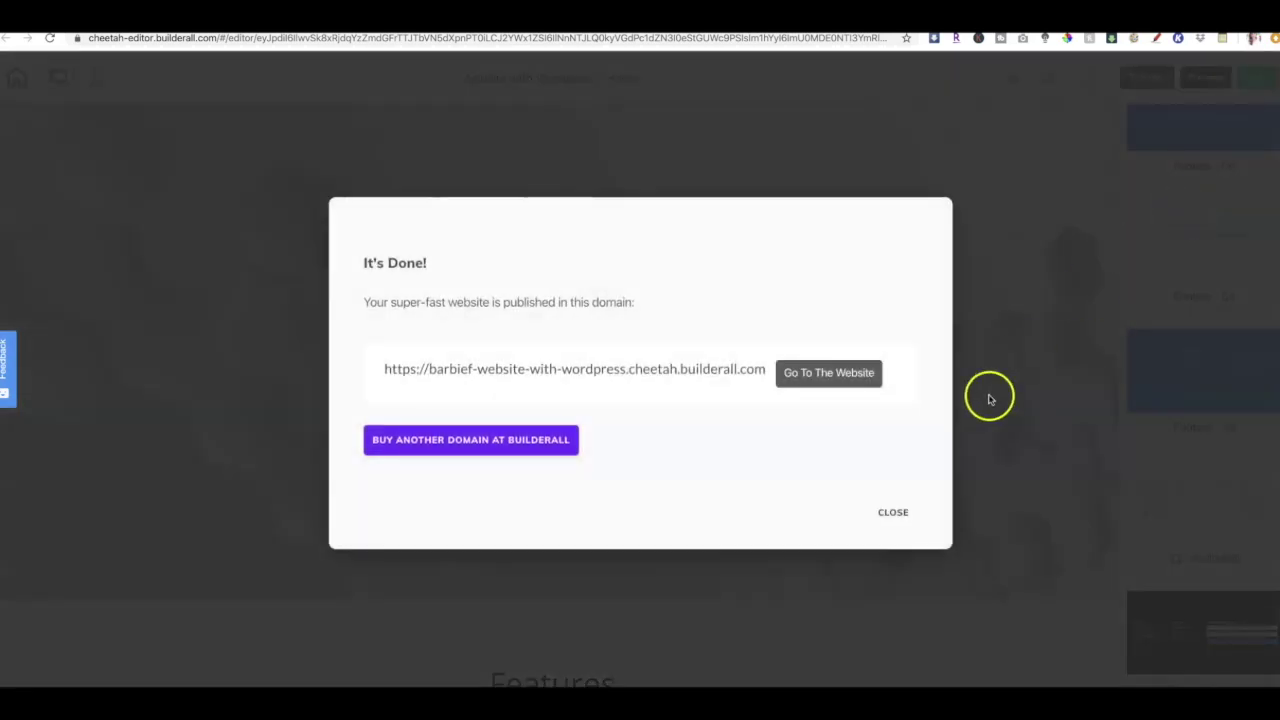
left_click(892, 513)
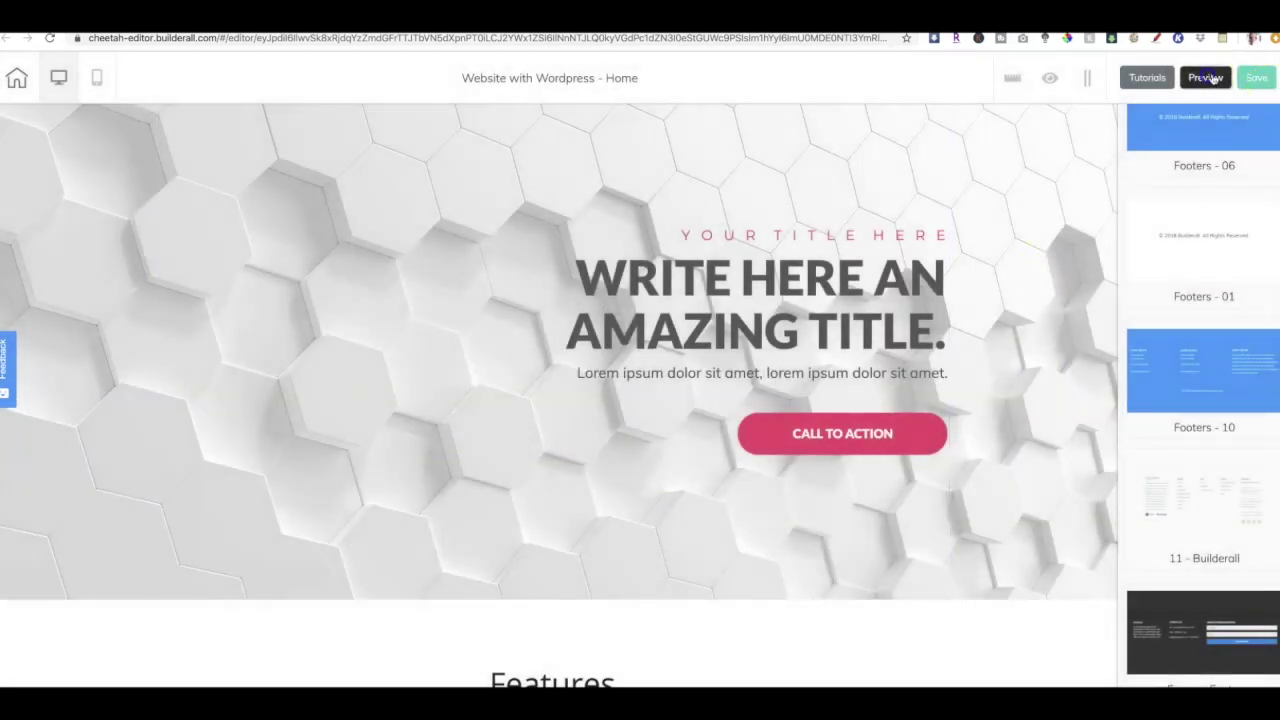
- Preview the whole Home page from the hexagon panel down through its sections, then return to the editor
left_click(1050, 77)
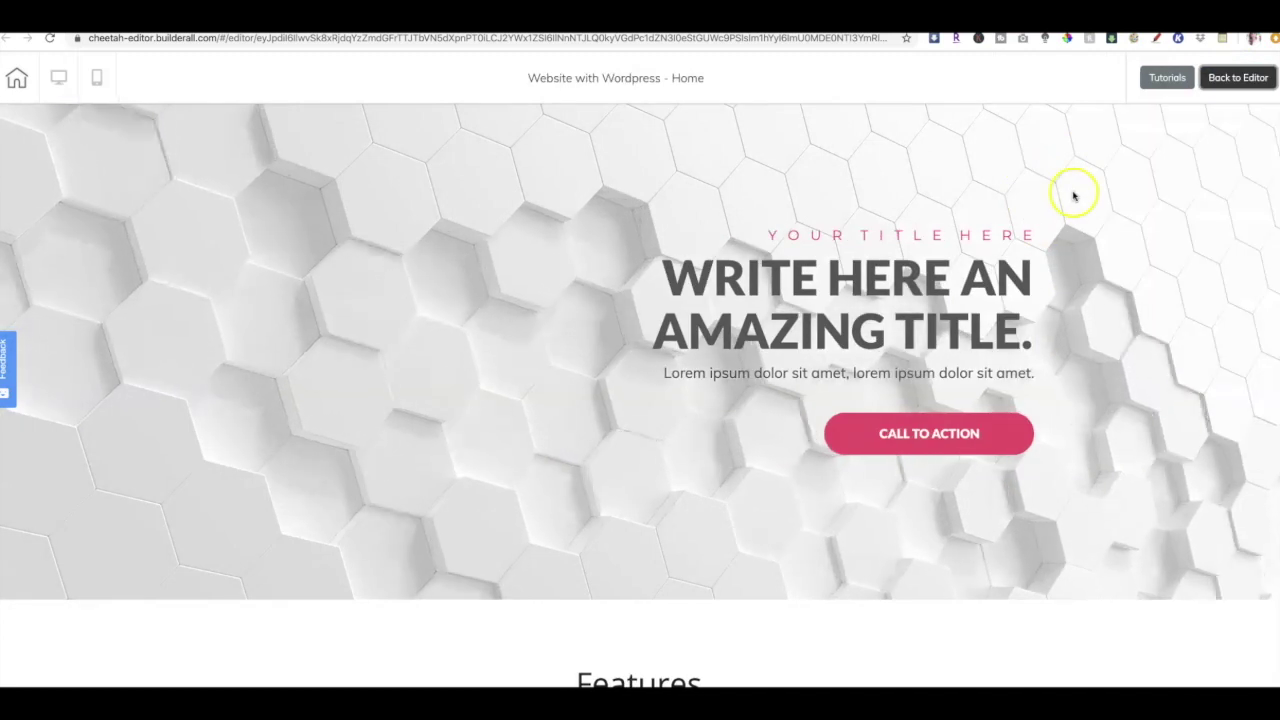
scroll(1156, 209, "down", 8)
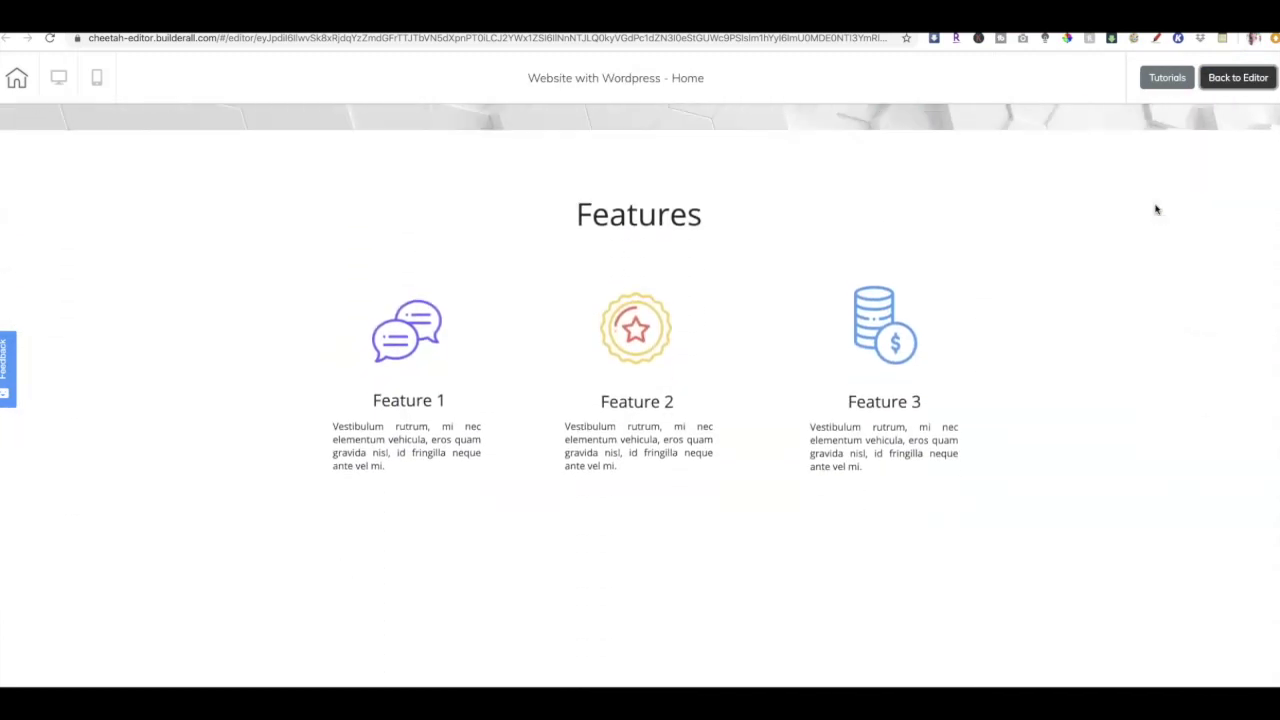
scroll(1156, 209, "down", 7)
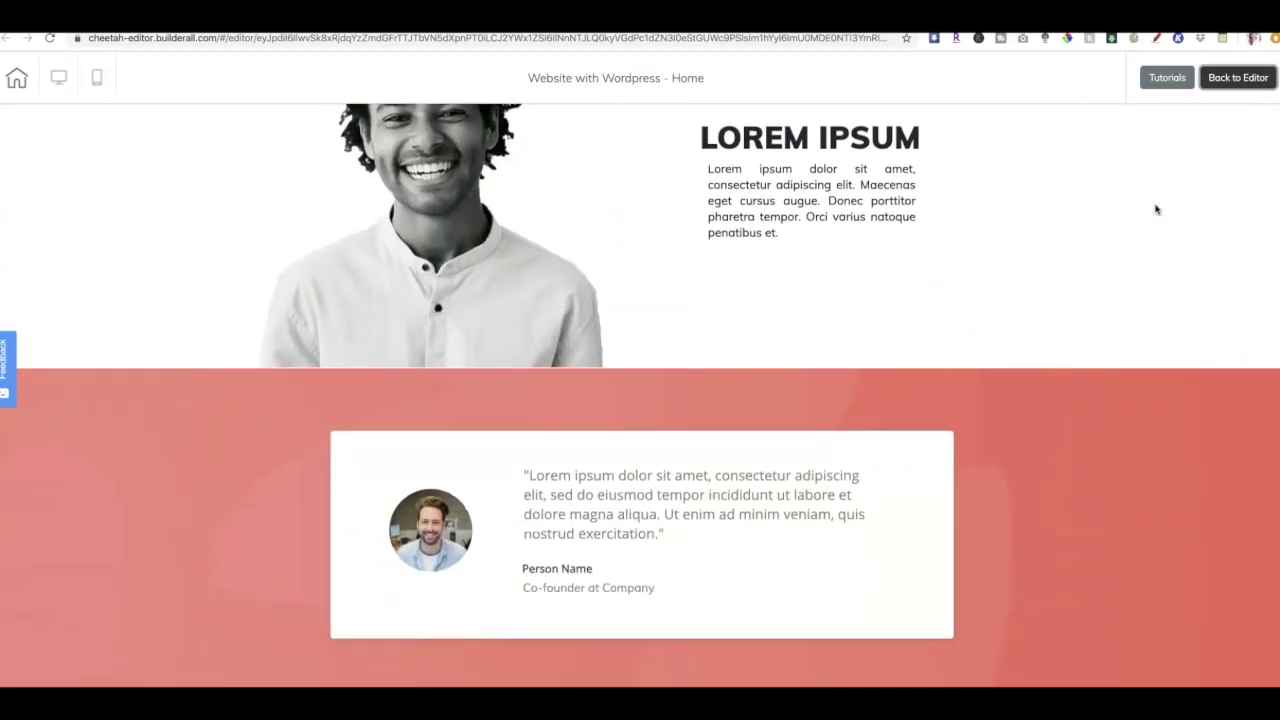
scroll(1156, 209, "down", 5)
scroll(1156, 209, "up", 10)
scroll(1156, 209, "up", 5)
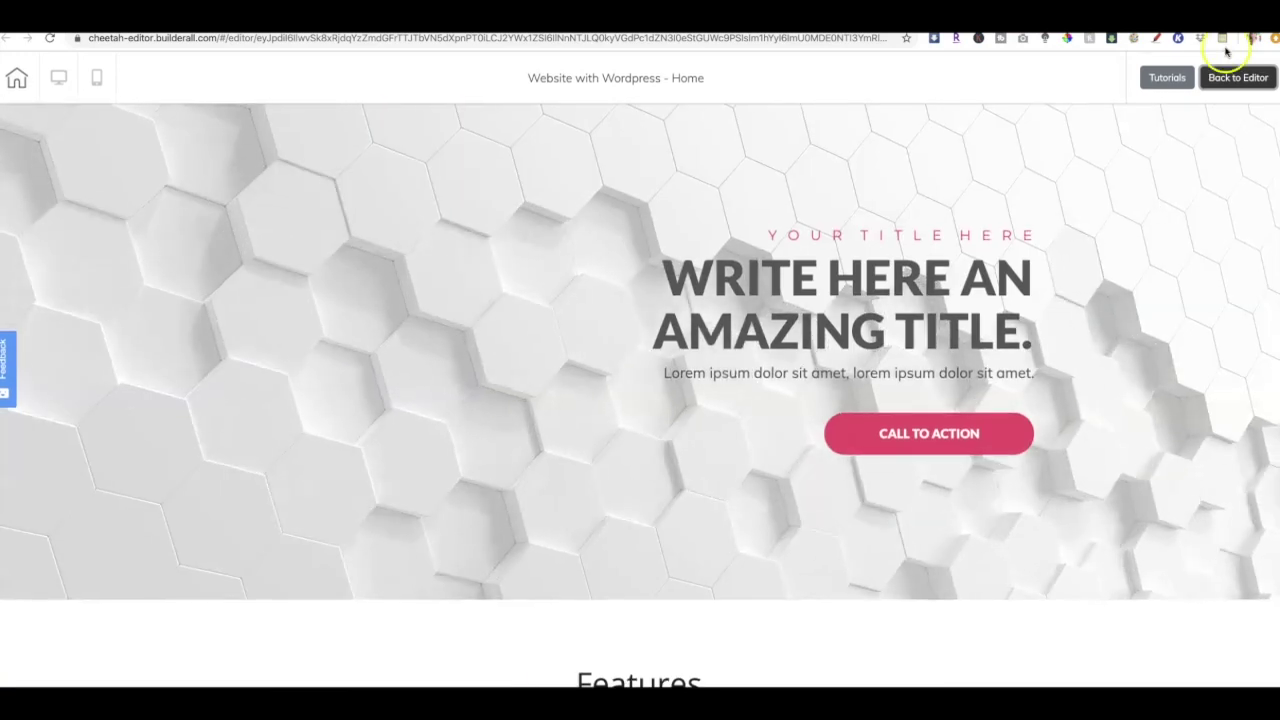
left_click(1230, 77)
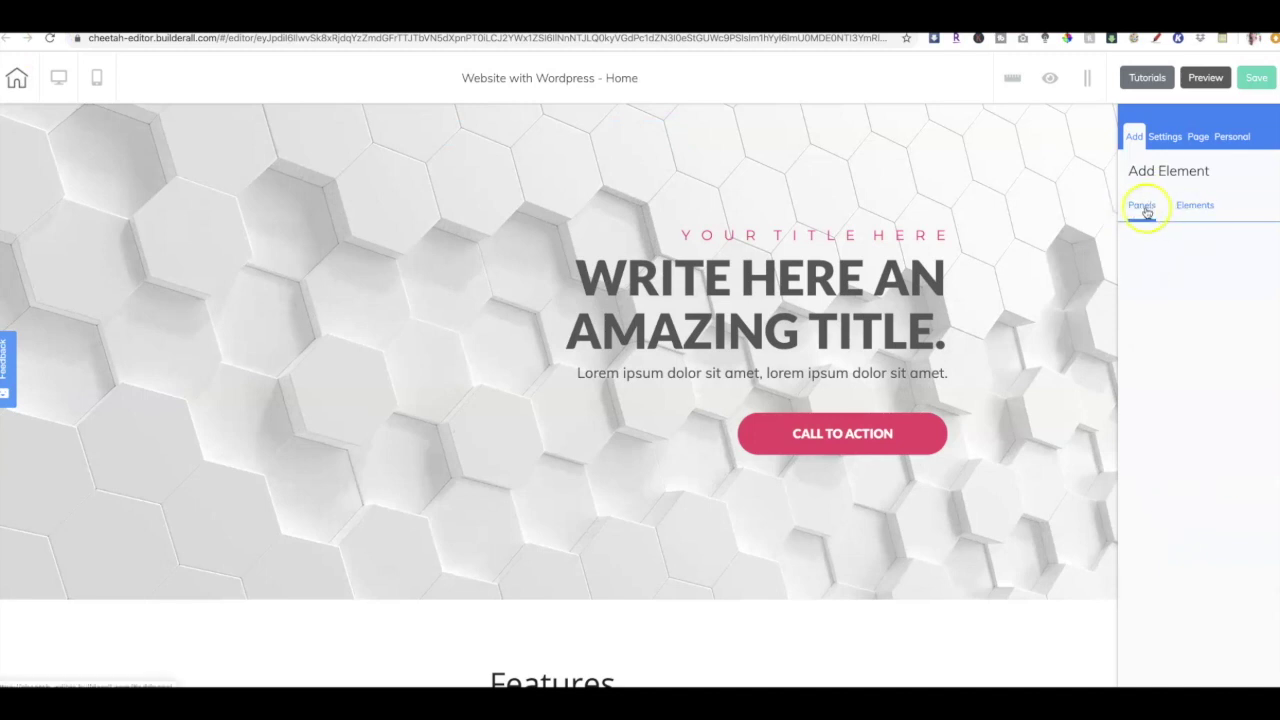
- Add the outlined horizontal Menu element to the hexagon panel and place it above the title, aligned near the content area's right edge
left_click(1193, 209)
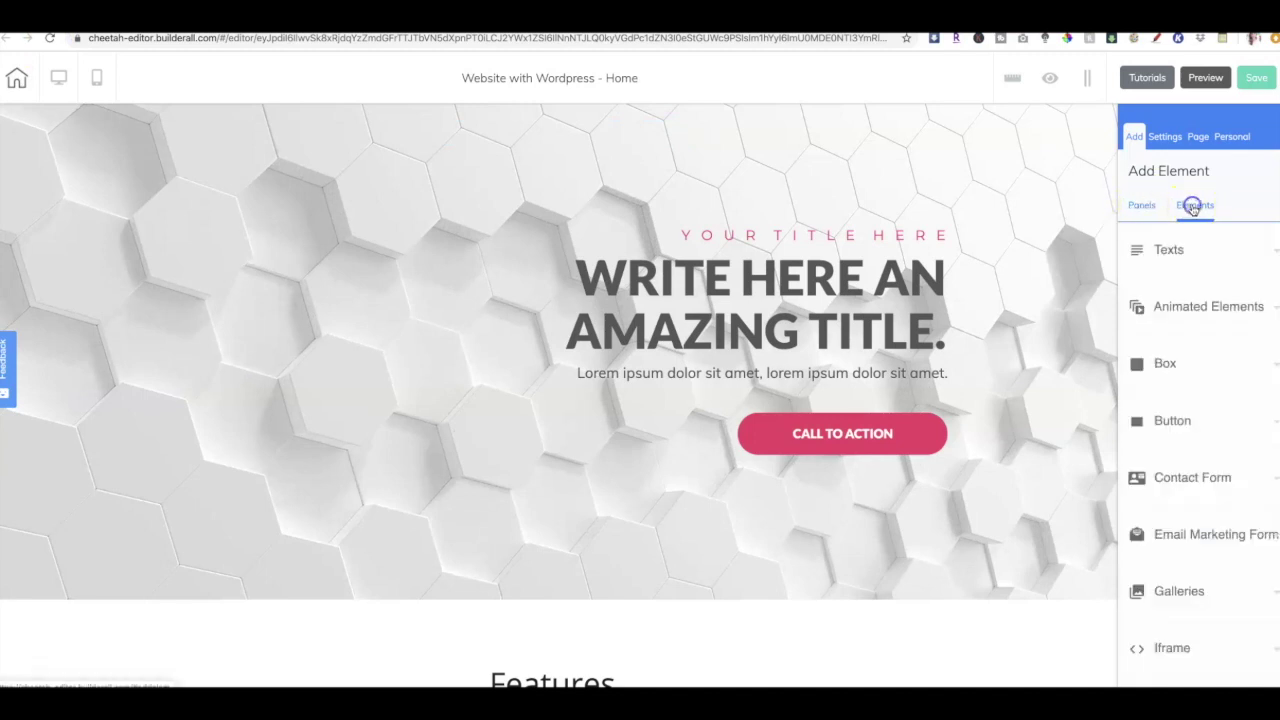
scroll(1260, 423, "down", 4)
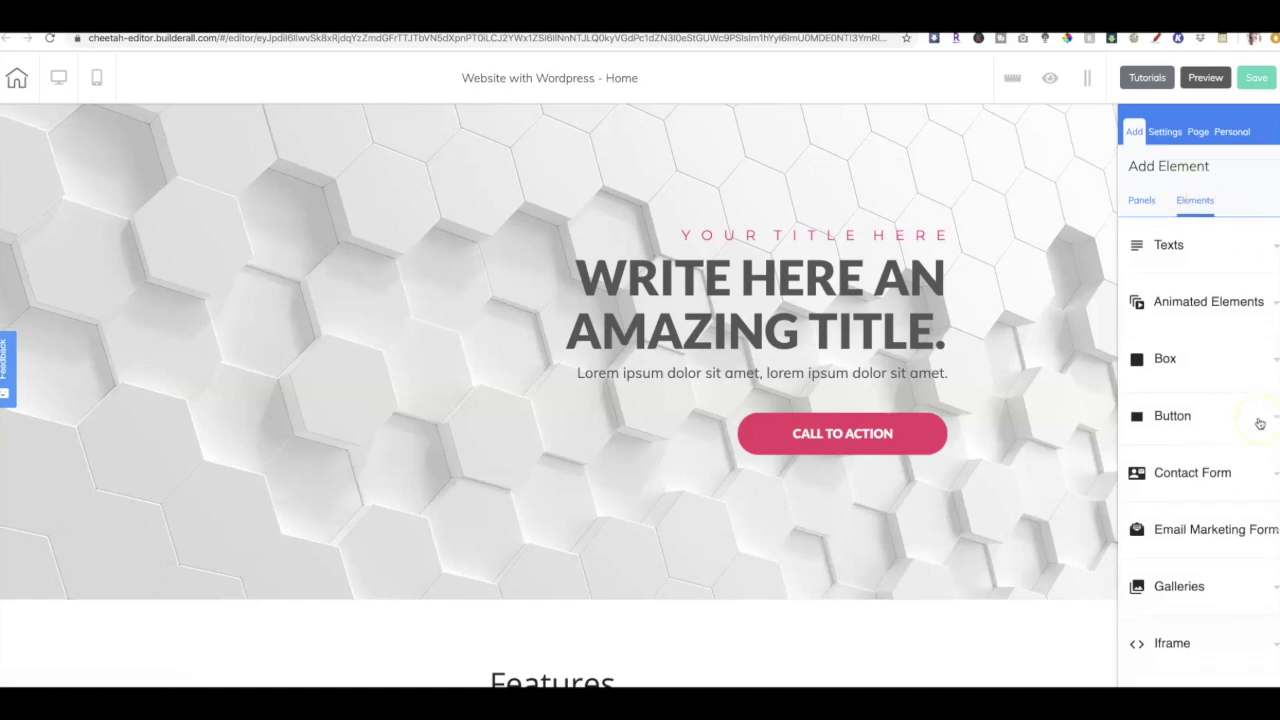
scroll(1260, 423, "down", 3)
left_click(1182, 470)
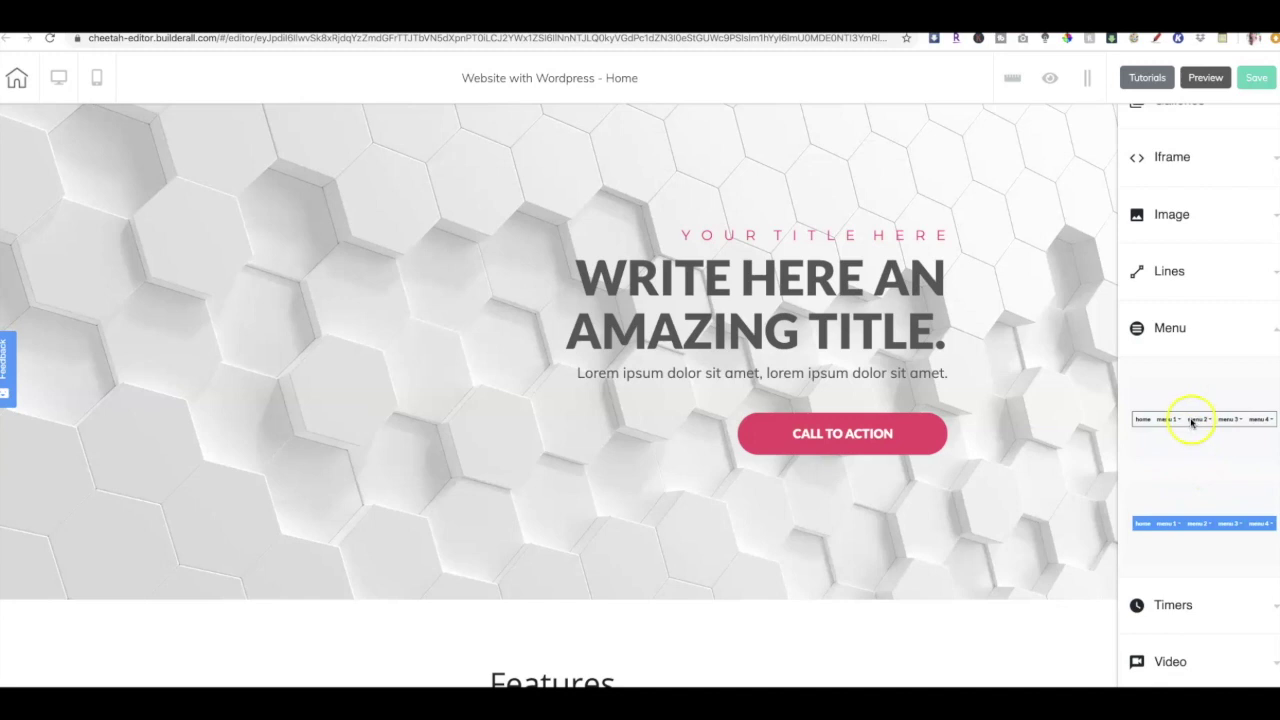
left_click_drag(1192, 420, 824, 123)
left_click_drag(1036, 366, 532, 143)
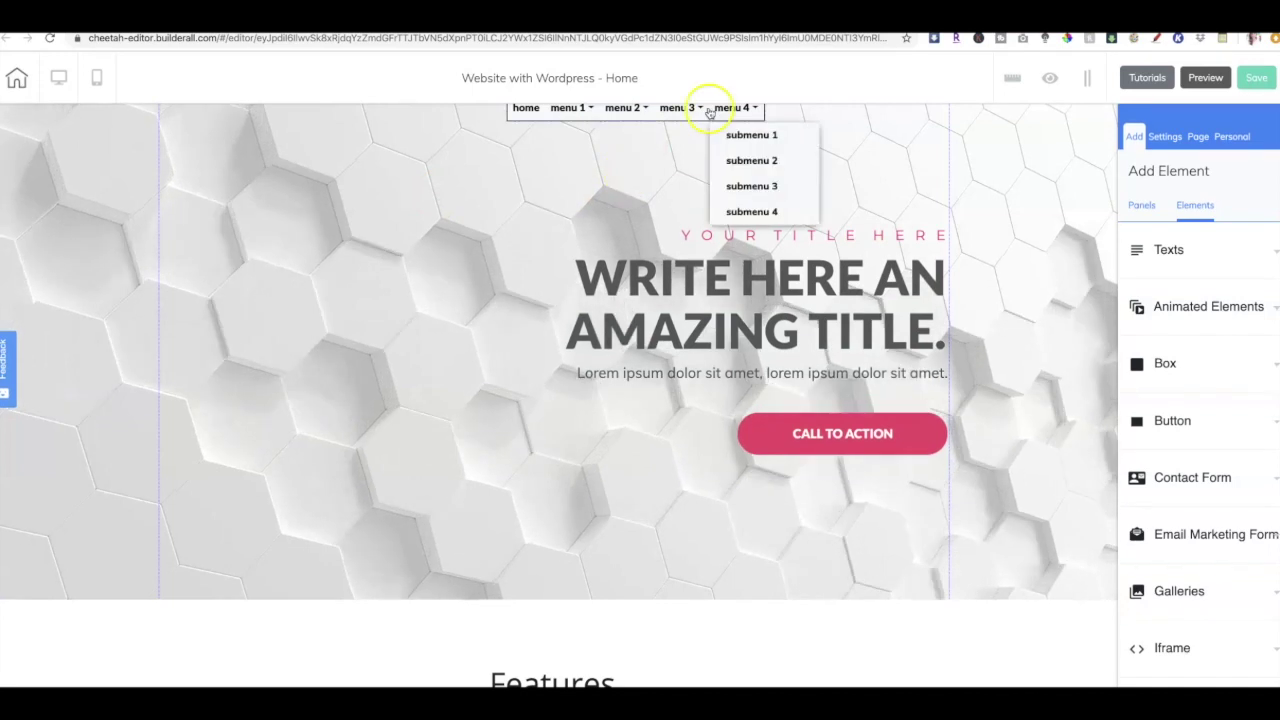
mouse_move(707, 115)
left_click_drag(707, 115, 886, 134)
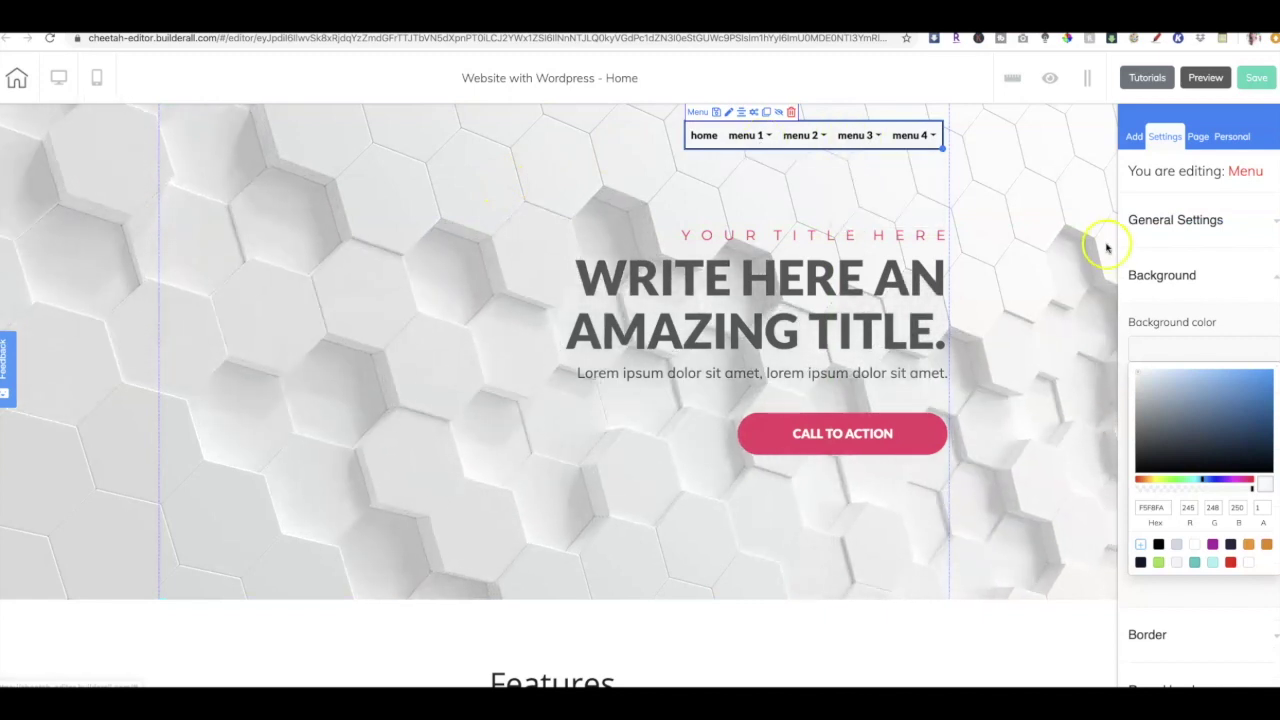
- Set the menu's background colour to transparent (FFFFFF00) and its border width to 0
double_click(908, 135)
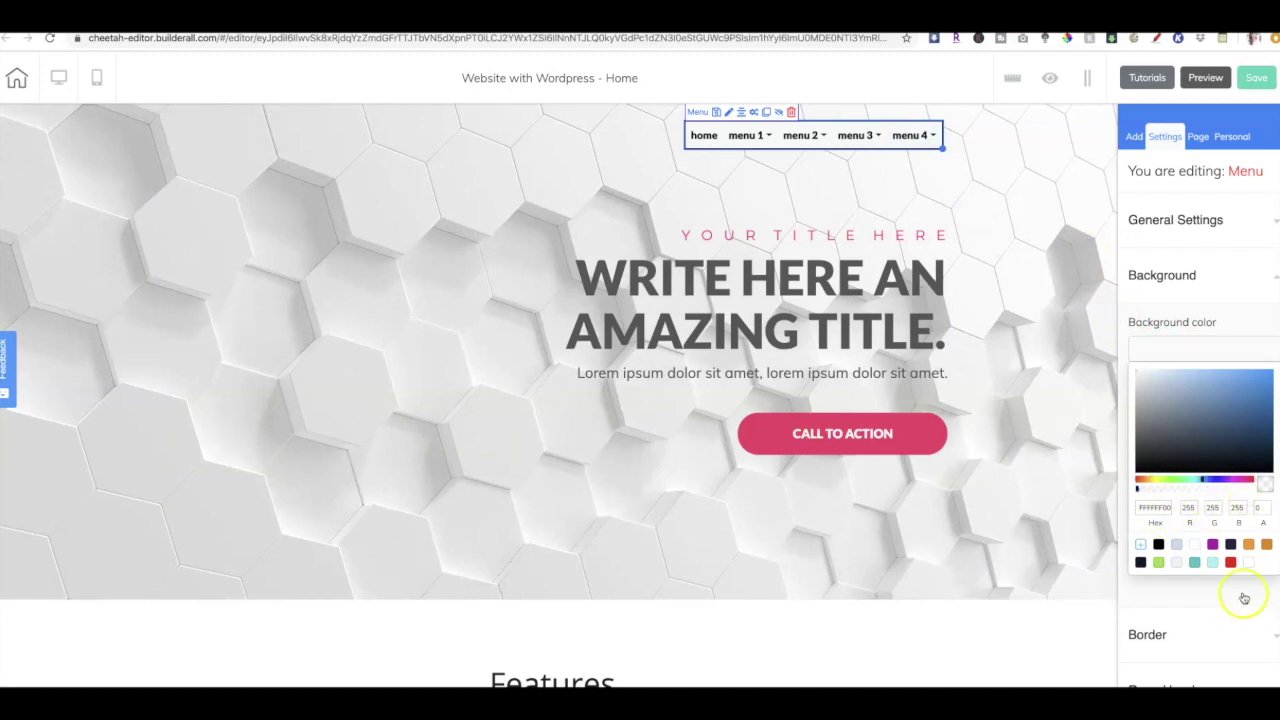
left_click(1186, 612)
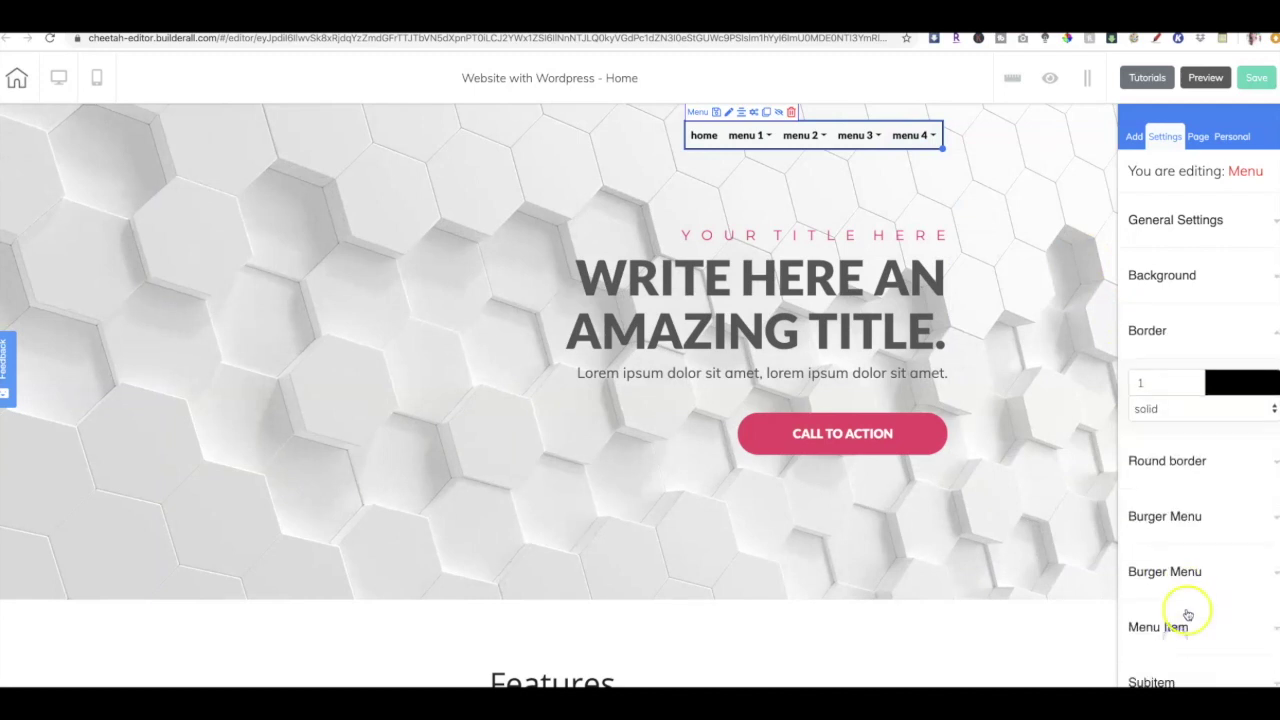
left_click(1198, 388)
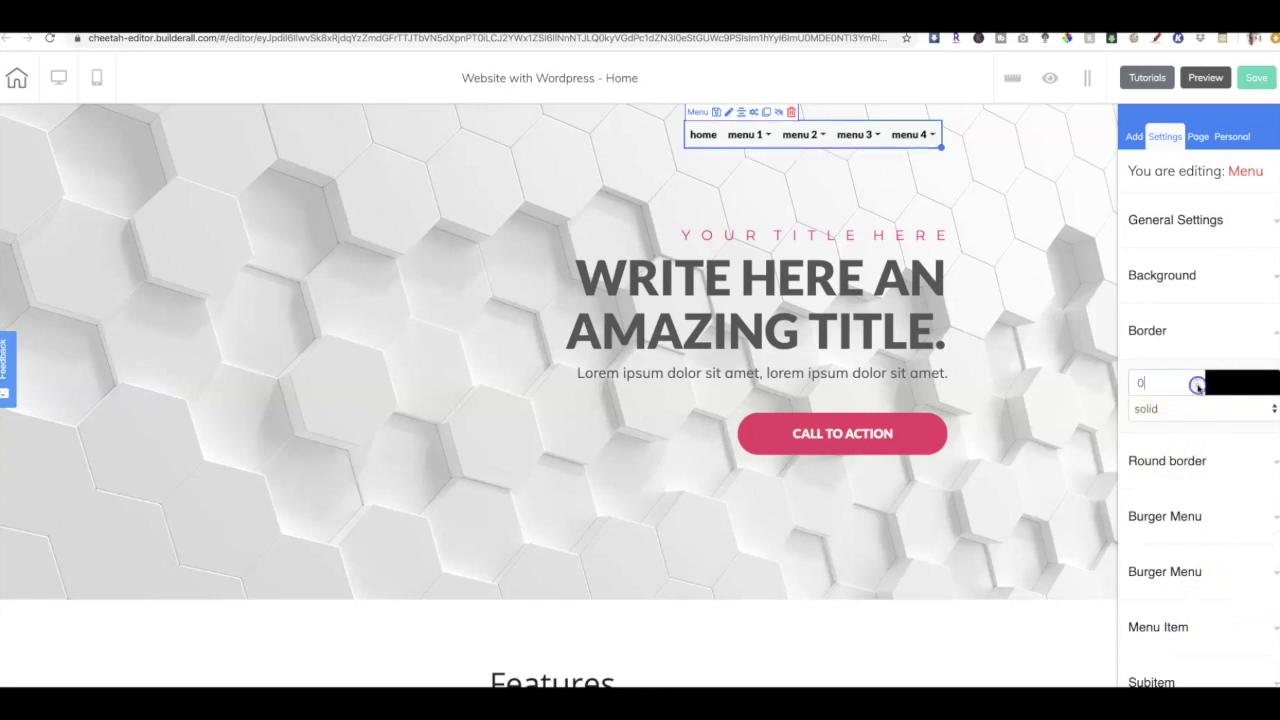
- Save the page with the new navigation menu and publish the site again
left_click(1253, 79)
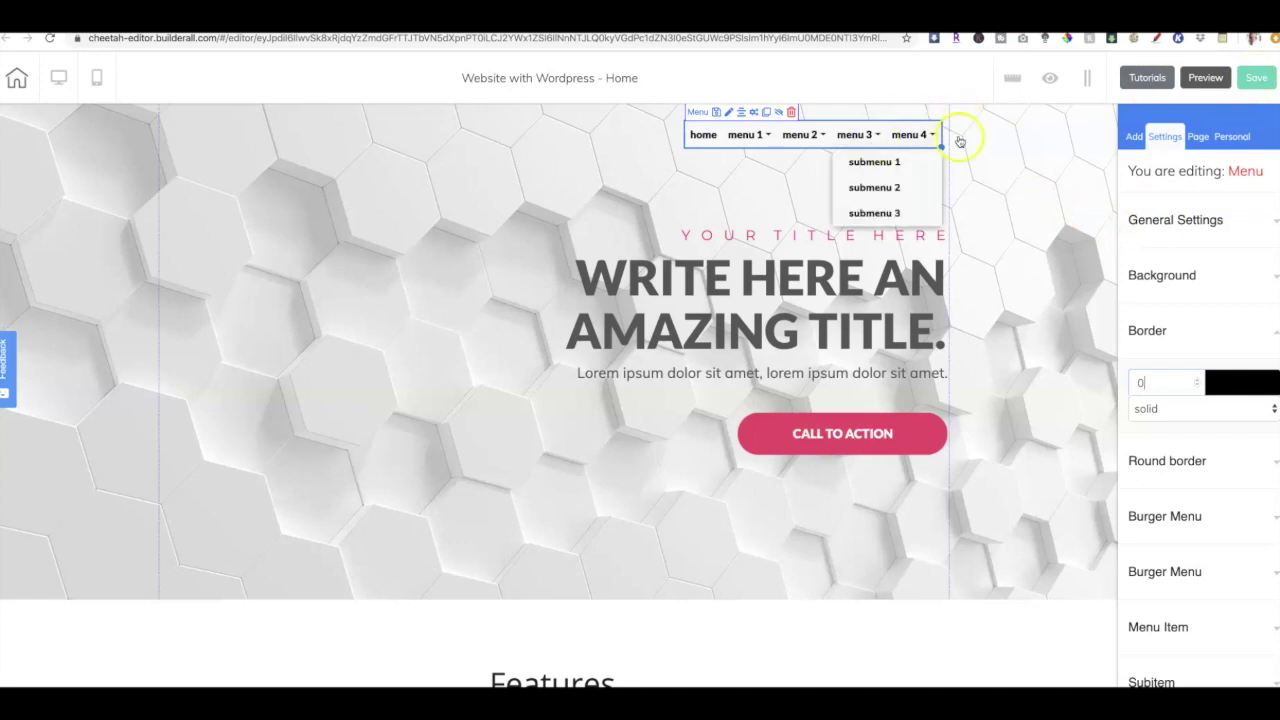
left_click(1256, 77)
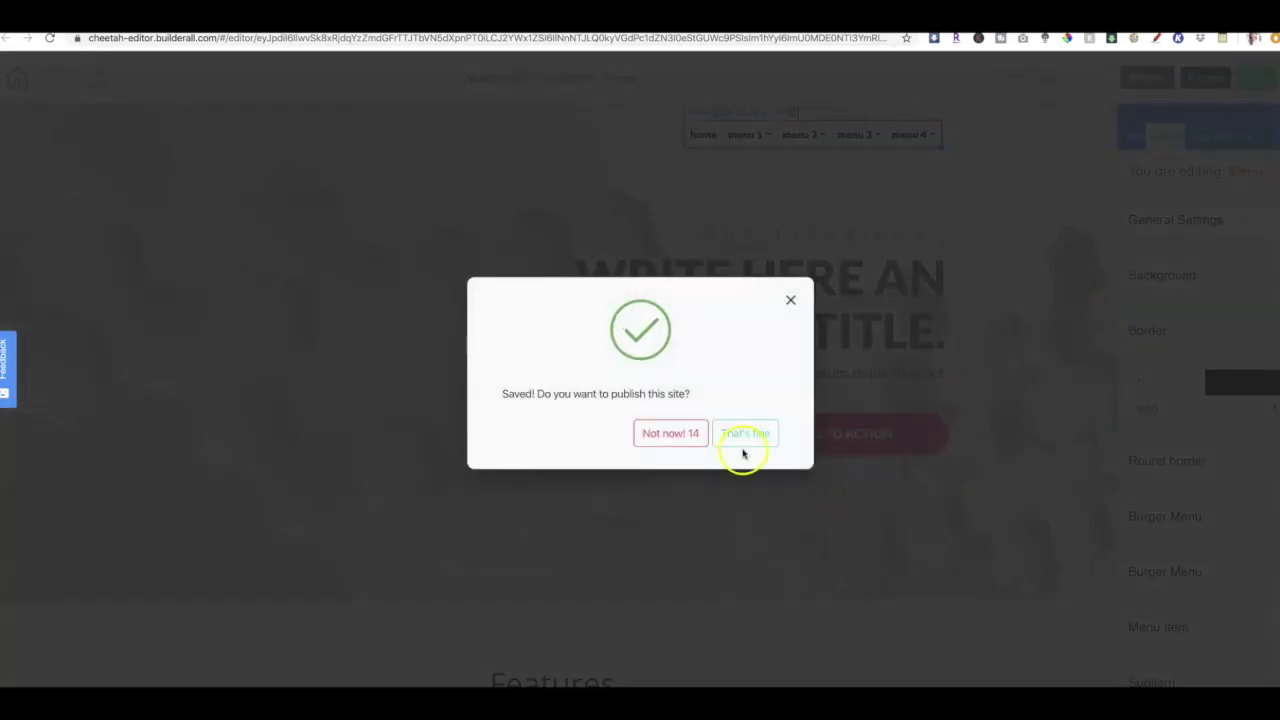
left_click(742, 450)
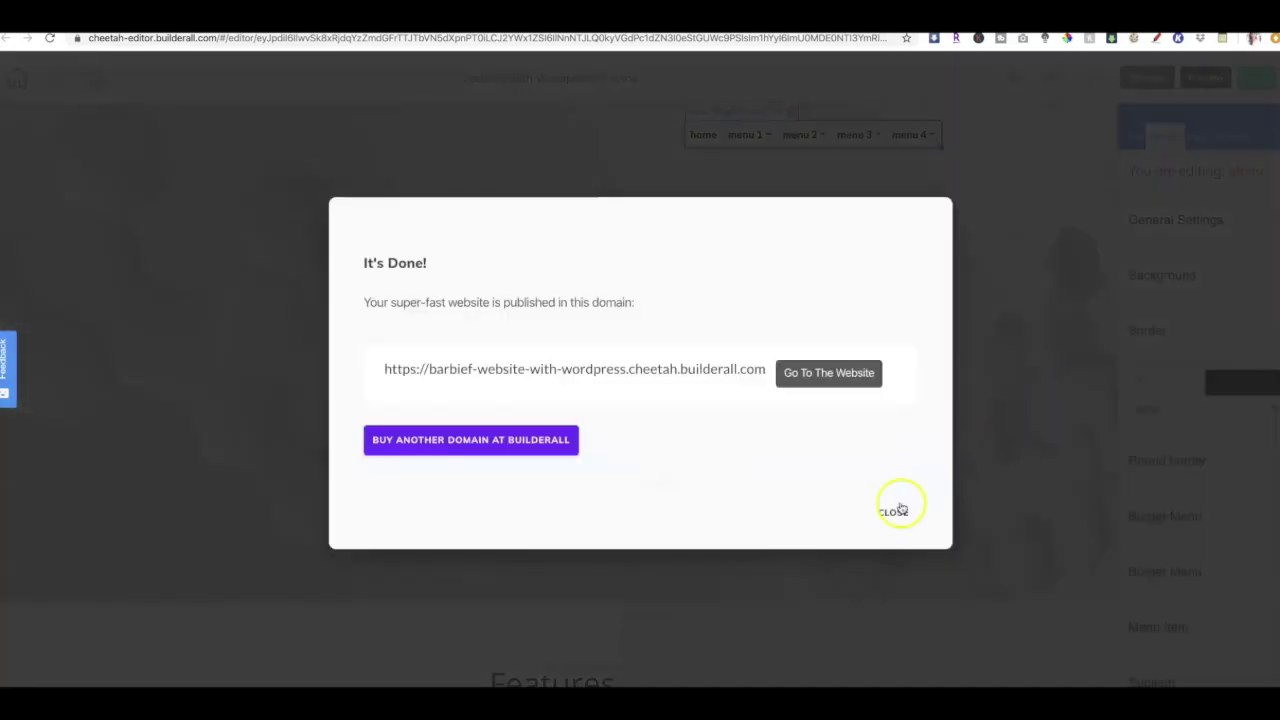
- Close the publishing confirmation, preview the Home page with its menu down to the features section, and return to the editor
left_click(894, 511)
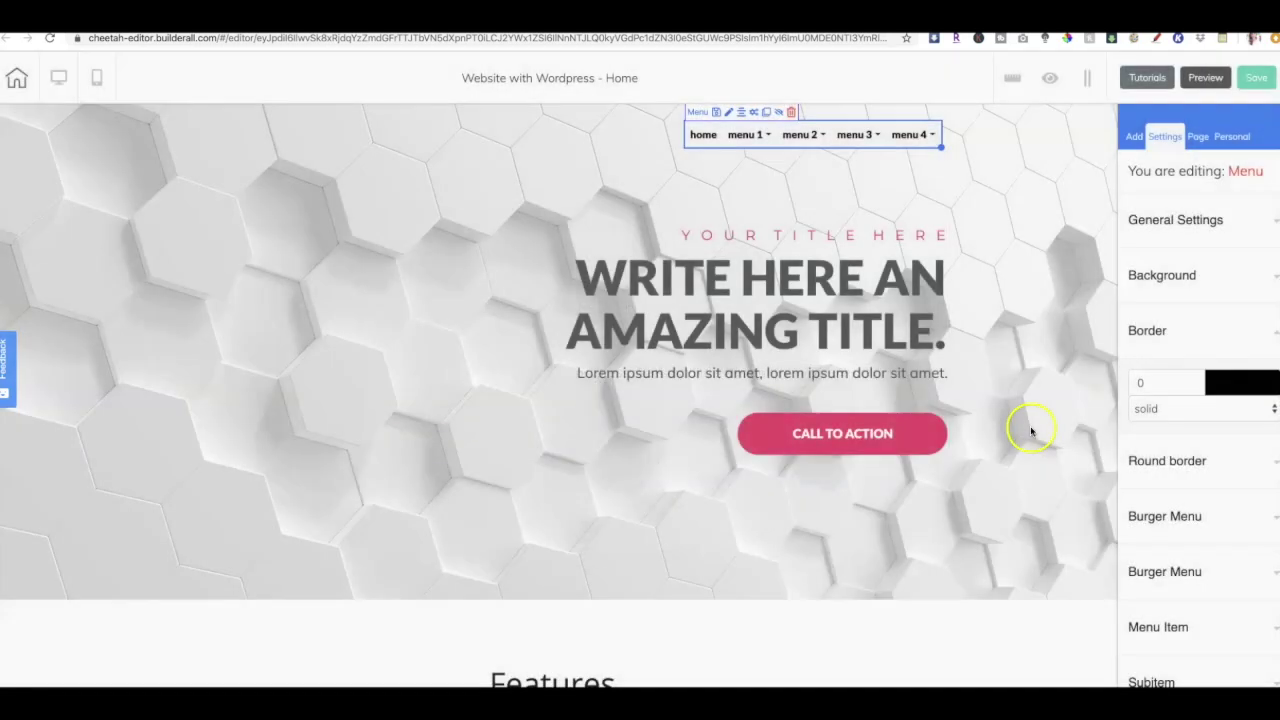
left_click(1031, 428)
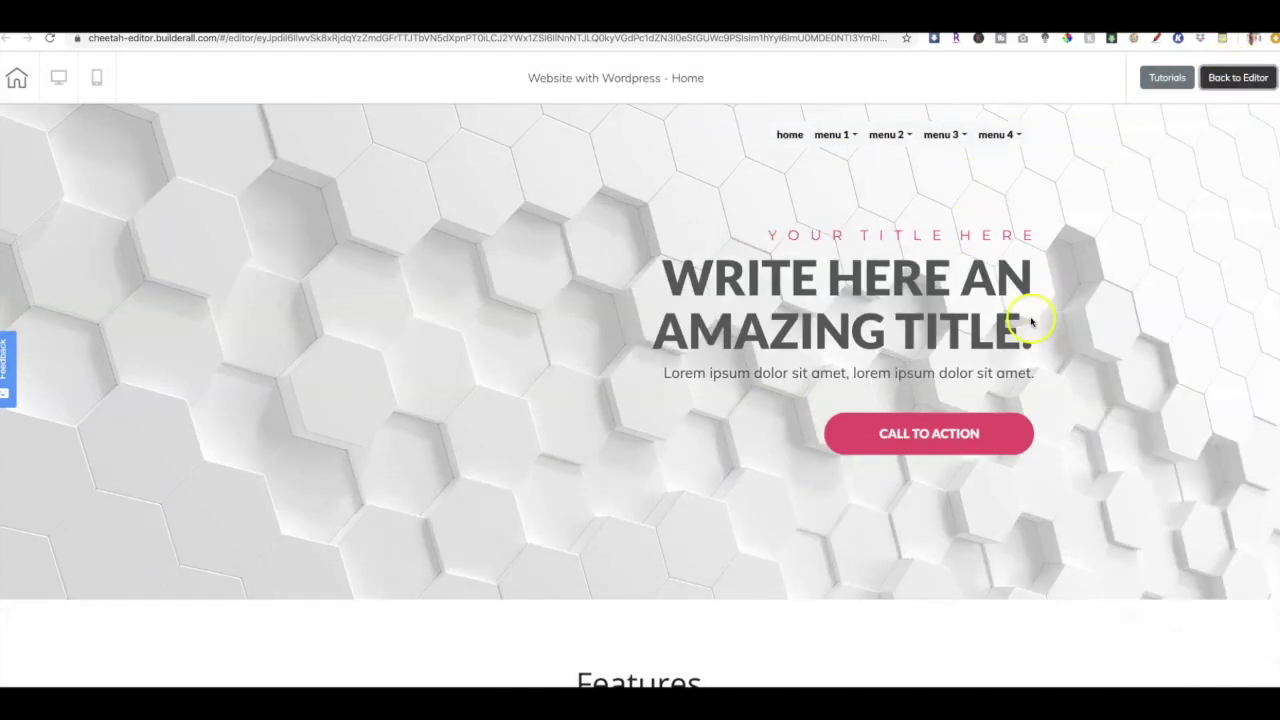
scroll(1206, 340, "down", 3)
scroll(1206, 342, "down", 15)
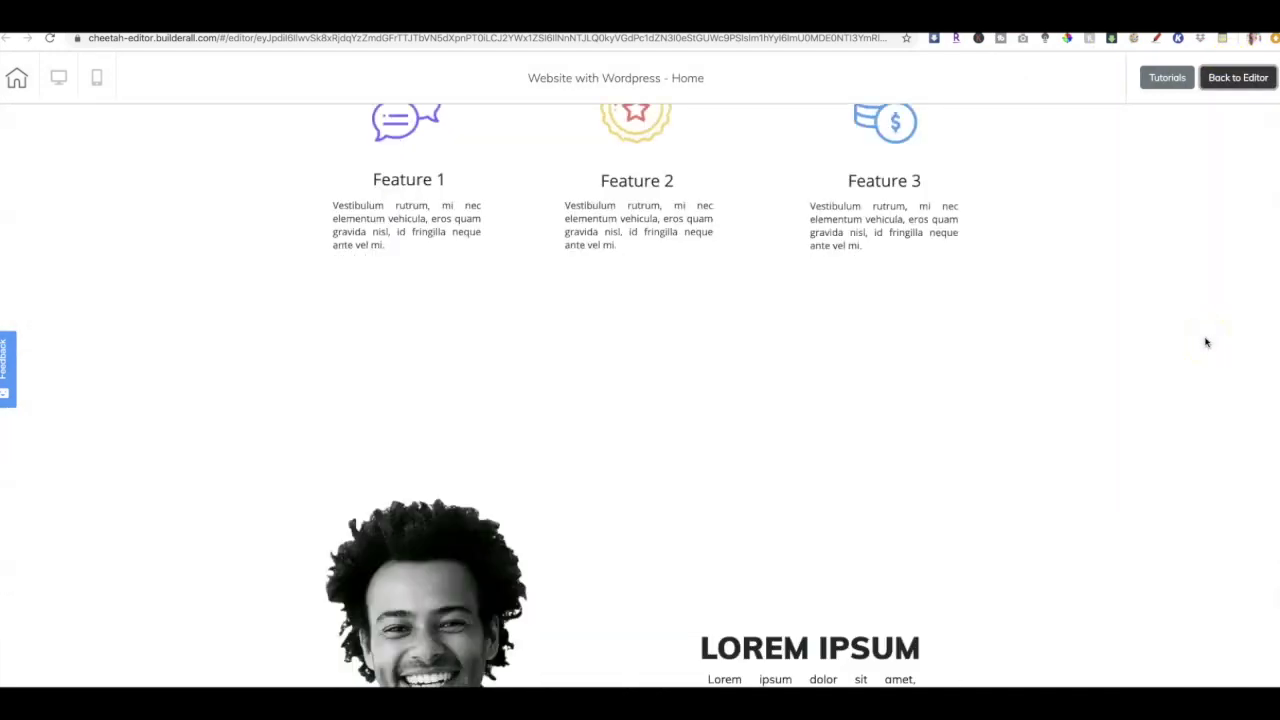
scroll(1206, 342, "up", 5)
scroll(1206, 342, "up", 10)
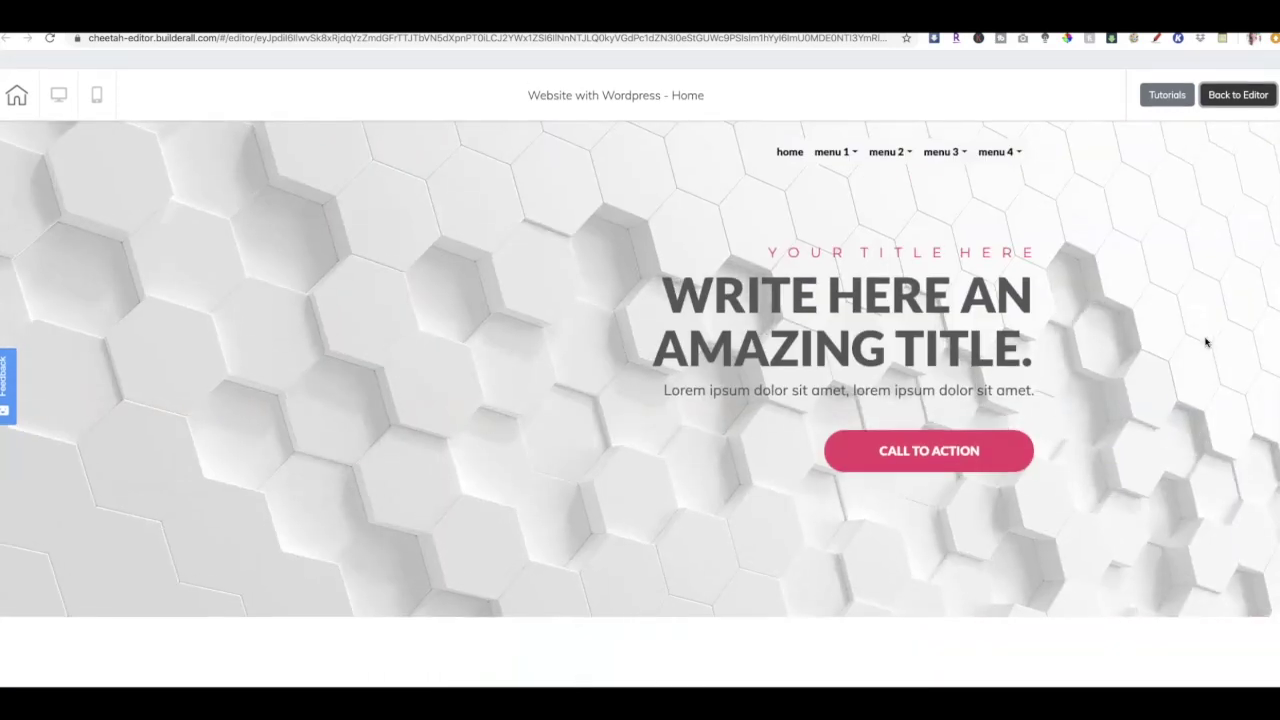
left_click(1251, 84)
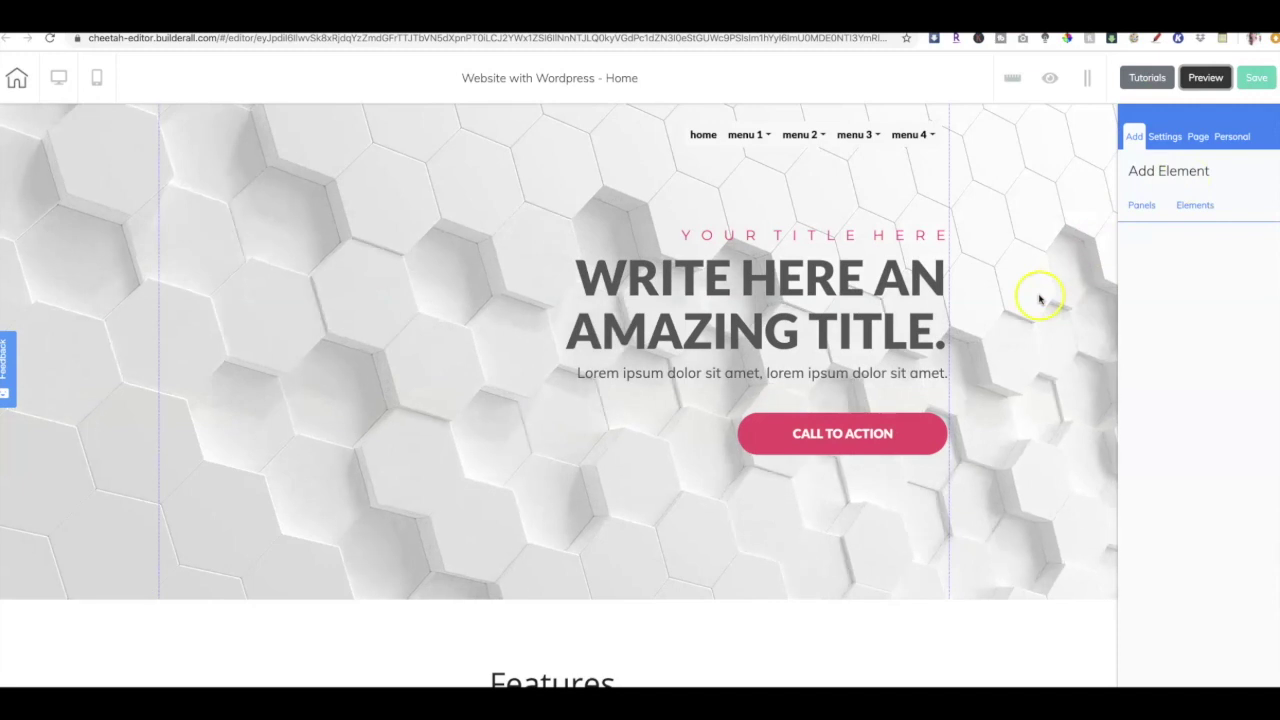
- Leave the Home page editor for the site's page overview
scroll(1023, 334, "down", 3)
scroll(1016, 364, "down", 5)
scroll(1017, 366, "up", 8)
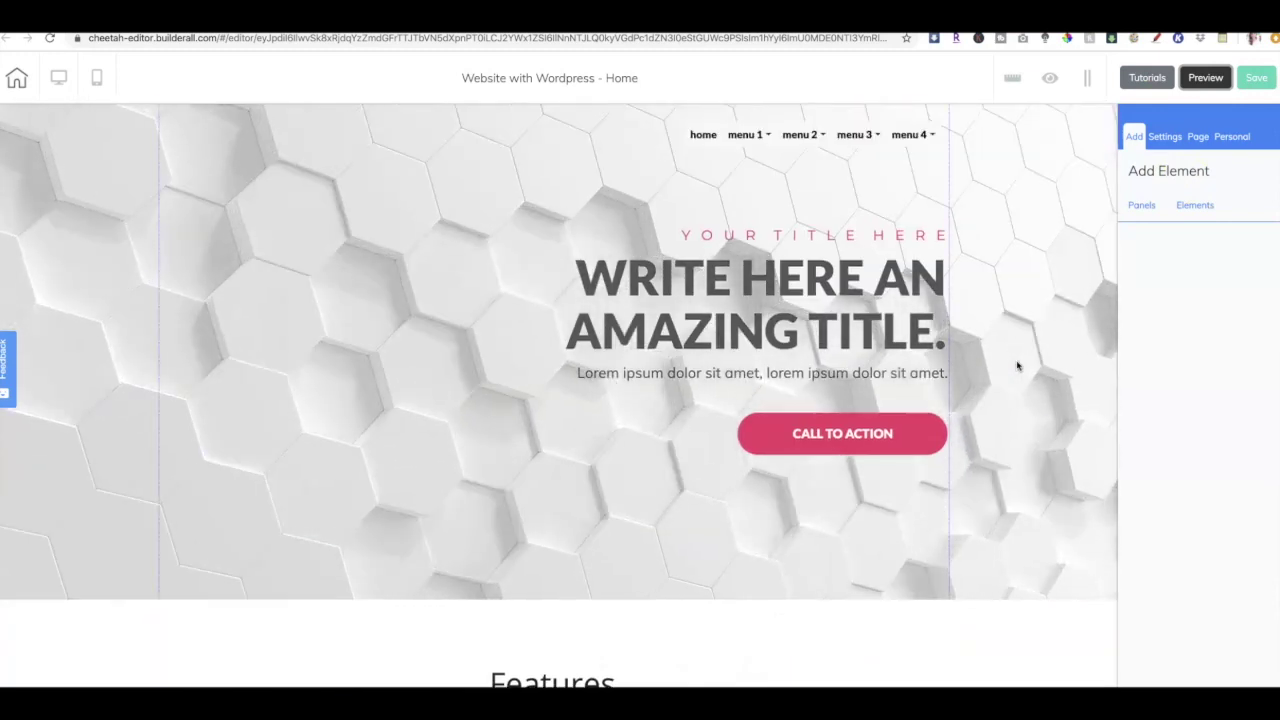
left_click(688, 142)
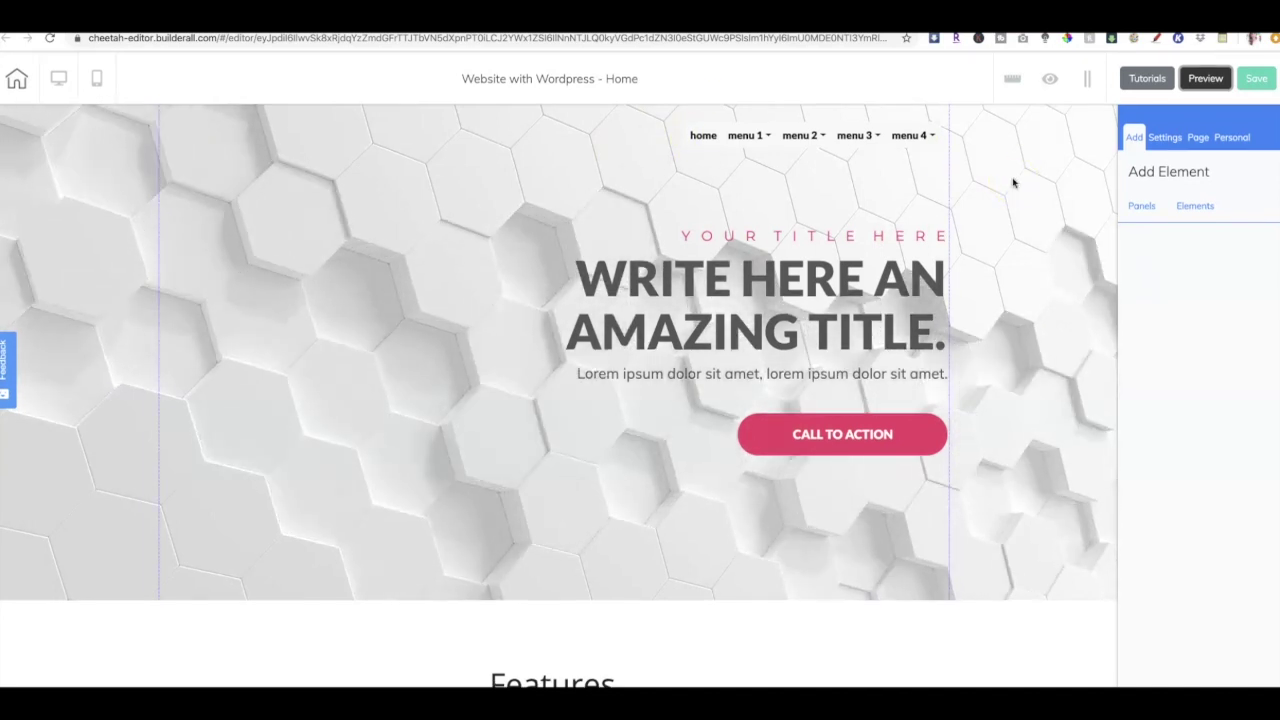
left_click(20, 80)
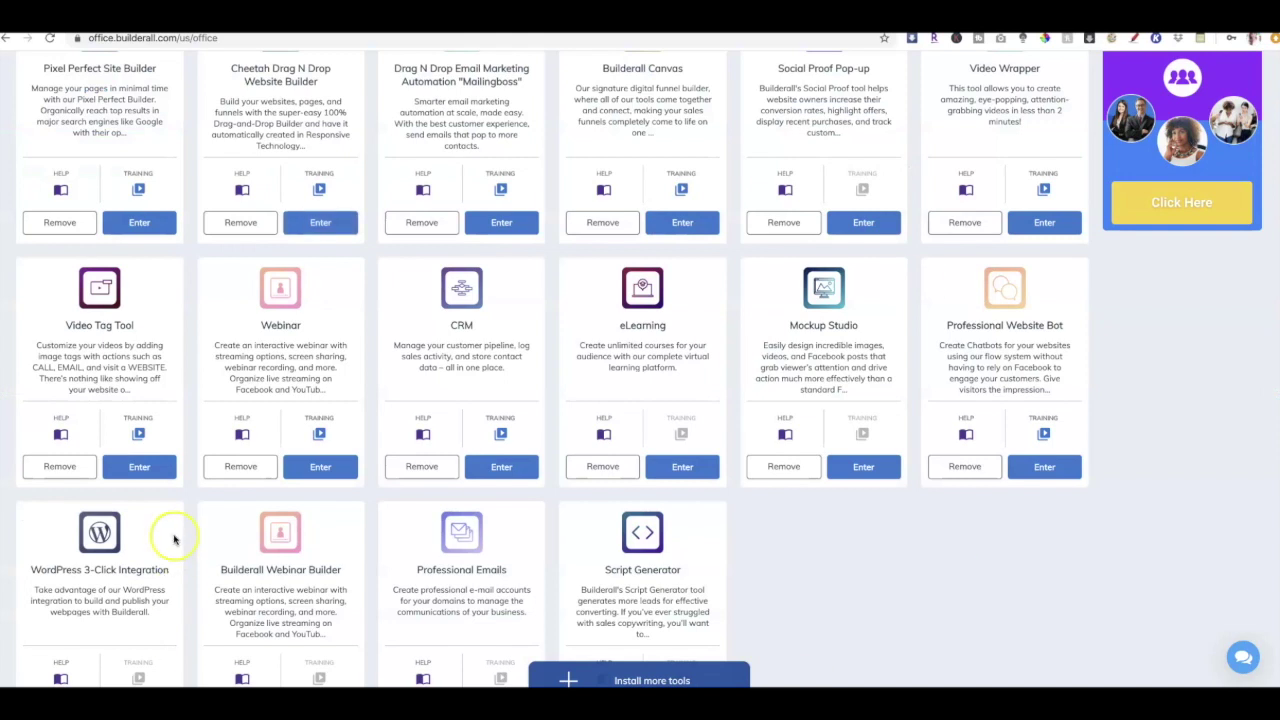
- In the Builderall office, search the list of installable tools for "wordp", and return to the office dashboard
scroll(173, 540, "down", 3)
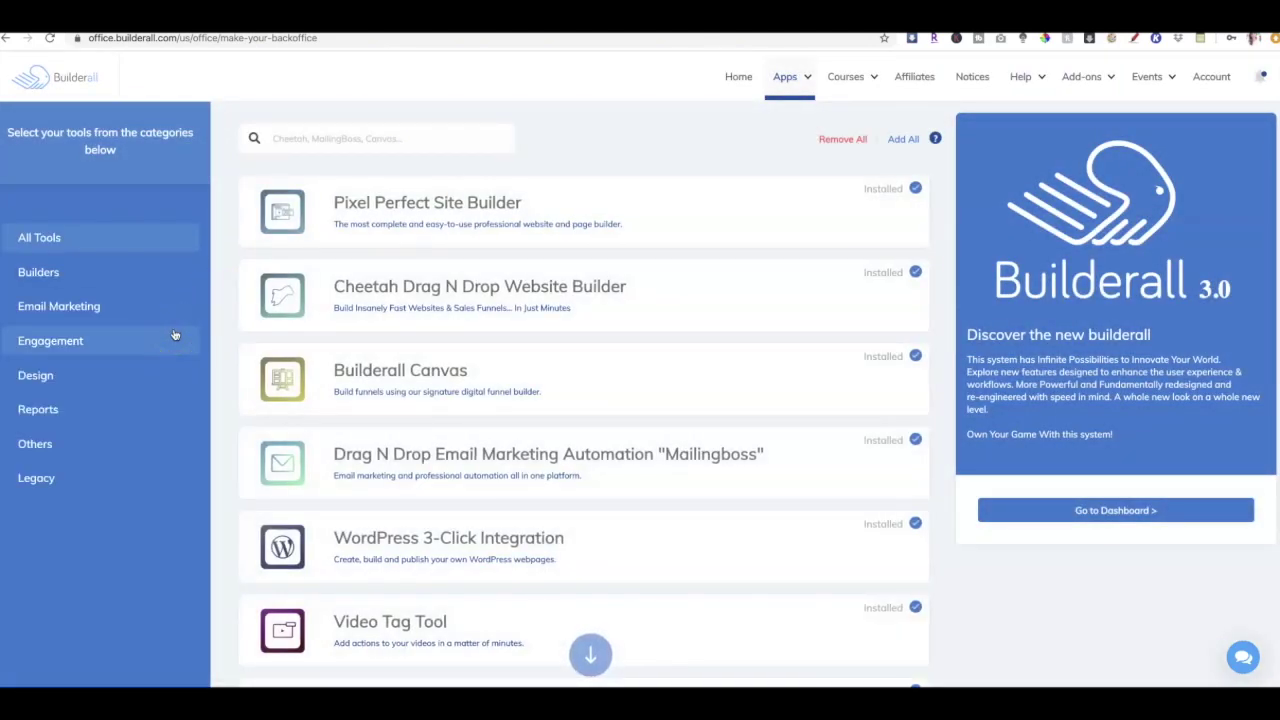
left_click(403, 141)
type("wordp")
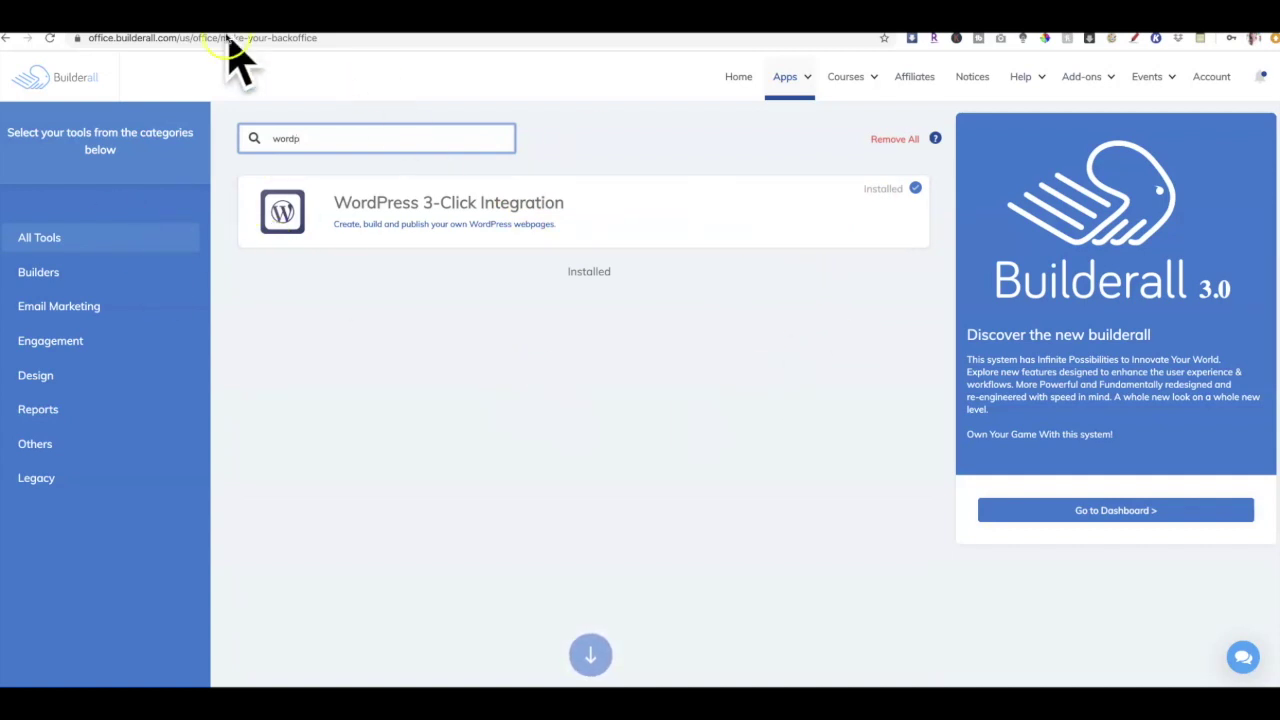
left_click(5, 39)
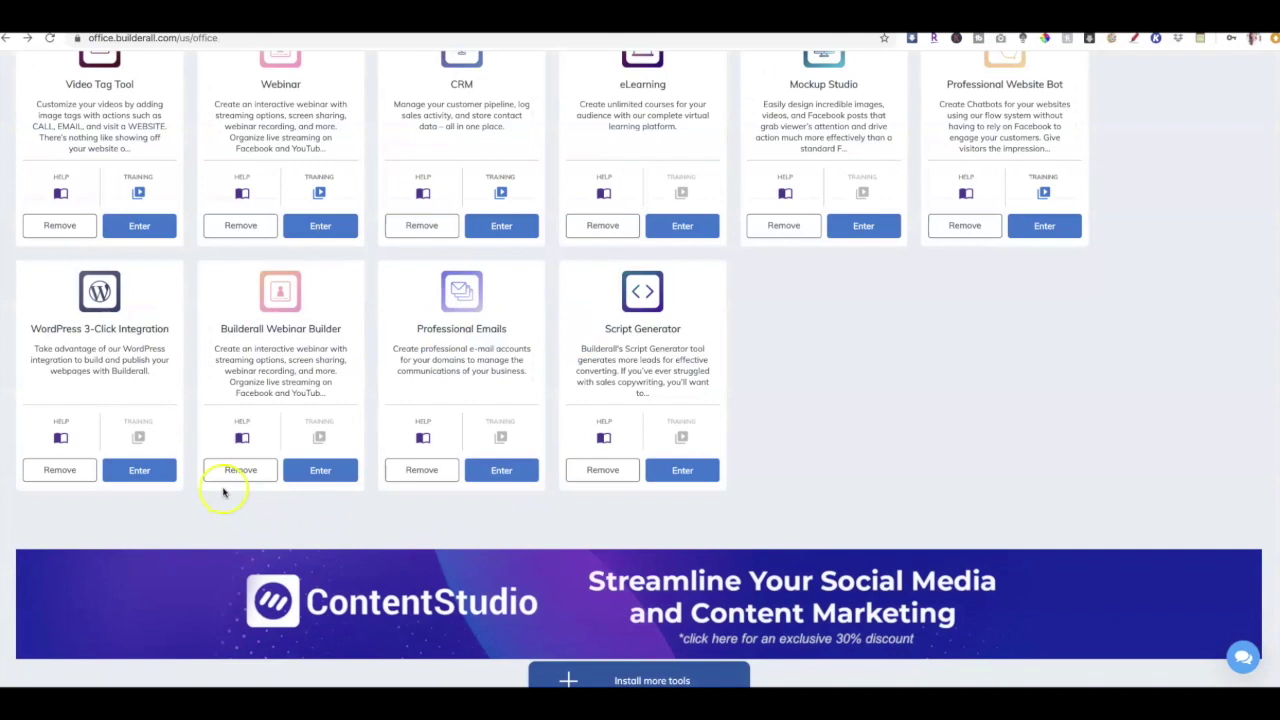
- Open the WordPress 3-Click Integration tool and start creating a new website
left_click(145, 472)
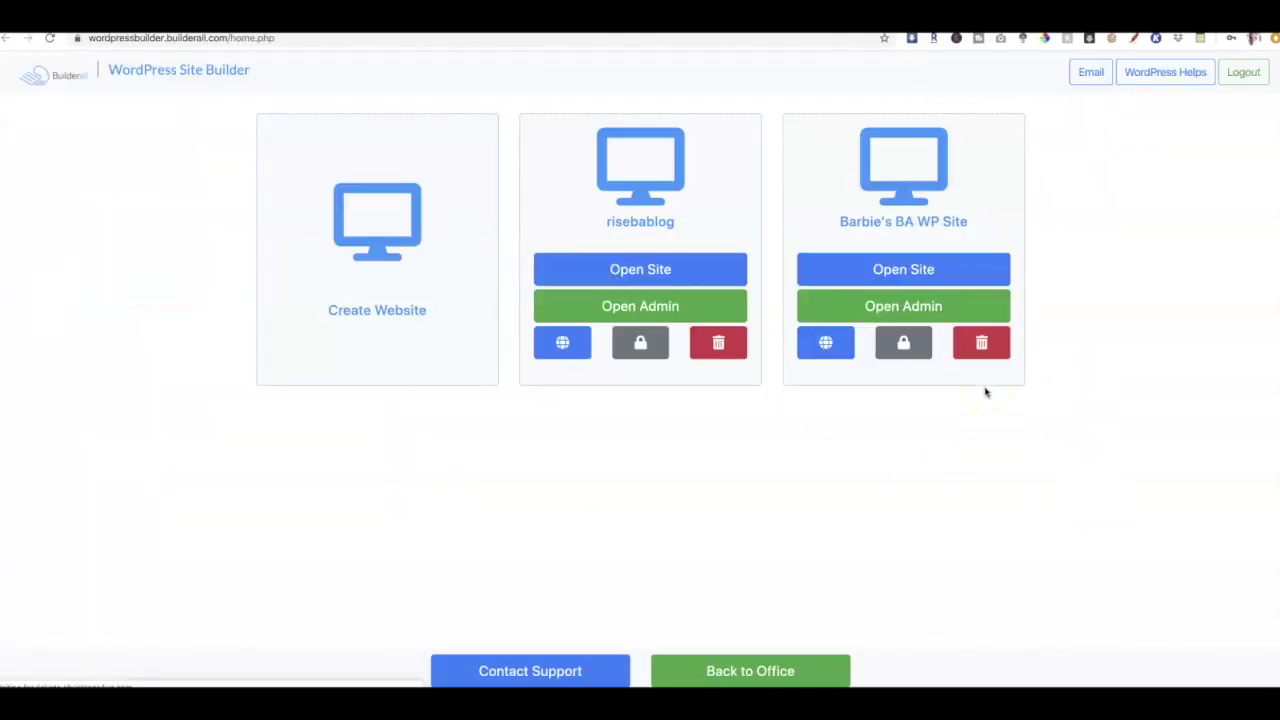
left_click(376, 253)
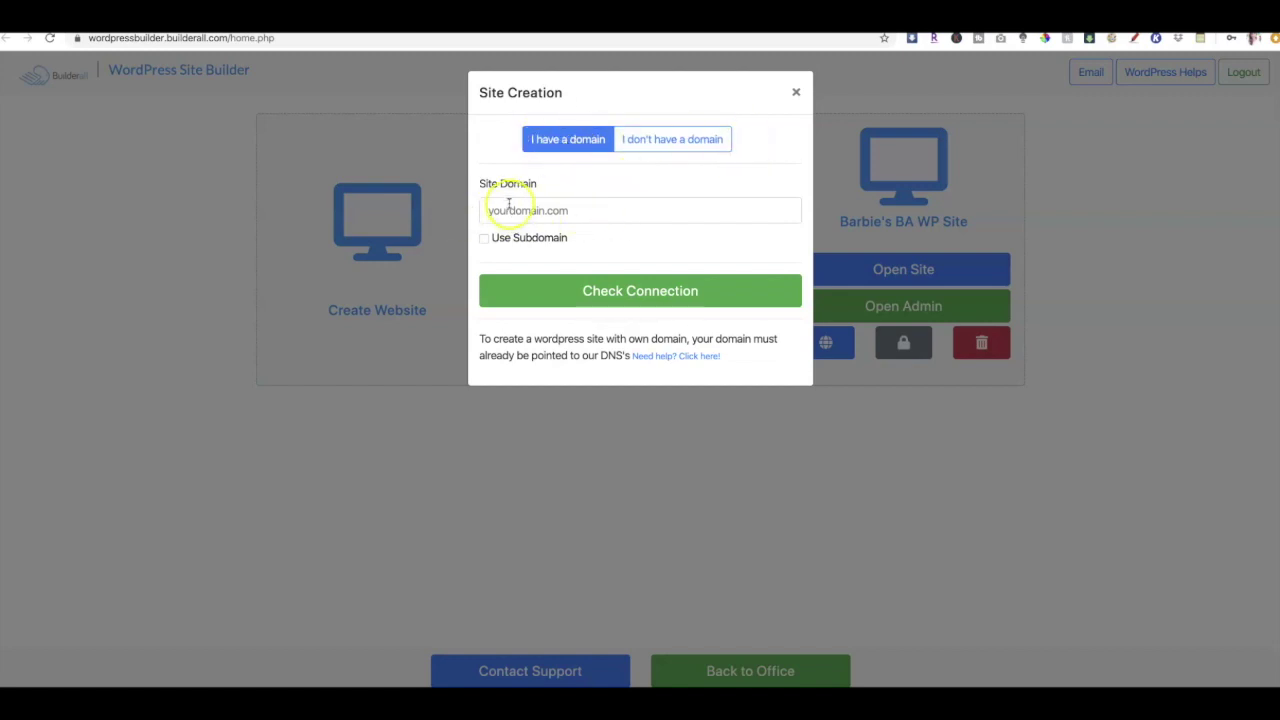
- Choose to create the site without an own domain and check availability of a builderallwp.com subdomain made of "wptest" plus the owner's first name
left_click(684, 147)
left_click(607, 209)
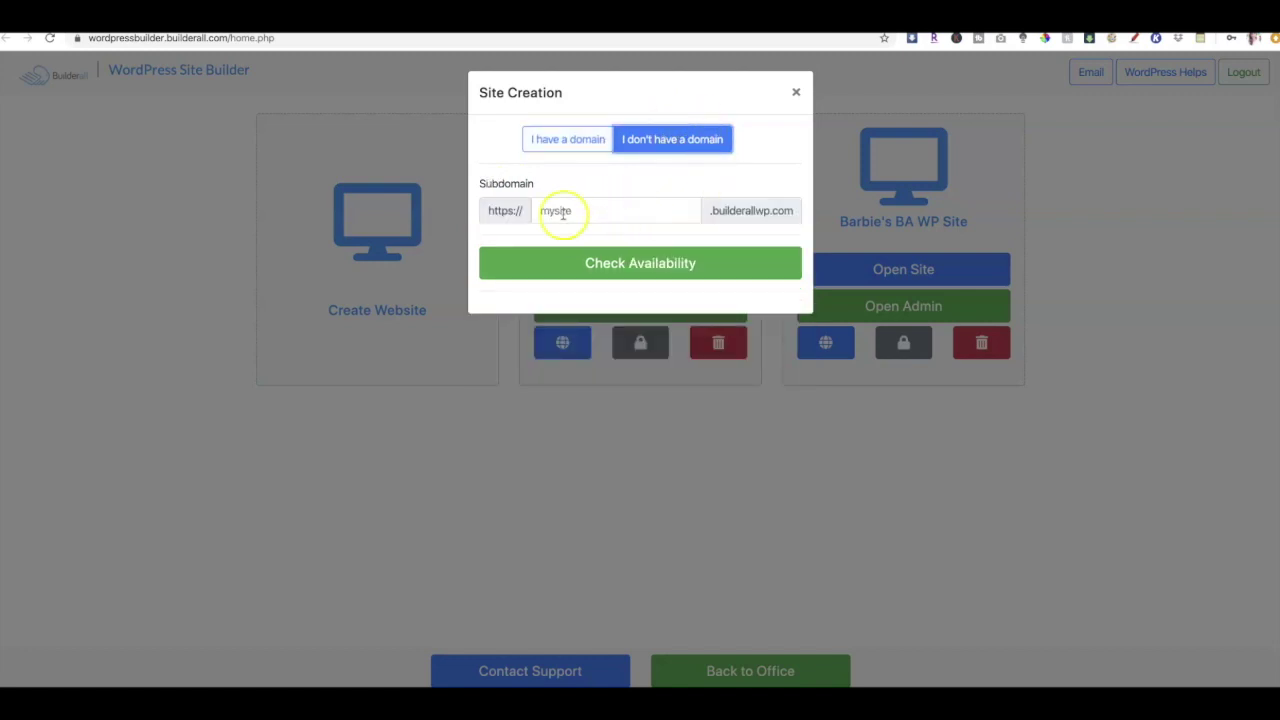
left_click(533, 210)
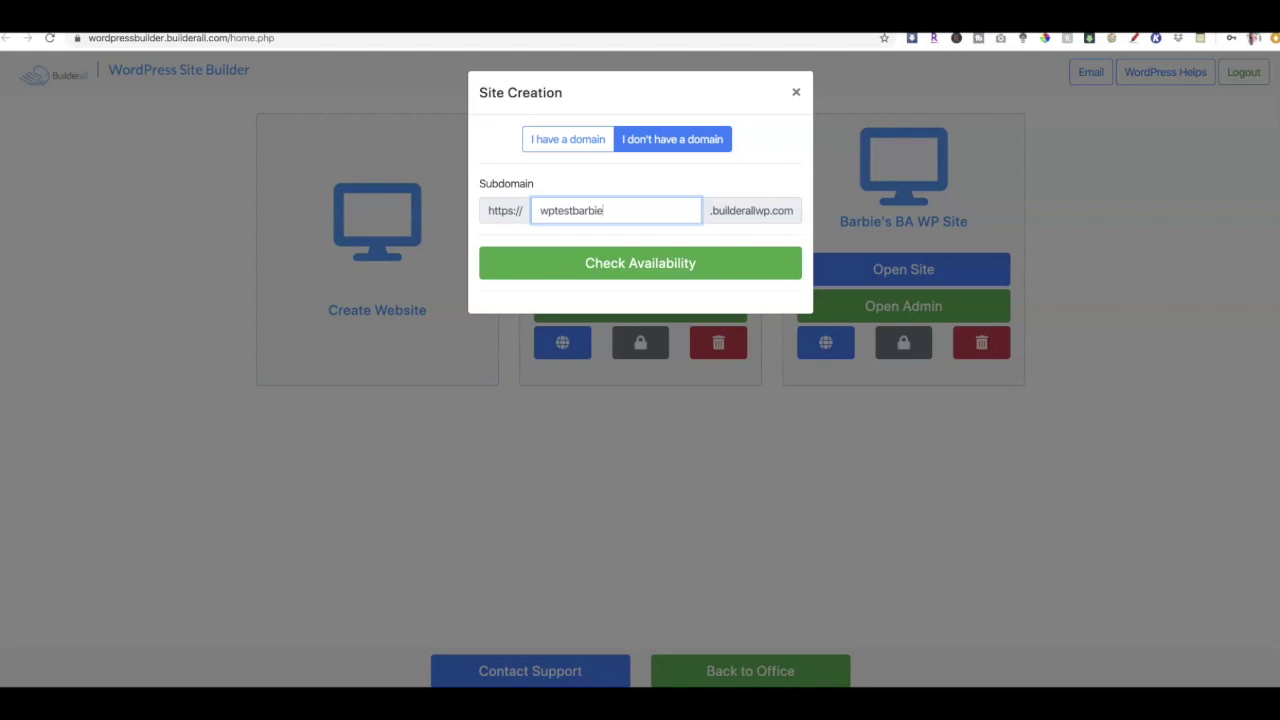
left_click(600, 263)
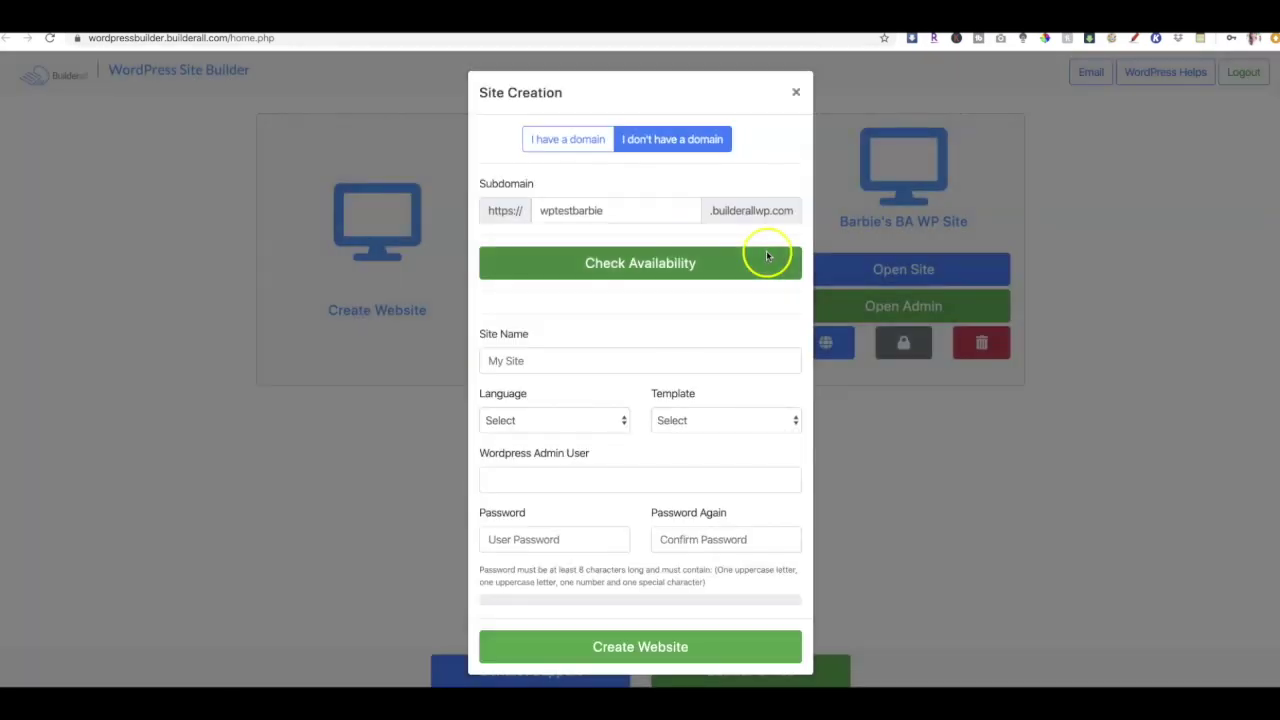
- Name the site with the owner's first name followed by "WP Test Site", and set the language to English and the template to Default
left_click(545, 360)
type("Barbie's WP Test Site")
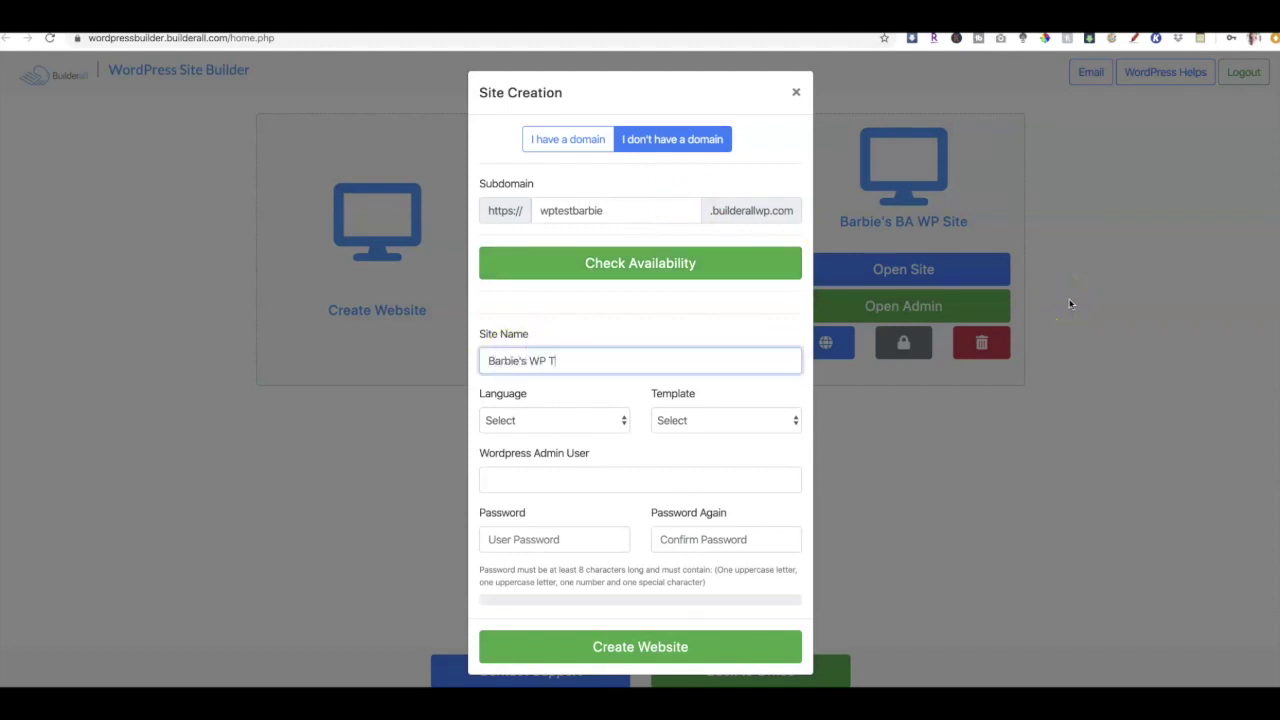
left_click(551, 419)
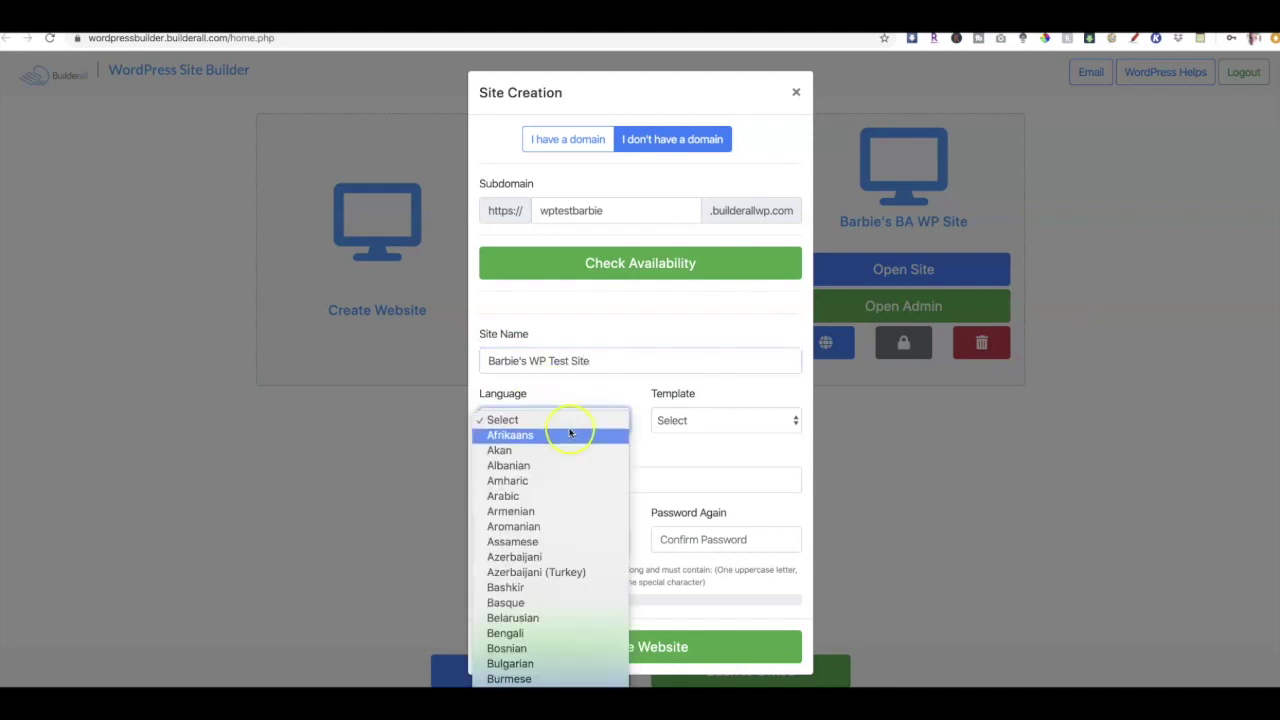
scroll(566, 429, "down", 5)
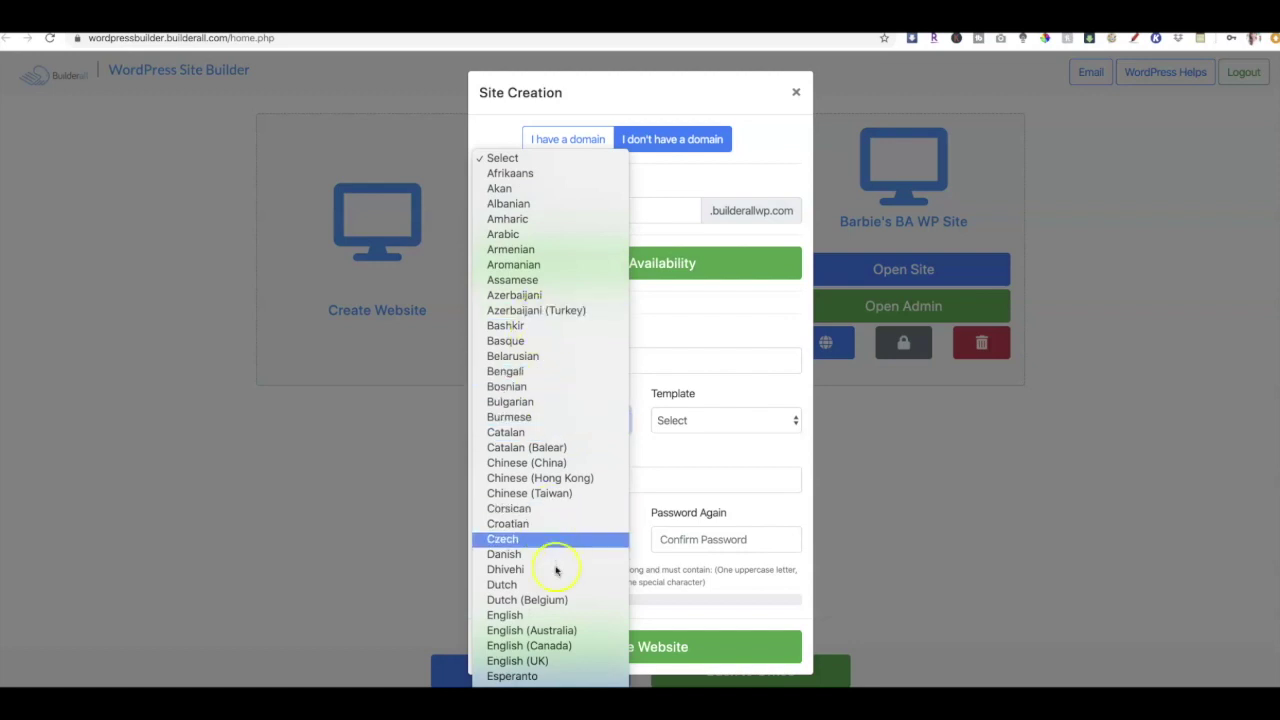
left_click(520, 613)
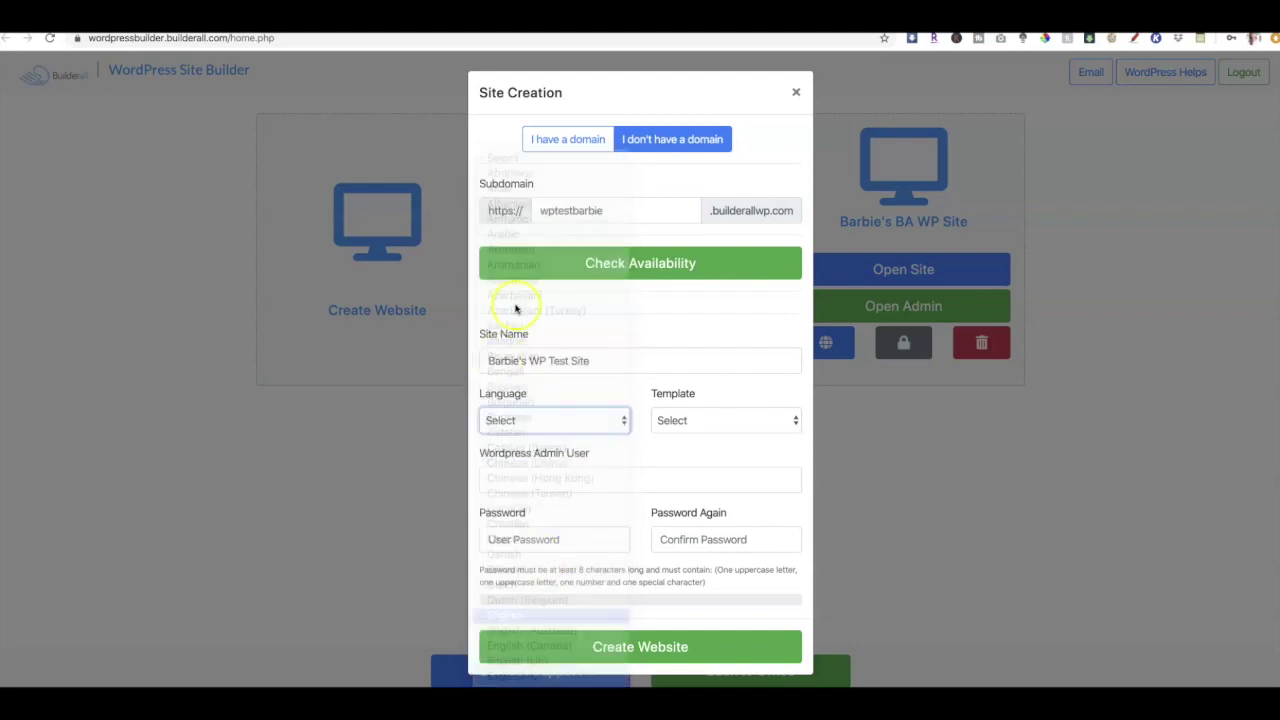
left_click(723, 420)
left_click(714, 435)
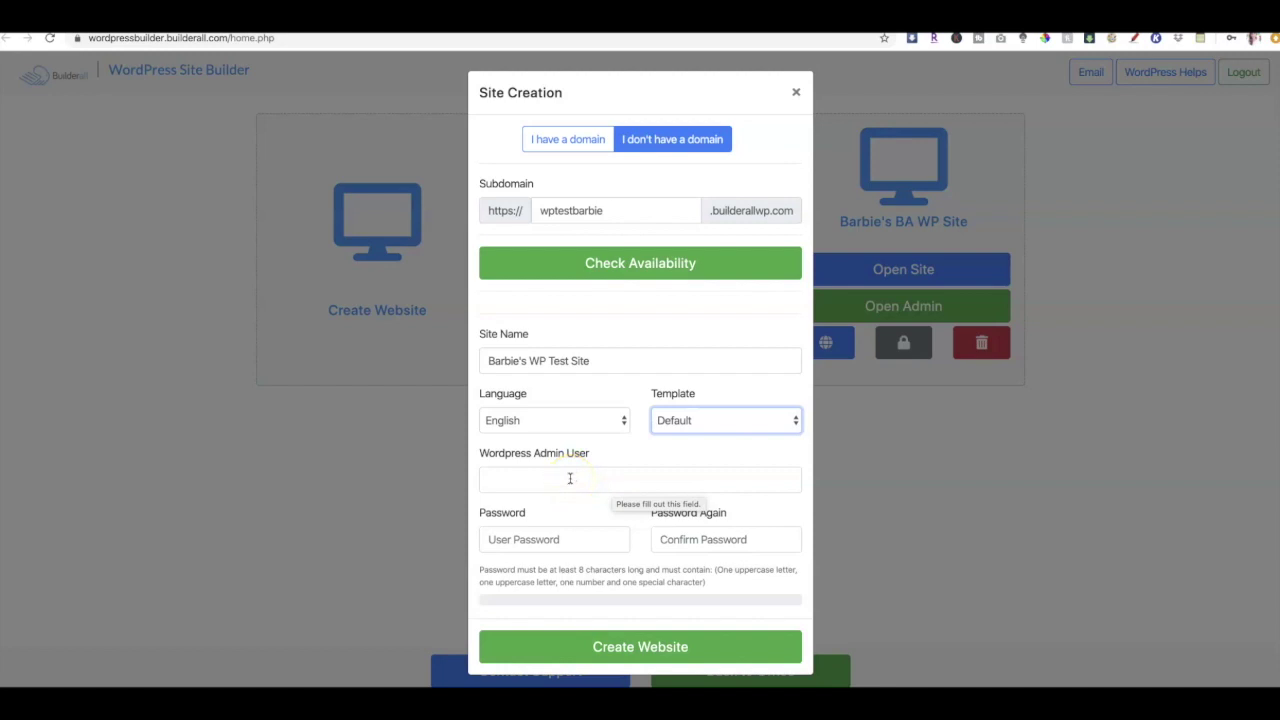
- Fill in the WordPress admin username, and enter the account password in both the Password and Password Again fields
left_click(601, 479)
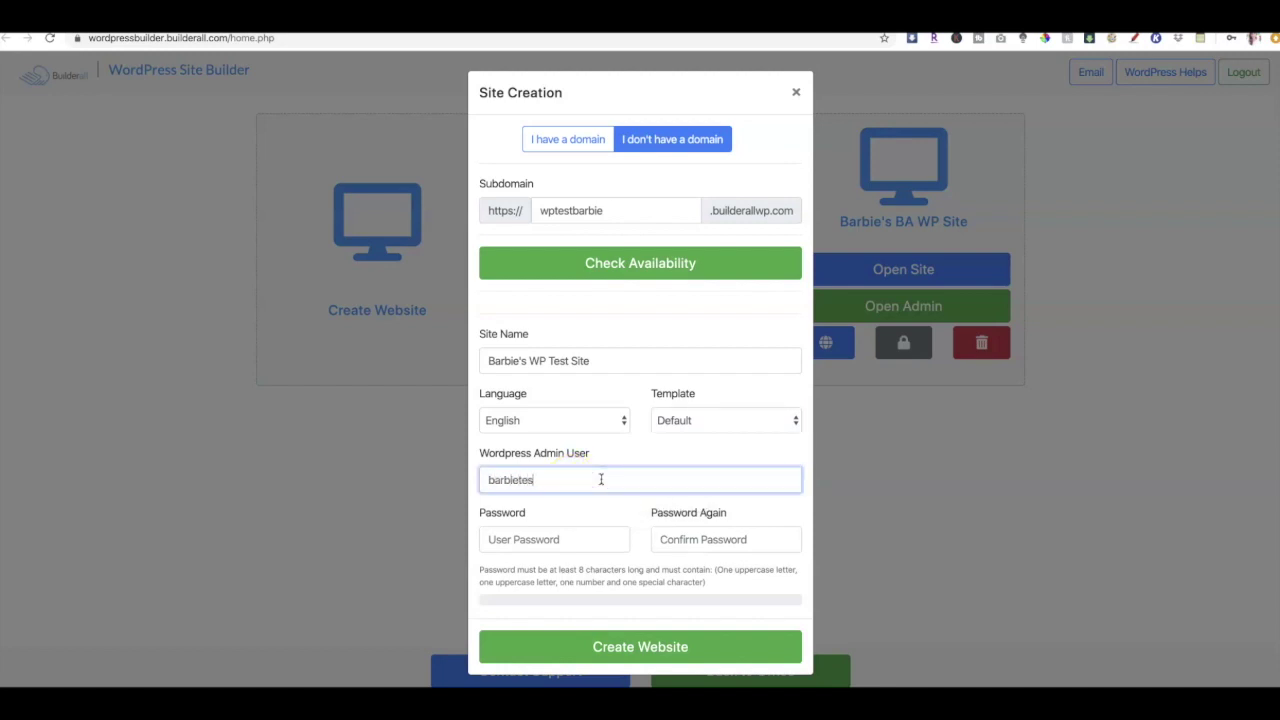
left_click(592, 540)
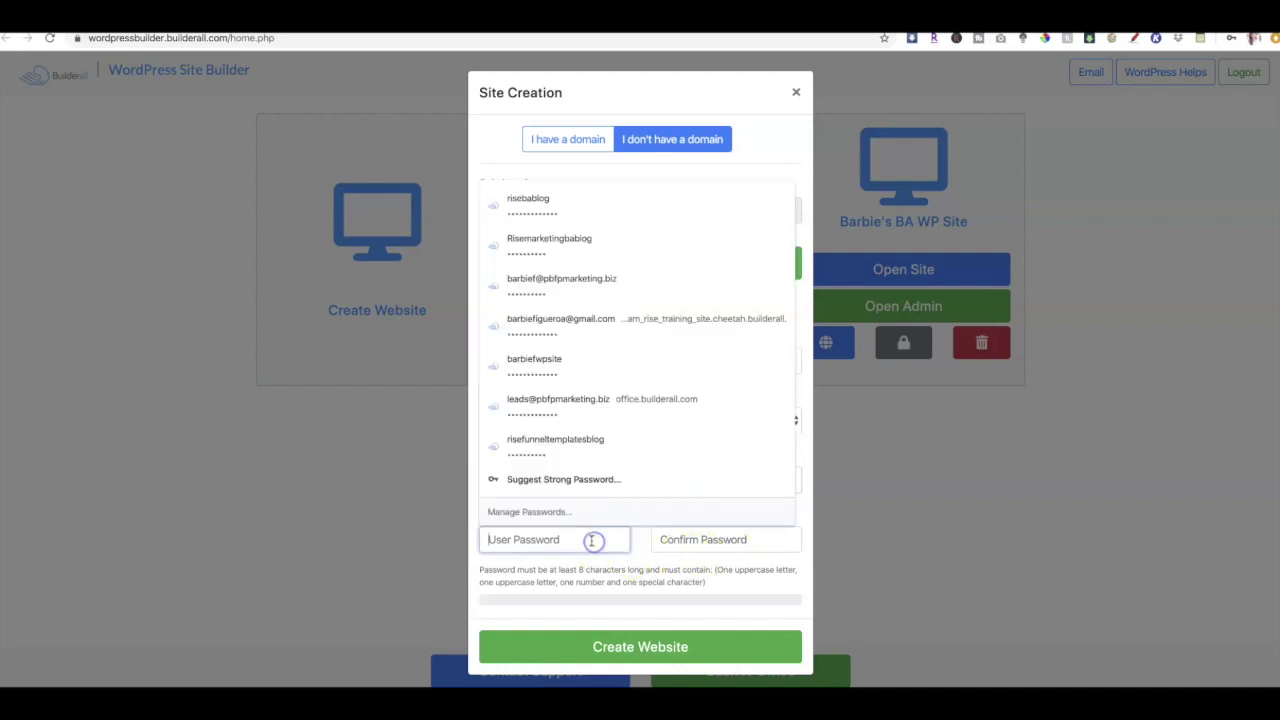
type("••••••••")
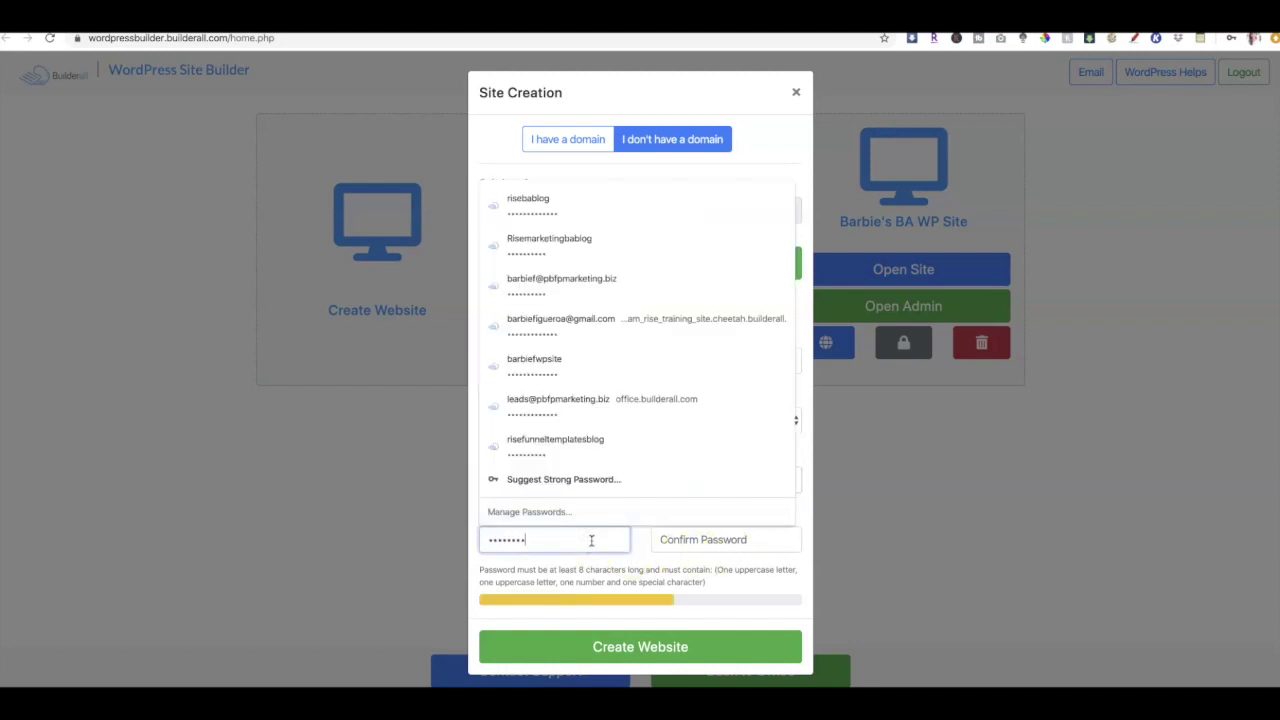
type("••")
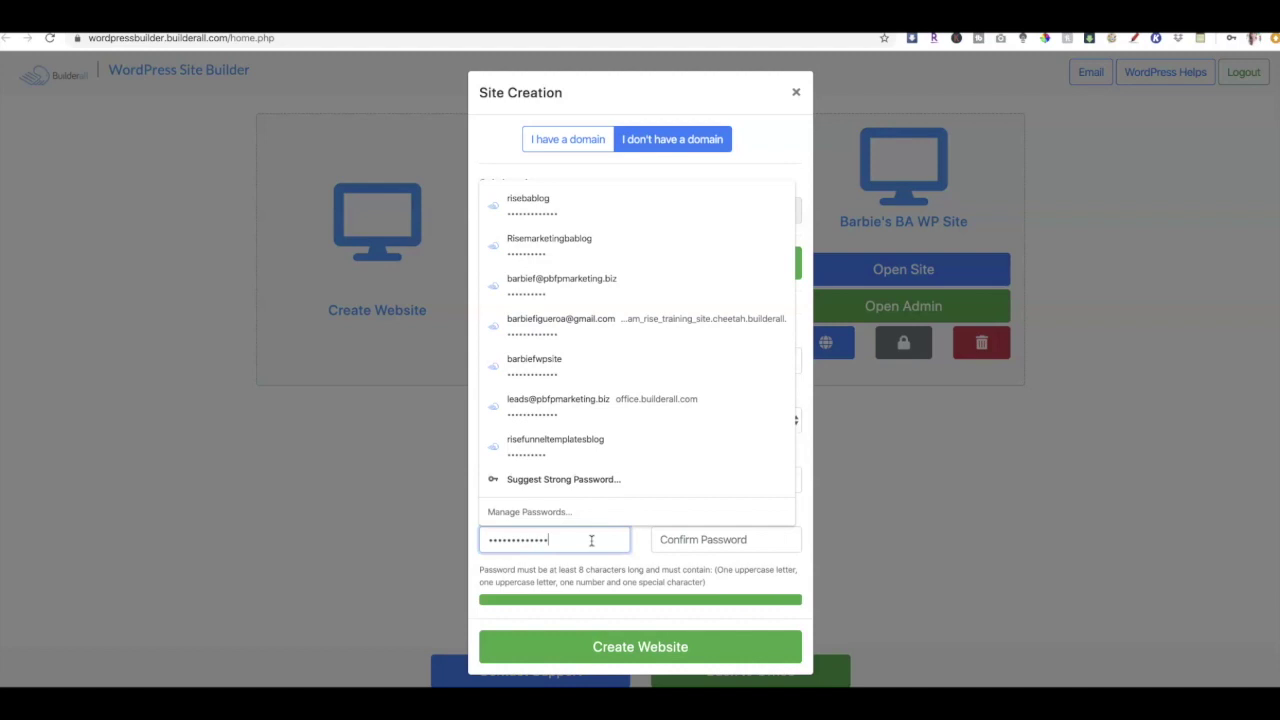
key("Tab")
type("•")
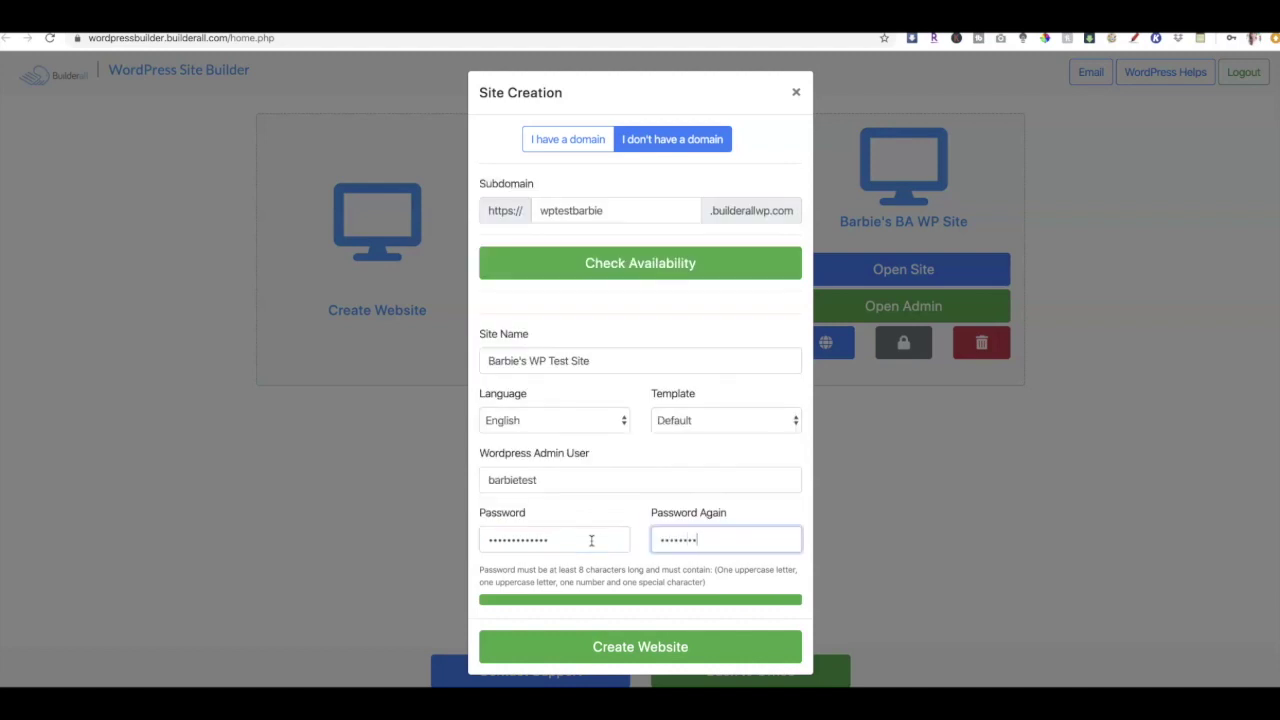
type("••••••••••••")
left_click(625, 515)
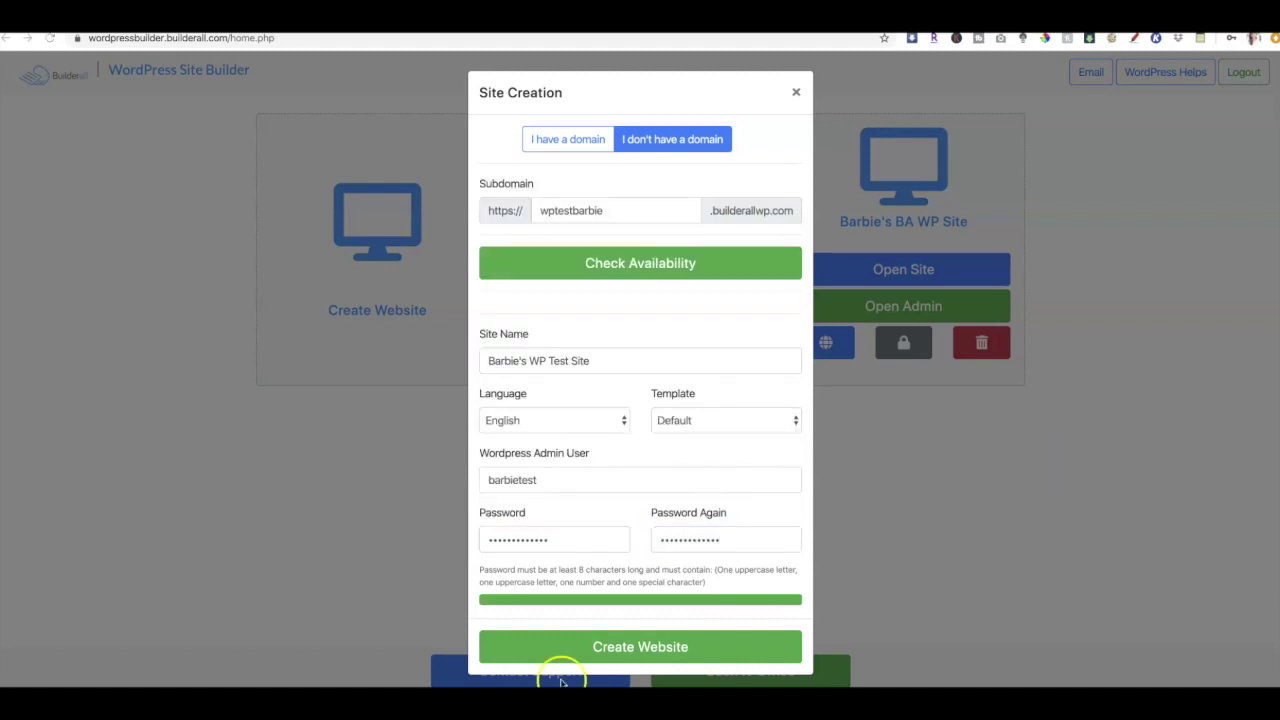
- Create the WordPress website and decline to save its password in the browser
scroll(635, 525, "down", 1)
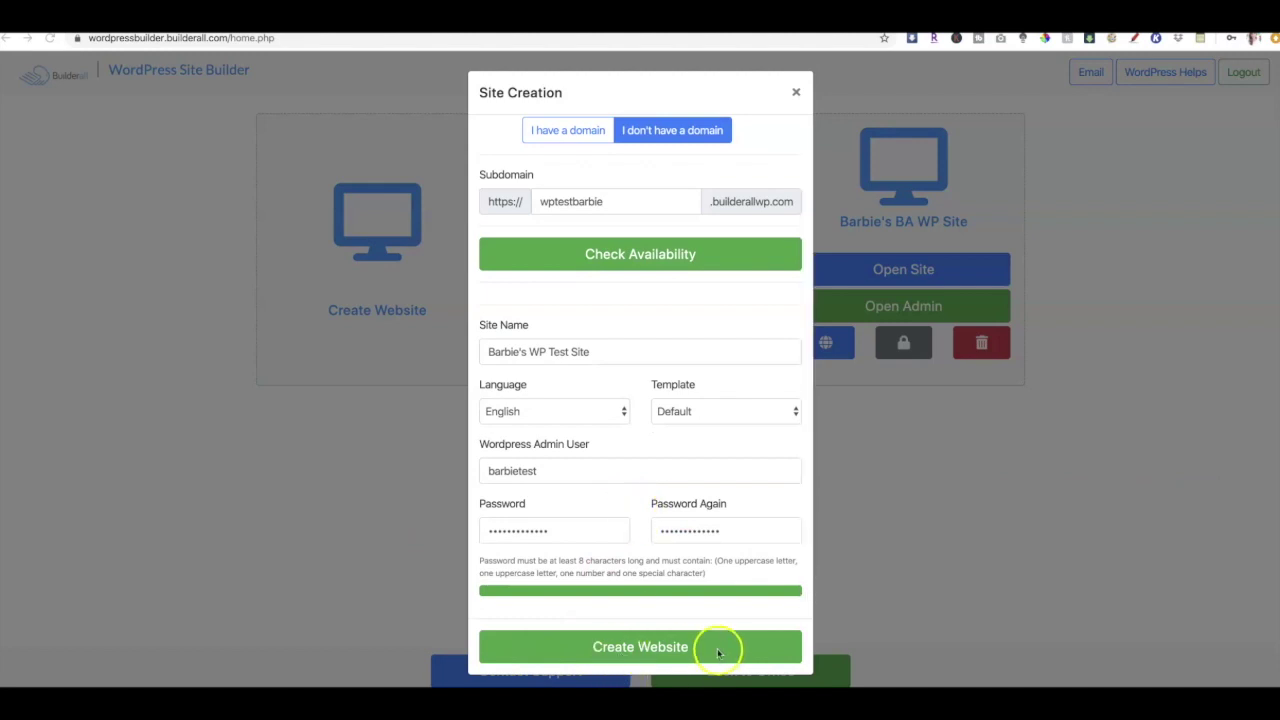
left_click(686, 648)
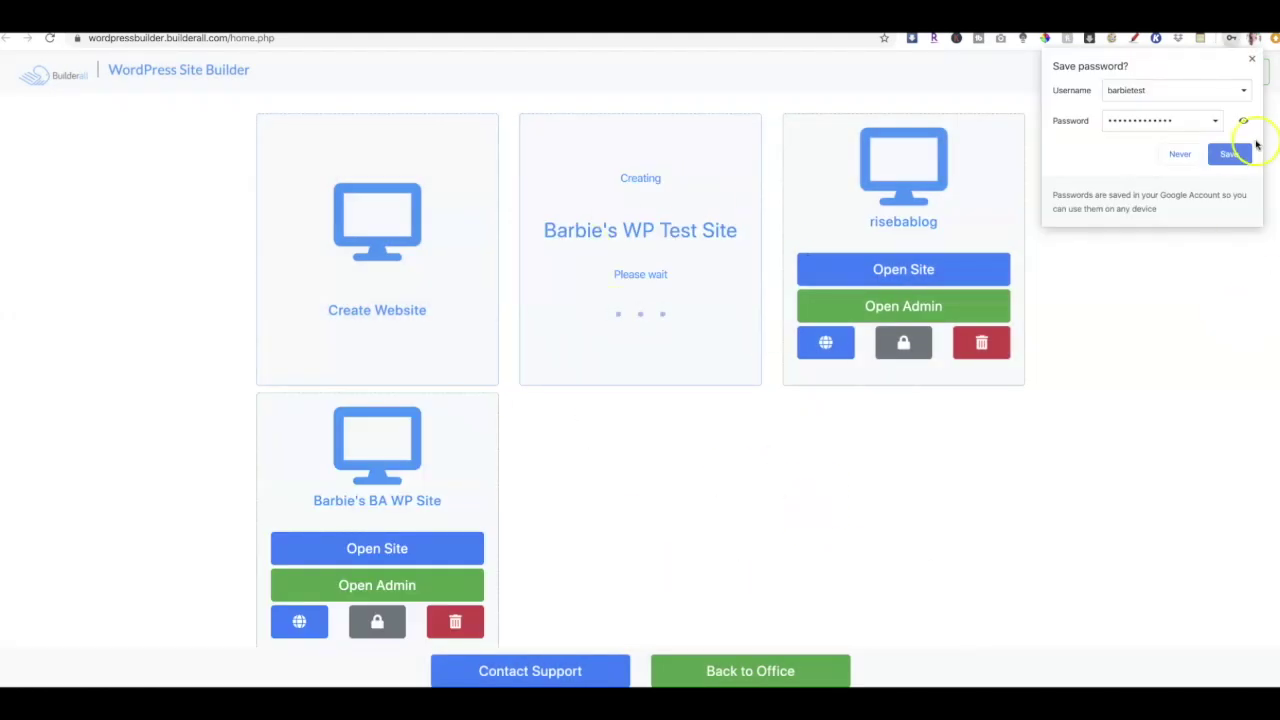
left_click(1183, 155)
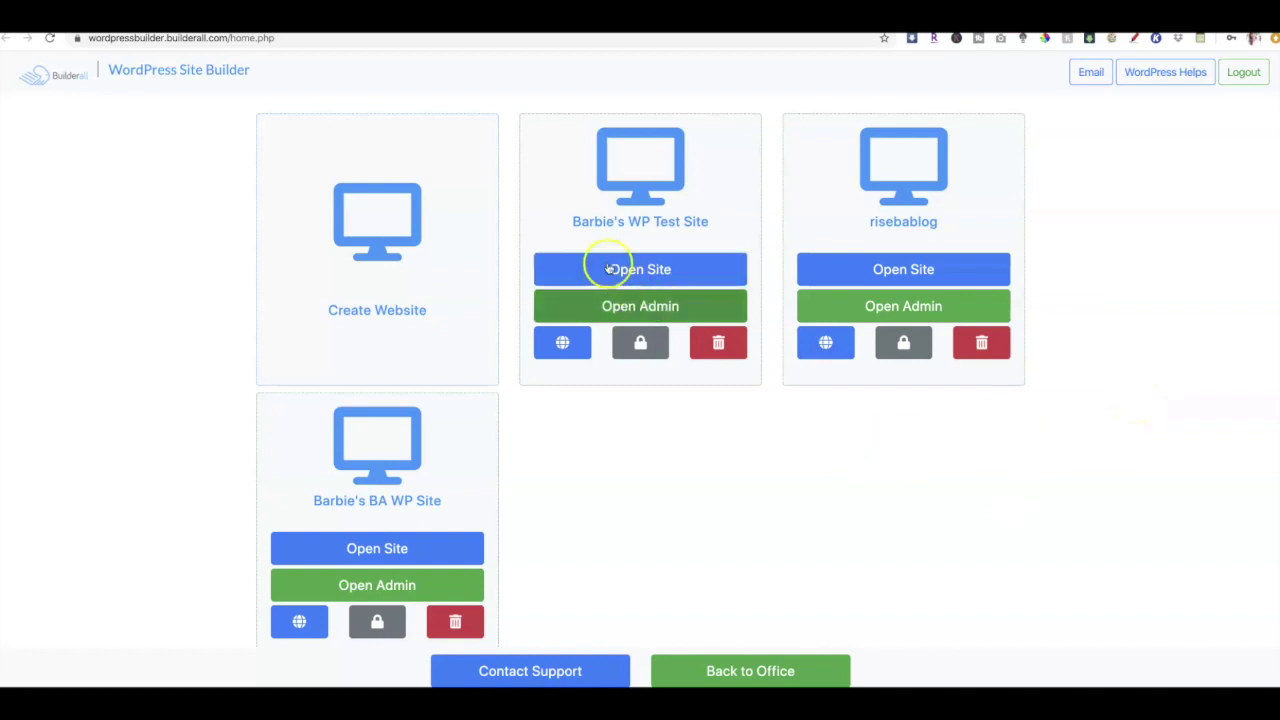
- Open the newly created WordPress test site, copy its web address, and look through its front page
left_click(638, 271)
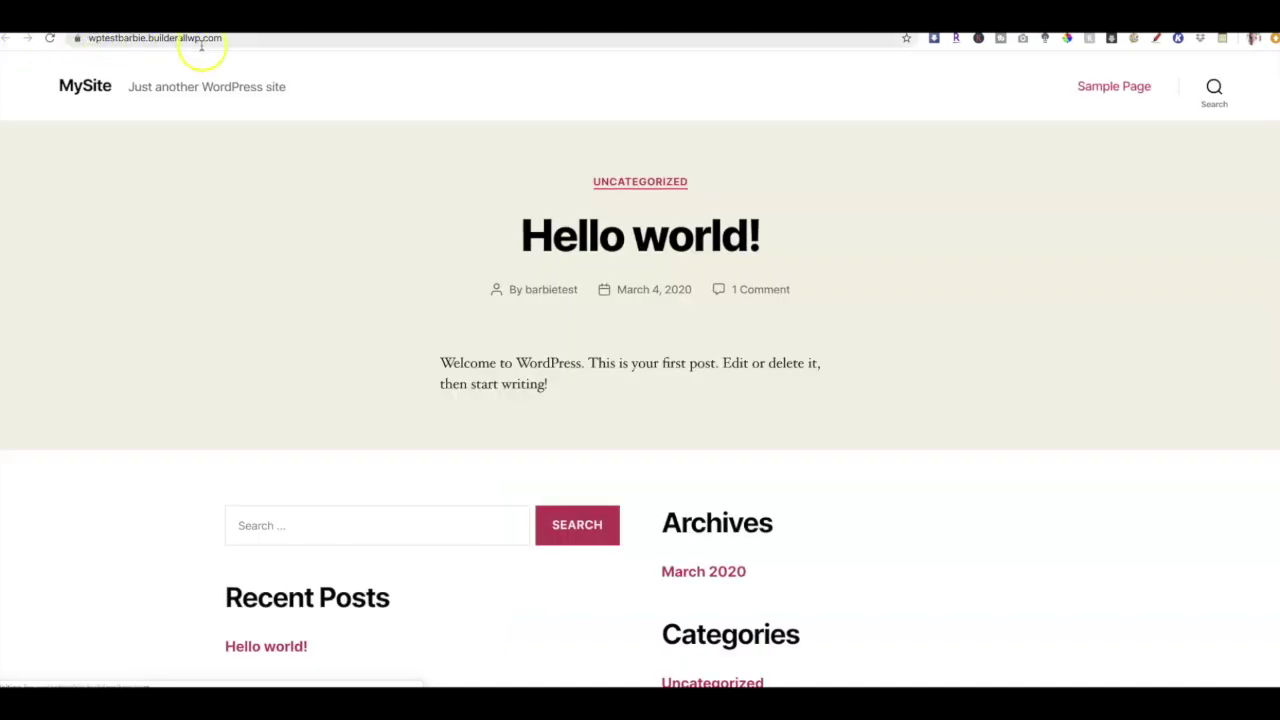
left_click_drag(243, 43, 82, 39)
key("ctrl+c")
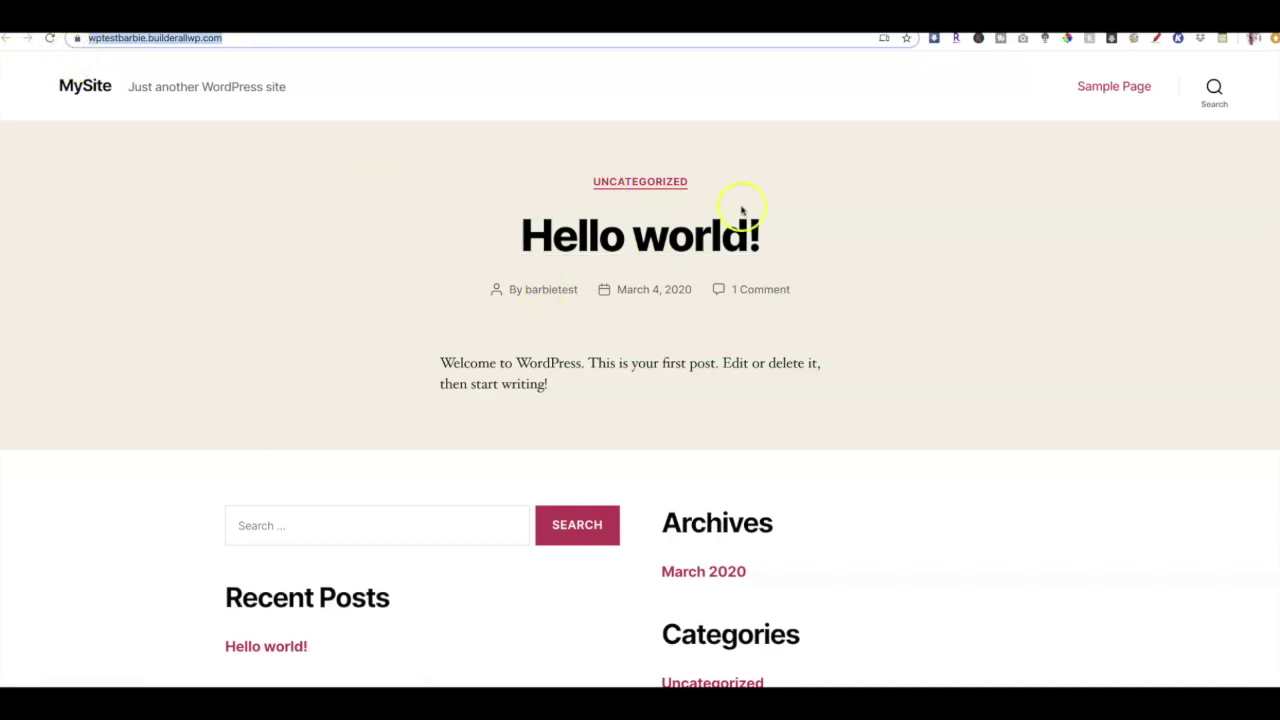
scroll(922, 228, "down", 3)
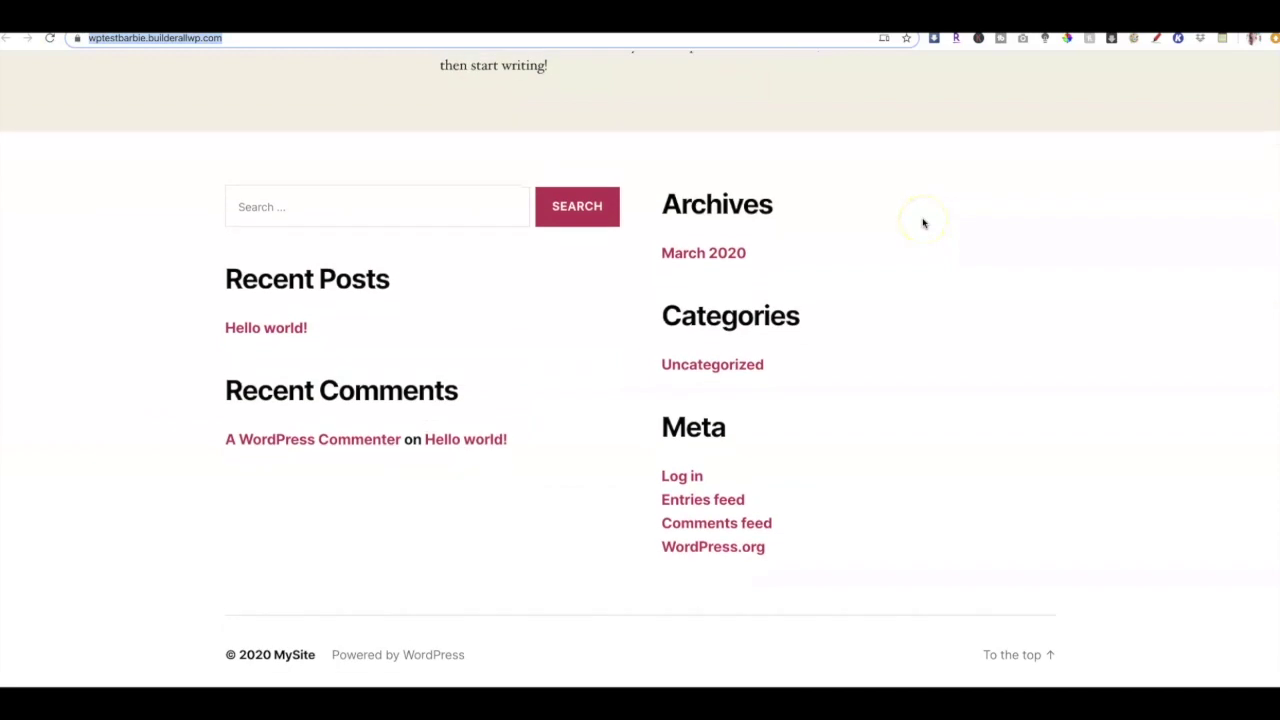
scroll(923, 220, "up", 3)
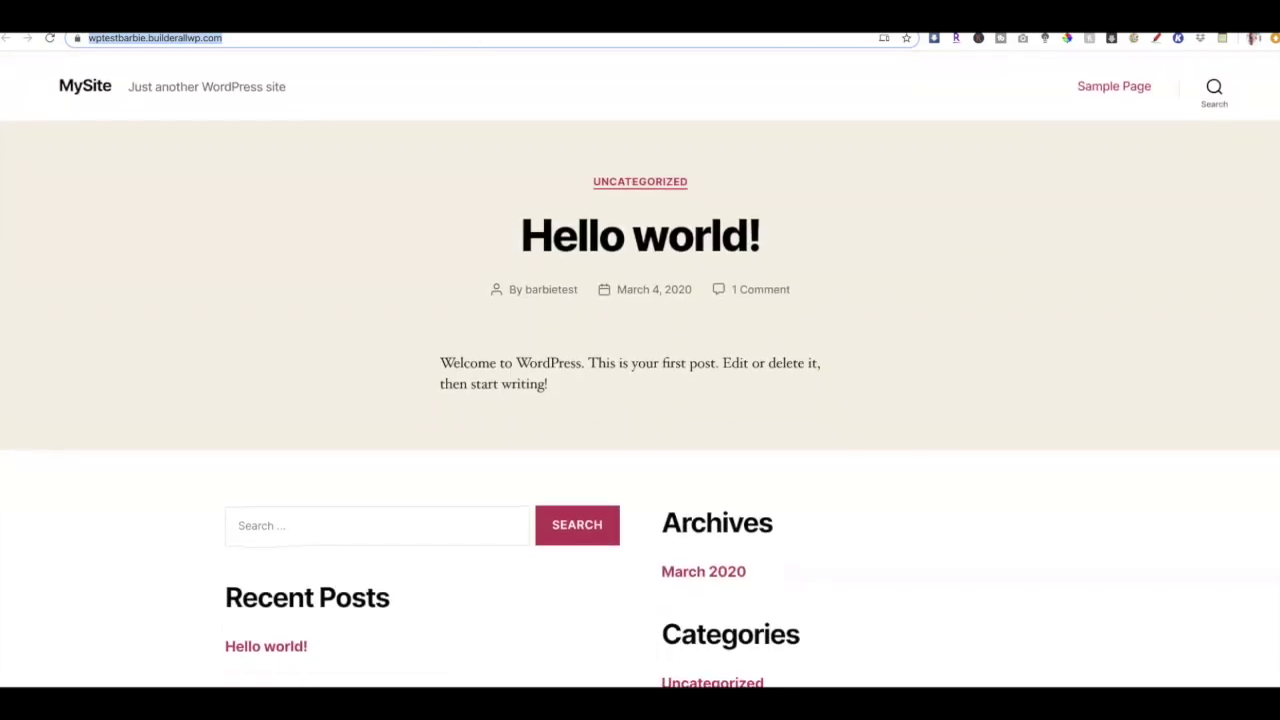
- Switch to the Cheetah site, edit its Home page, and delete menu 3 and menu 4 from the navigation menu's items
key("ctrl+Tab")
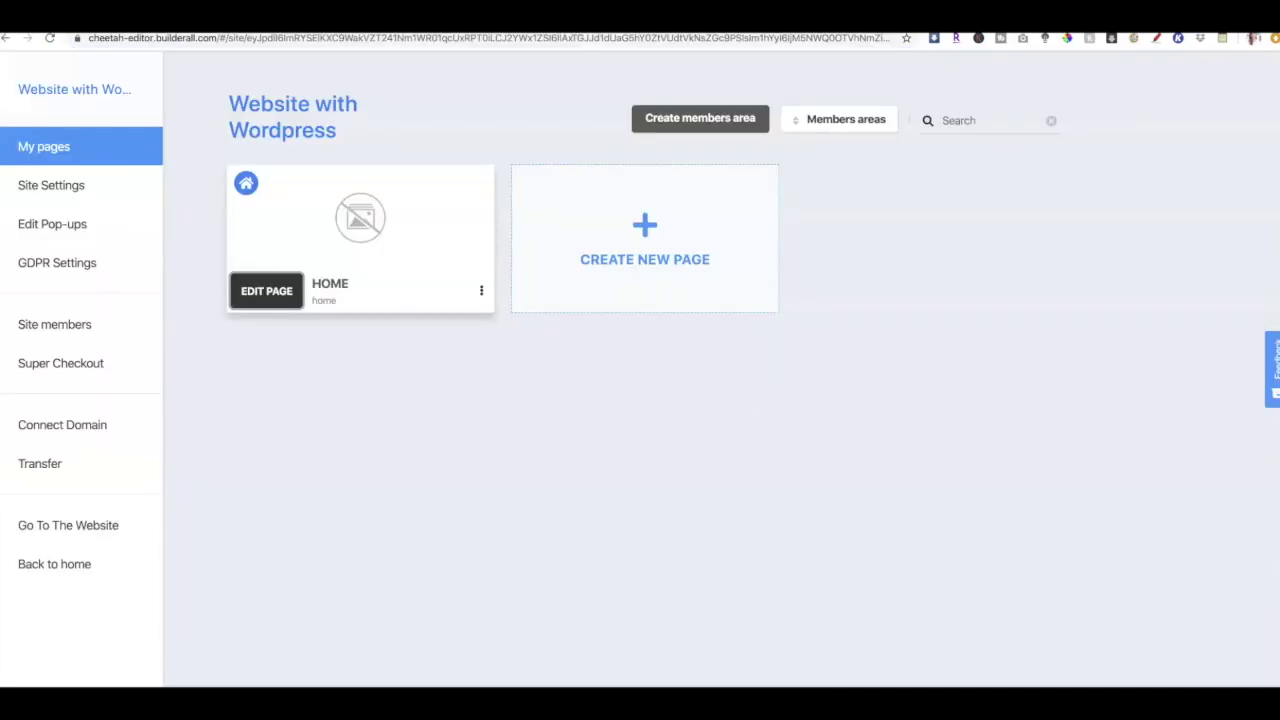
left_click(265, 292)
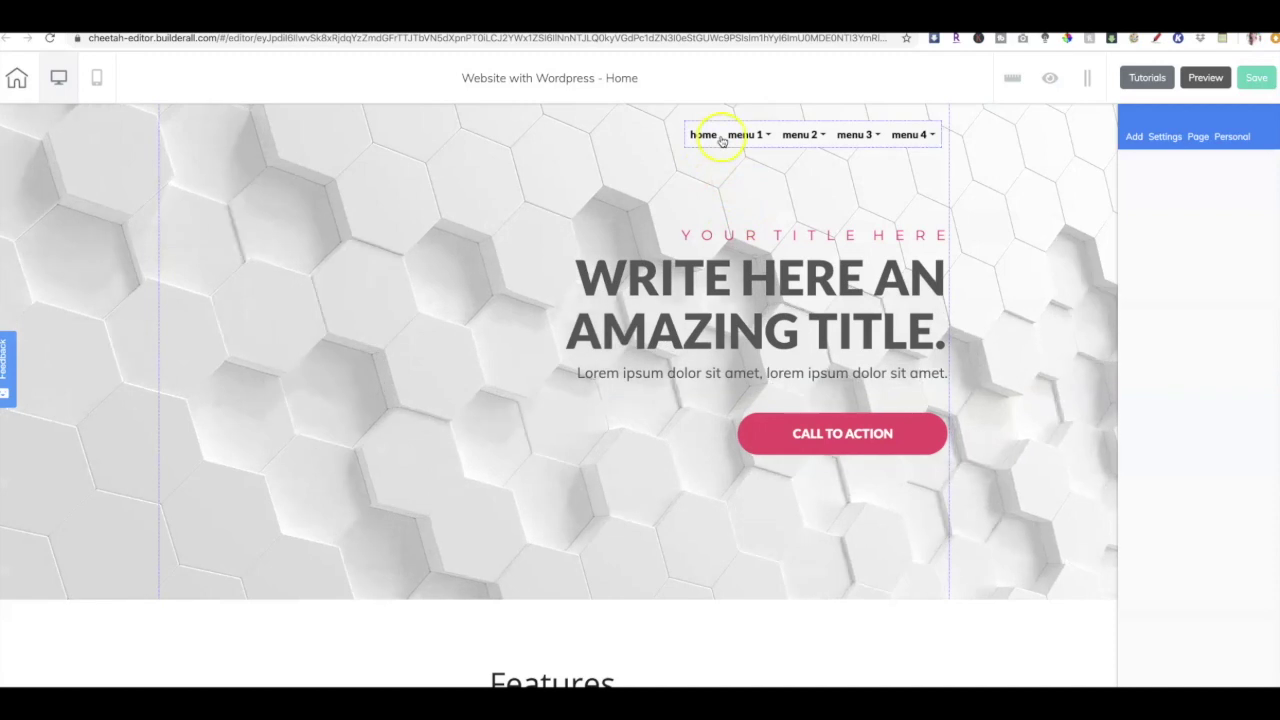
left_click(722, 137)
left_click(722, 137)
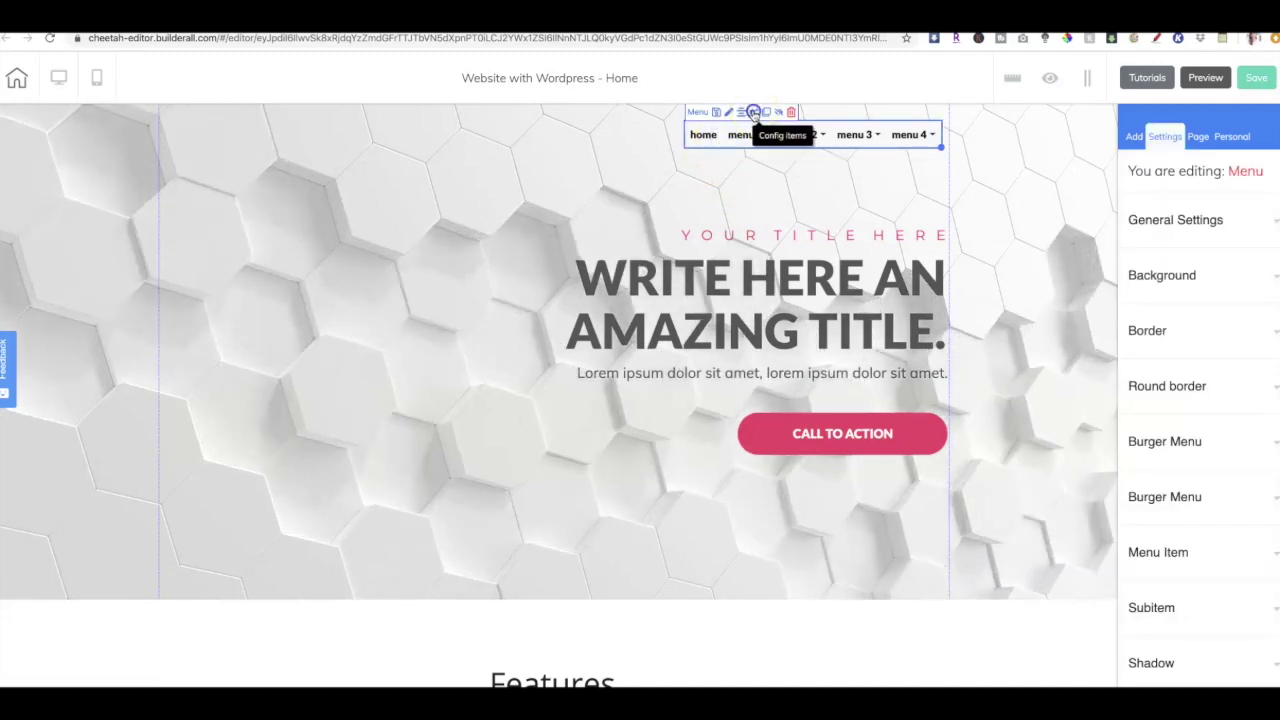
left_click(754, 112)
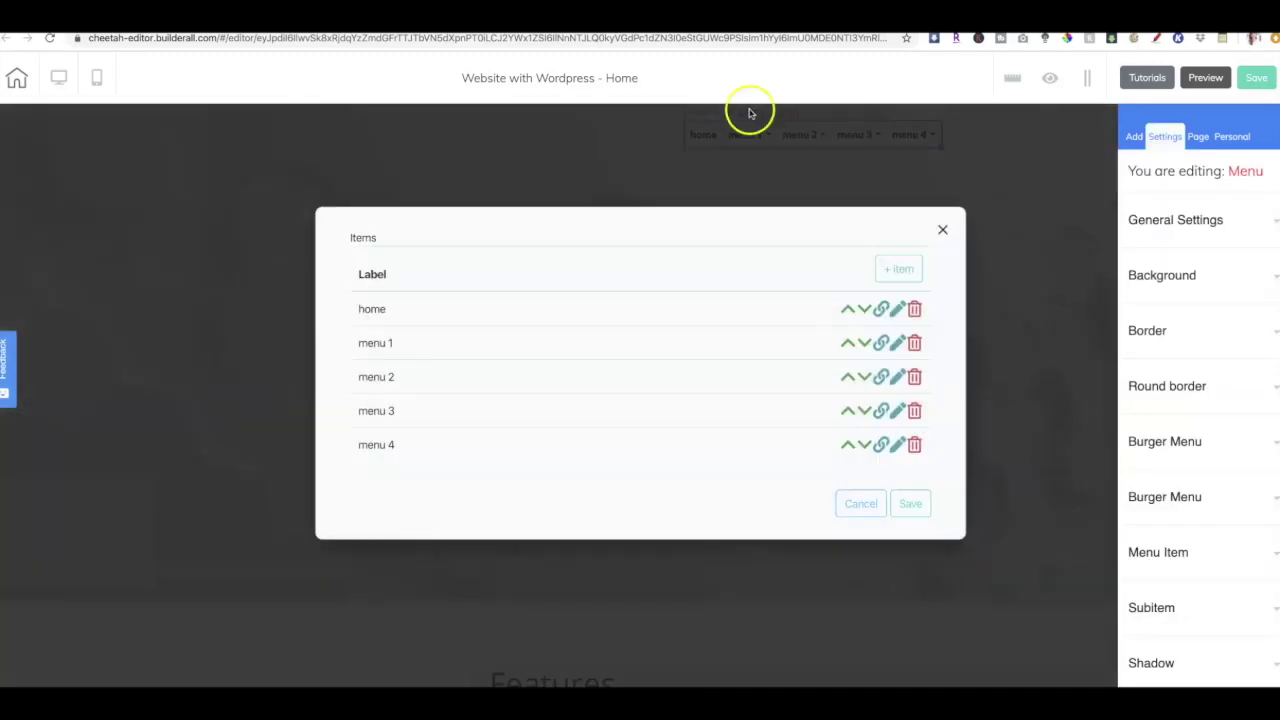
left_click(914, 445)
left_click(914, 432)
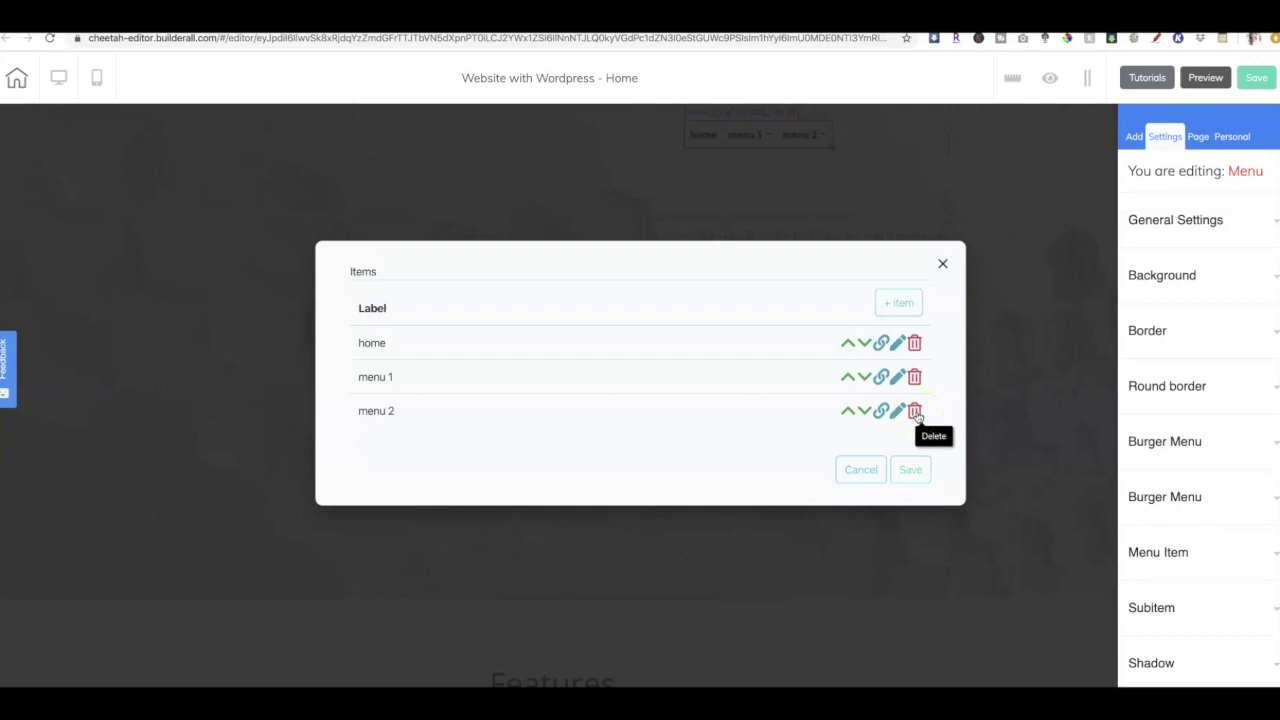
- Relabel the first navigation menu item as Home and the menu 1 item as Blog
left_click(896, 343)
left_click_drag(424, 320, 369, 323)
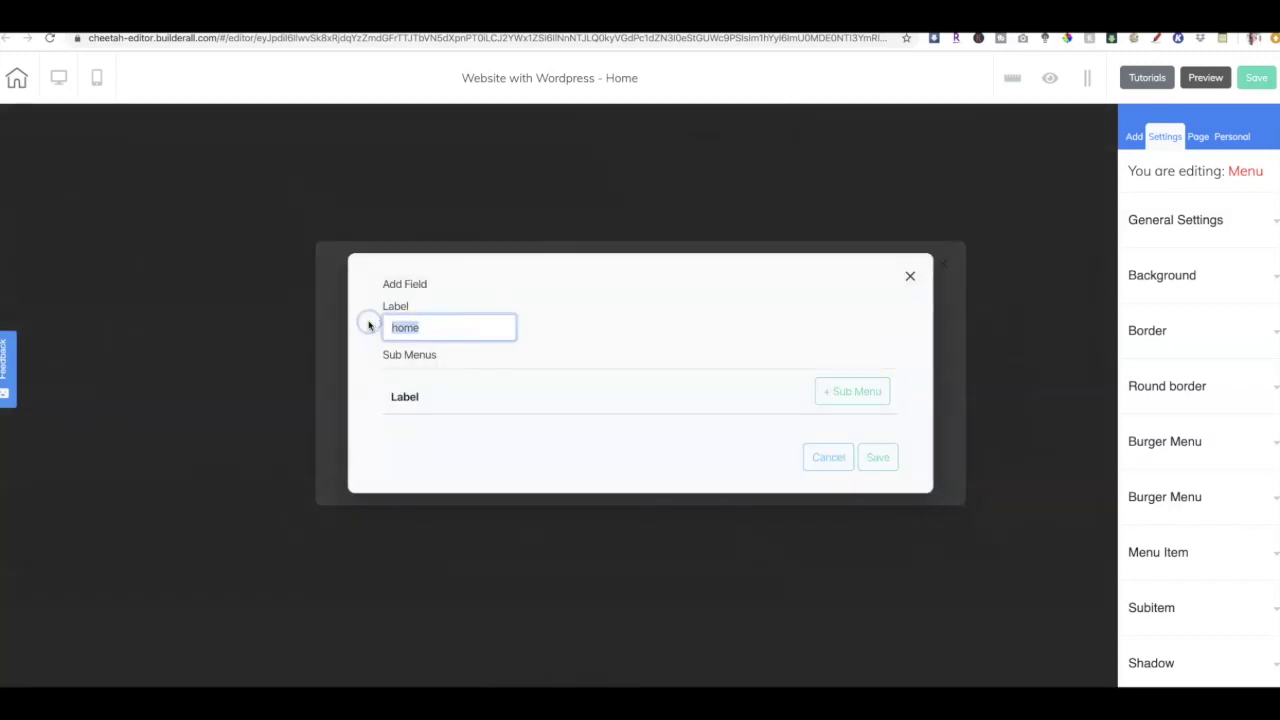
type("Home")
left_click(877, 457)
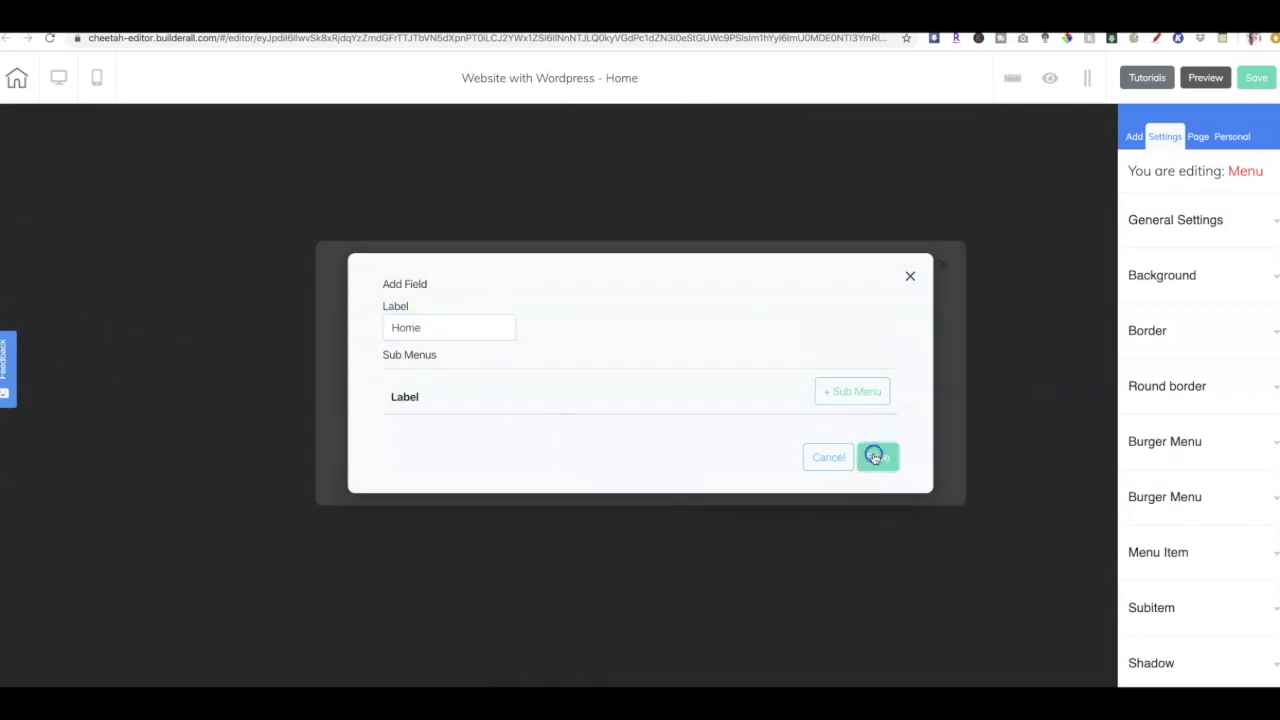
left_click(895, 377)
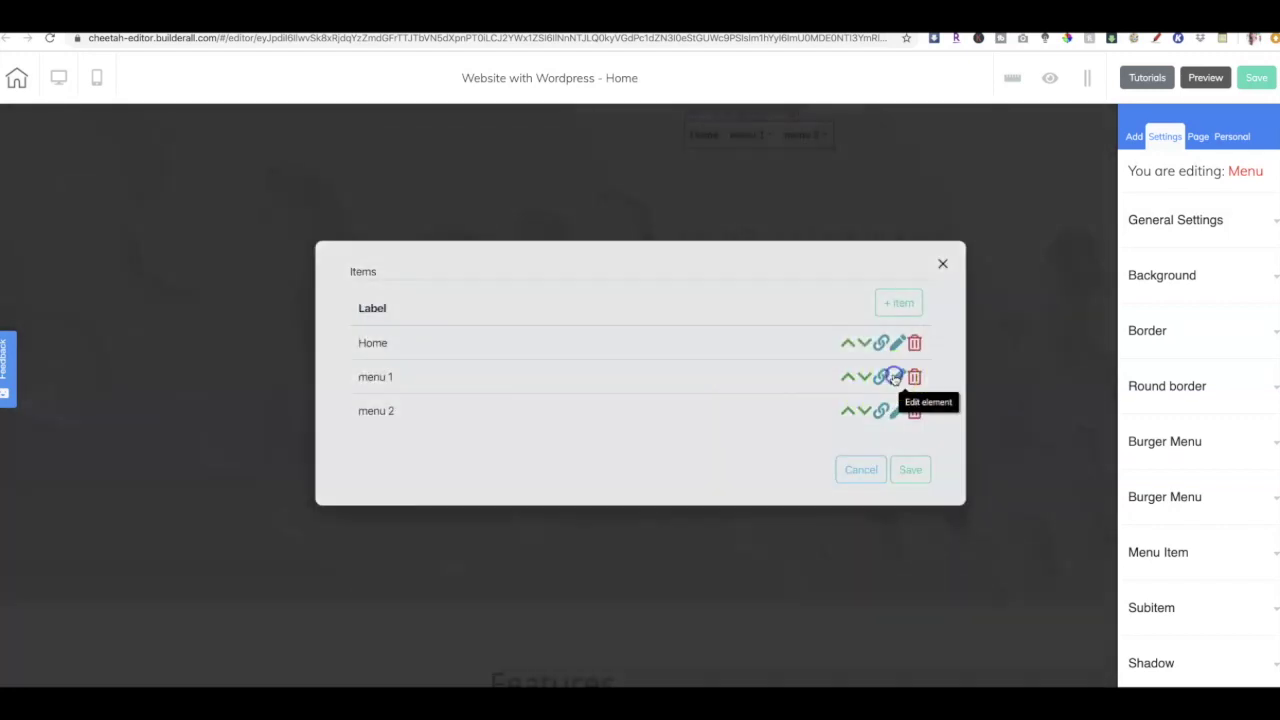
left_click_drag(457, 311, 366, 310)
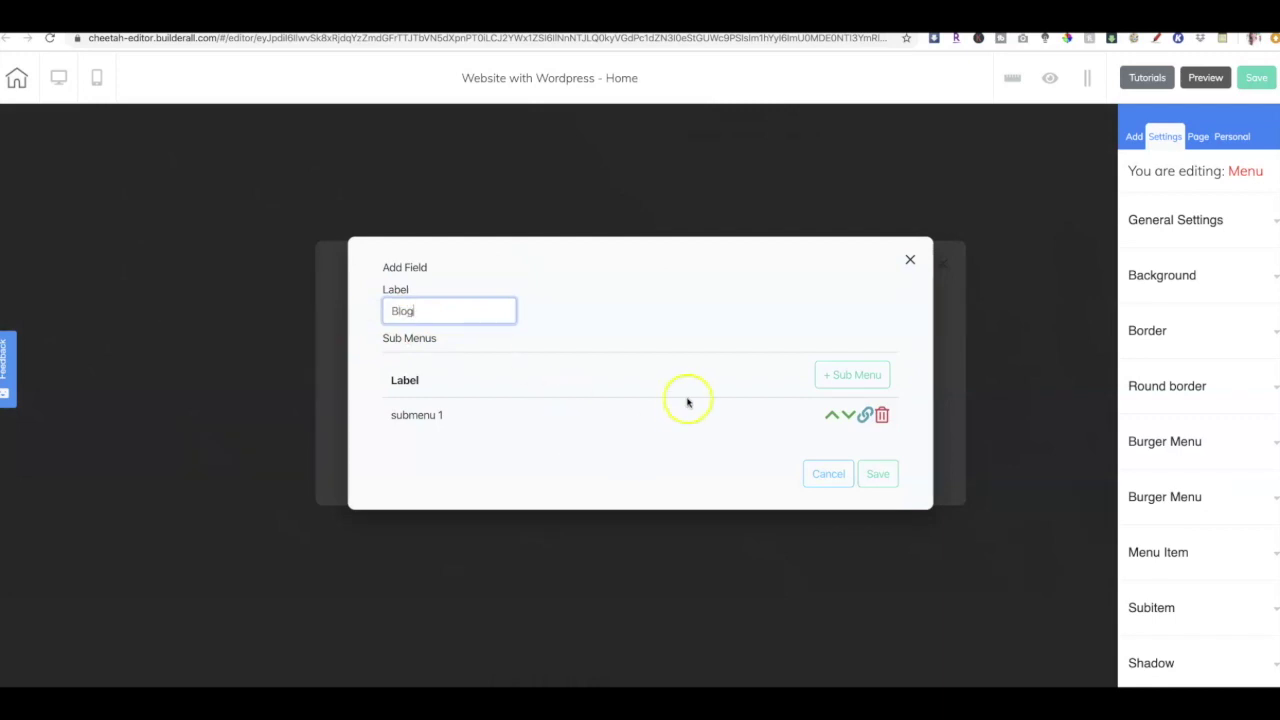
left_click(873, 473)
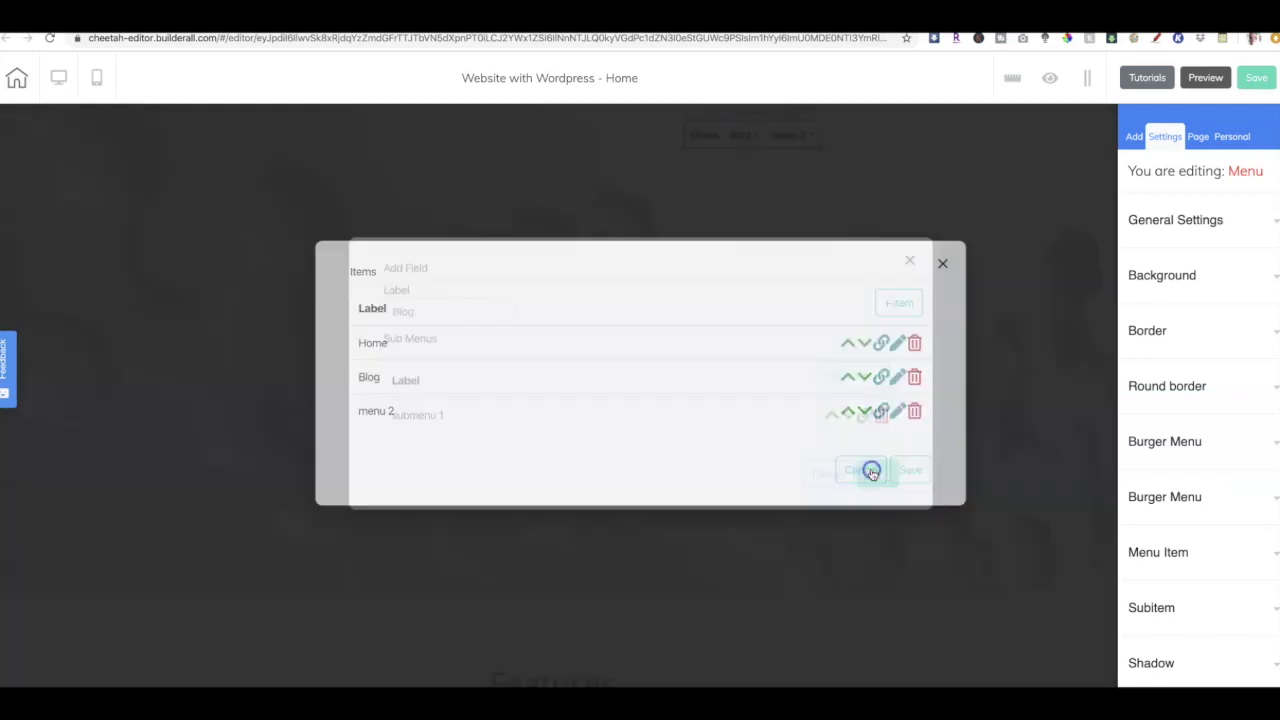
- Link the Blog menu item to the copied web address of the WordPress test site
left_click(881, 376)
left_click(360, 313)
key("ctrl+v")
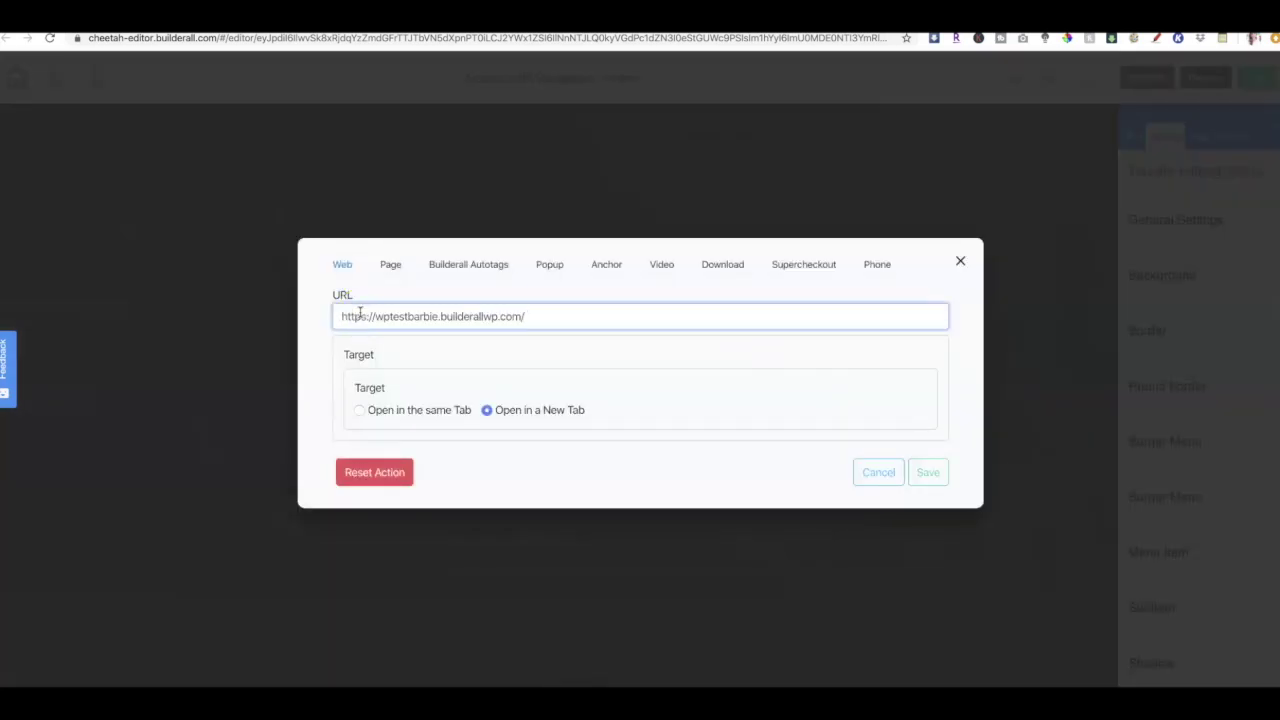
left_click(925, 476)
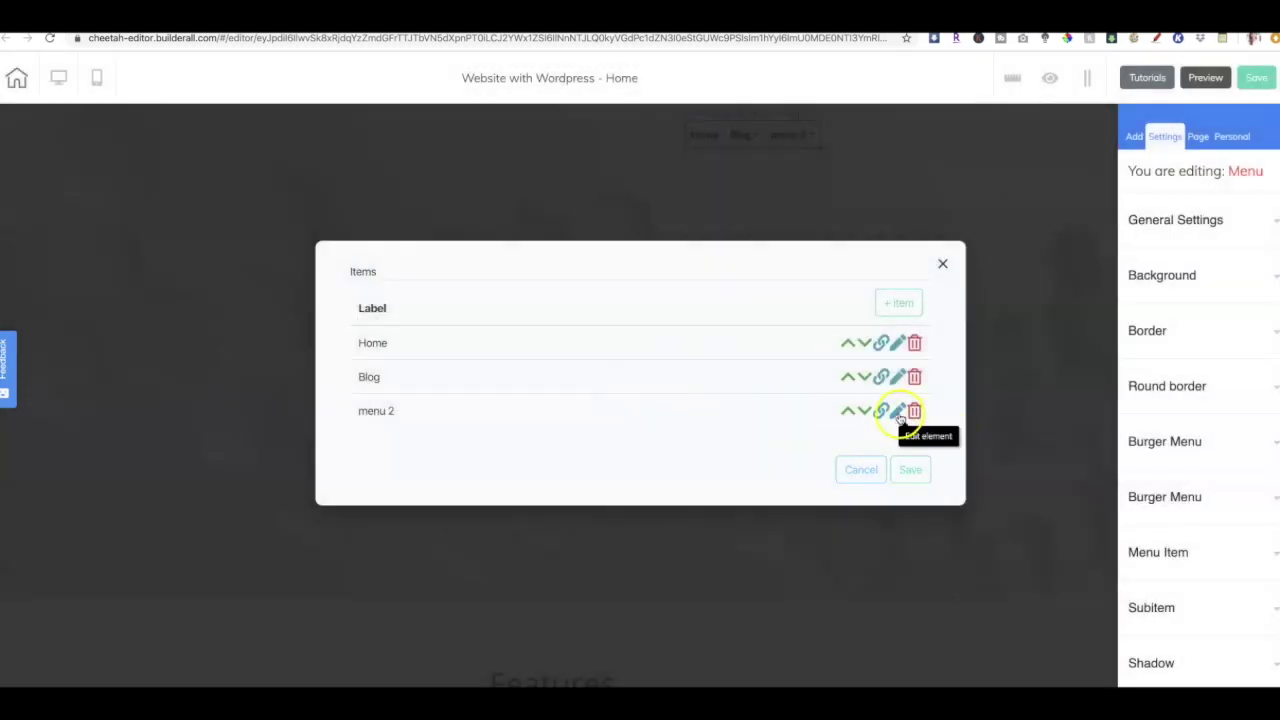
- Relabel the menu 2 item as Contact and save the navigation menu's items
left_click(898, 412)
left_click_drag(470, 294, 373, 295)
type("Contact")
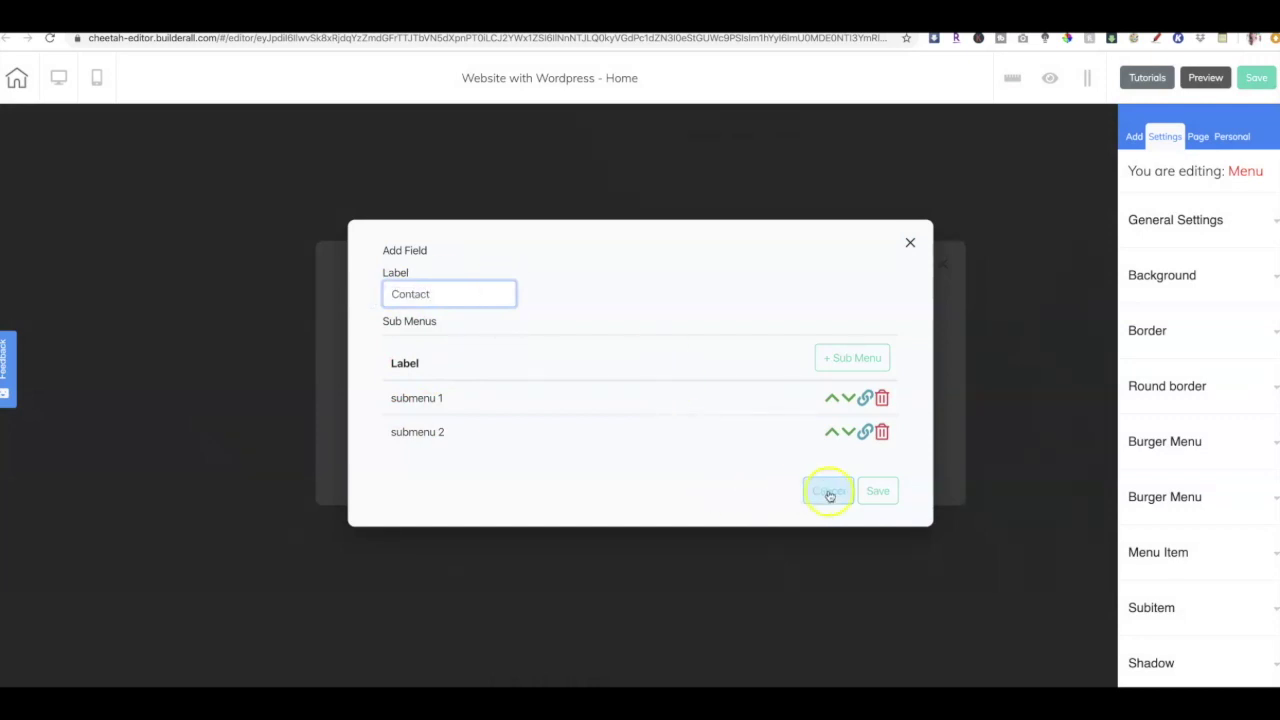
left_click(874, 491)
left_click(912, 470)
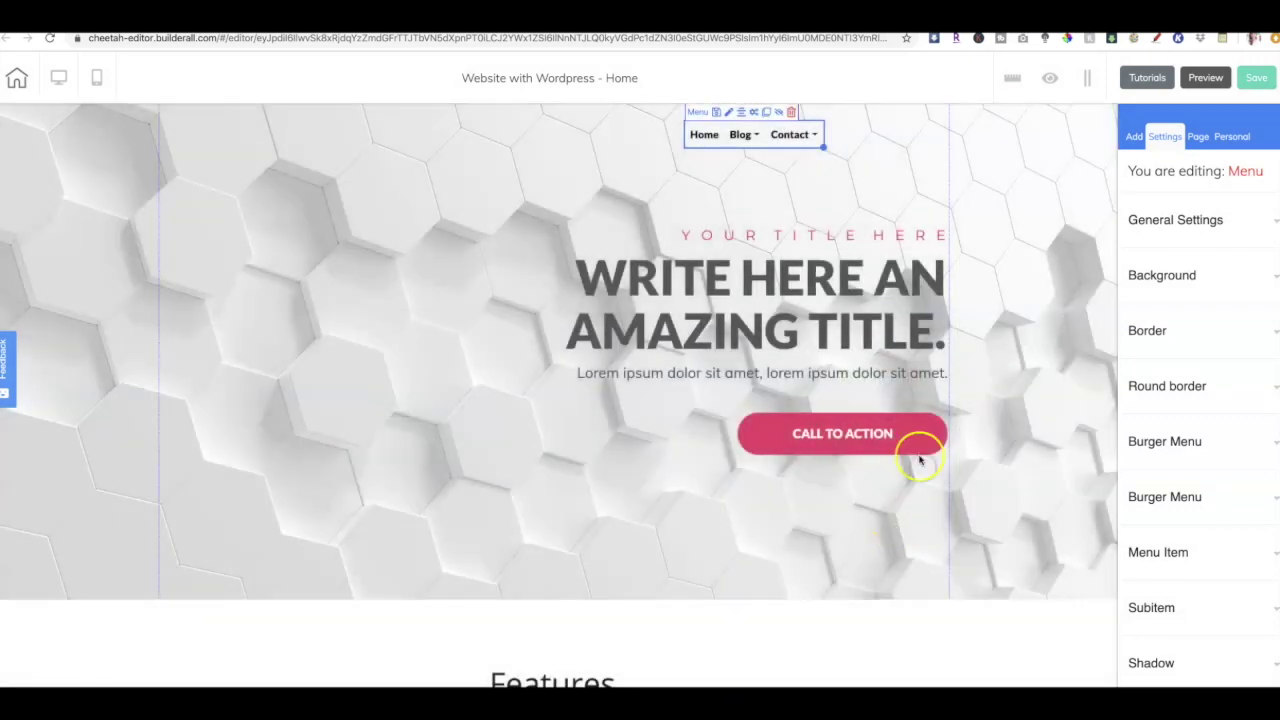
- Save the Home page, publish the Cheetah website, and dismiss the publishing dialog
left_click(1011, 337)
mouse_move(750, 143)
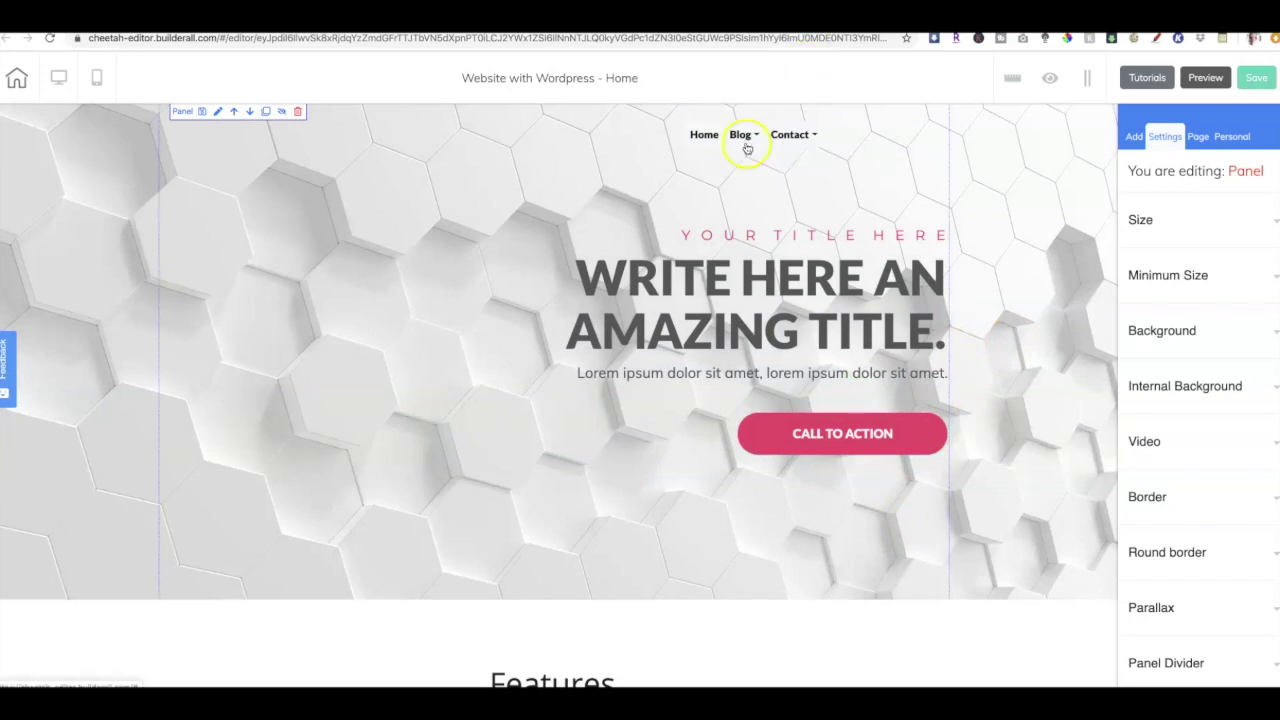
mouse_move(808, 138)
left_click(1256, 78)
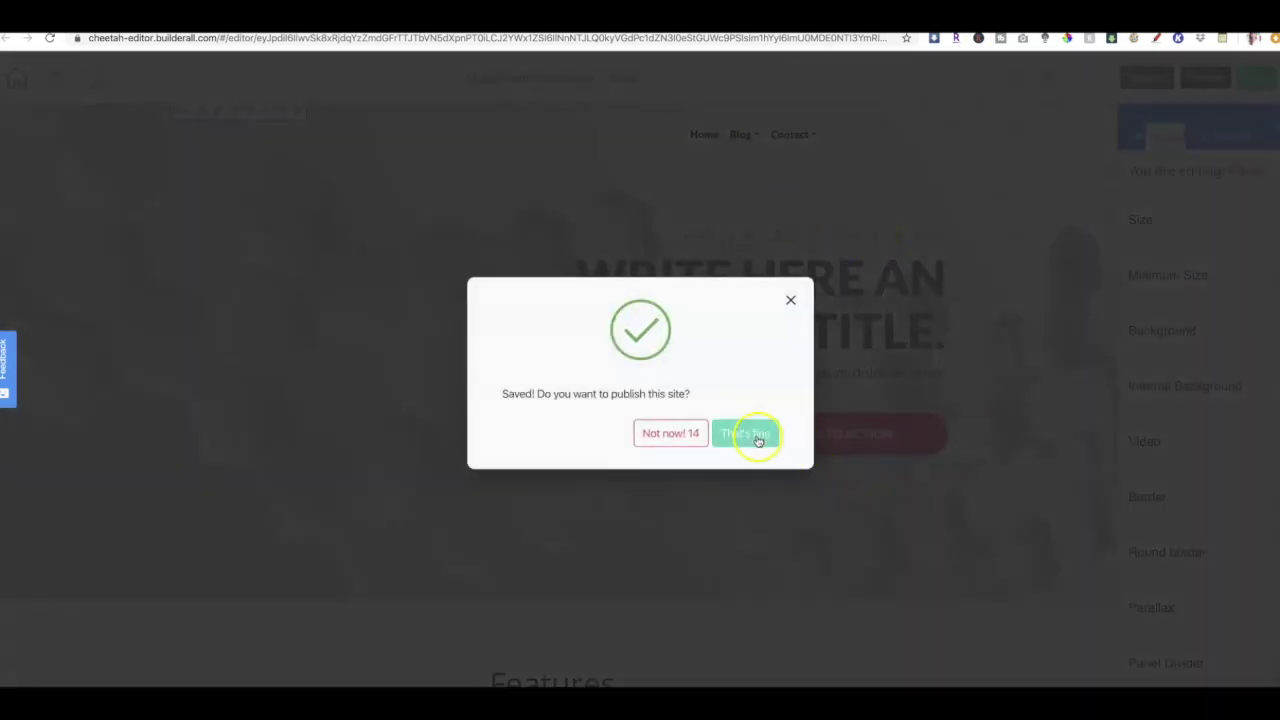
left_click(758, 438)
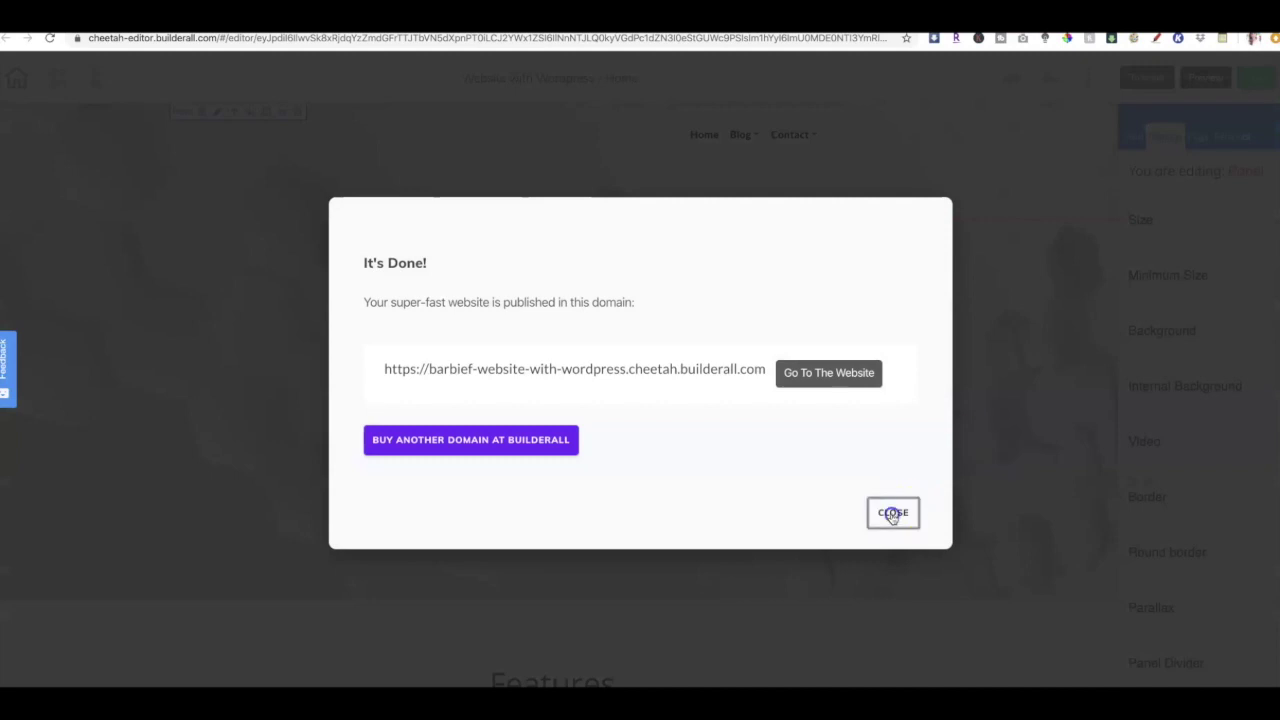
left_click(893, 514)
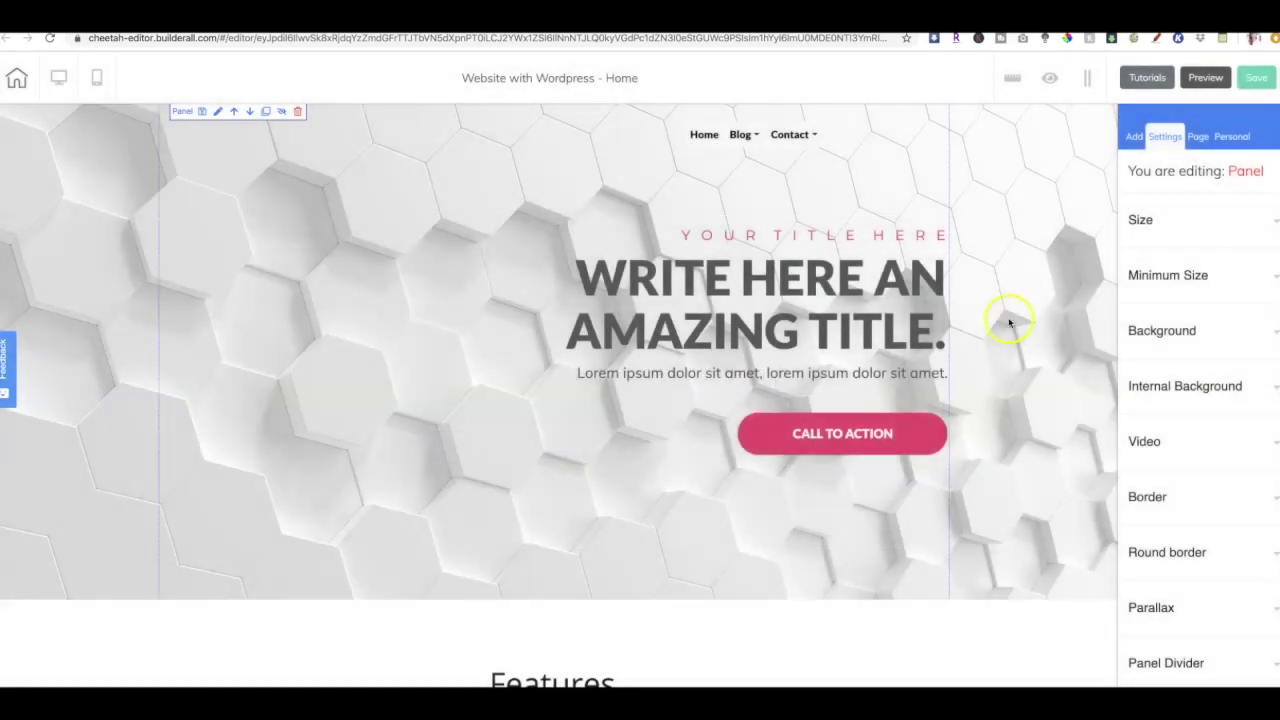
mouse_move(750, 134)
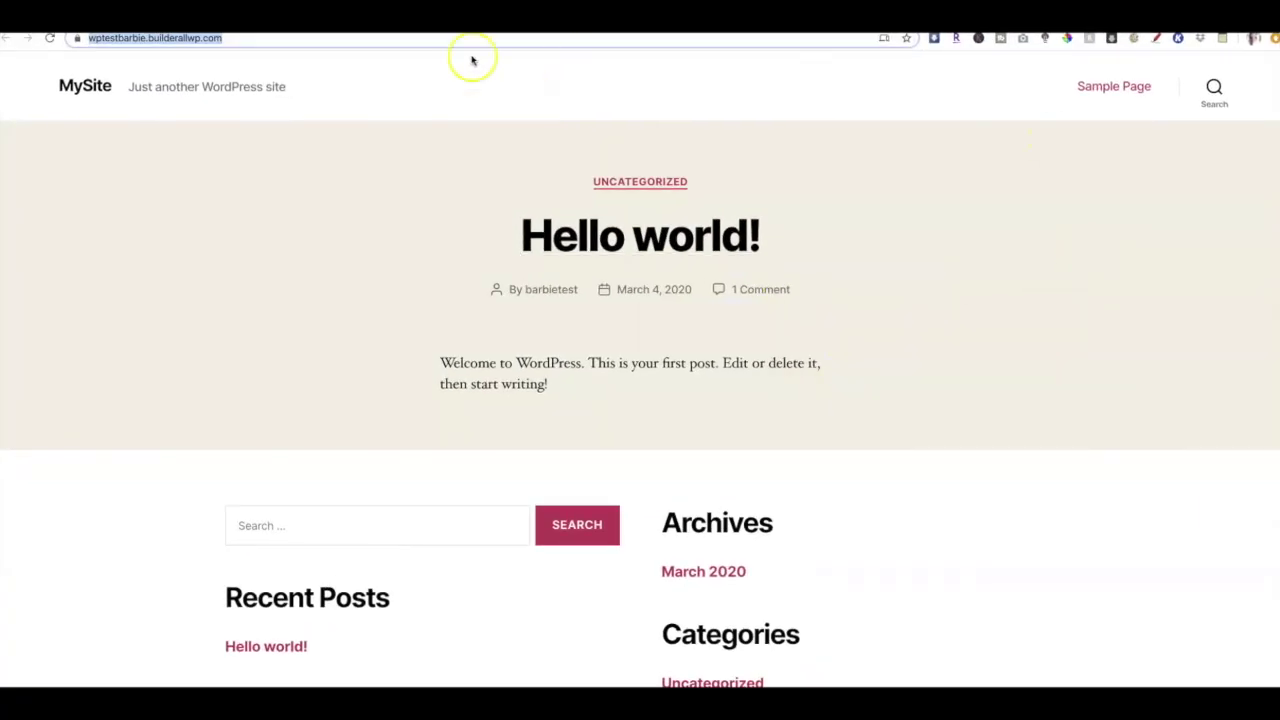
- Open the WordPress test site's admin login page and log in with the admin username and the account password
left_click(455, 15)
left_click(650, 307)
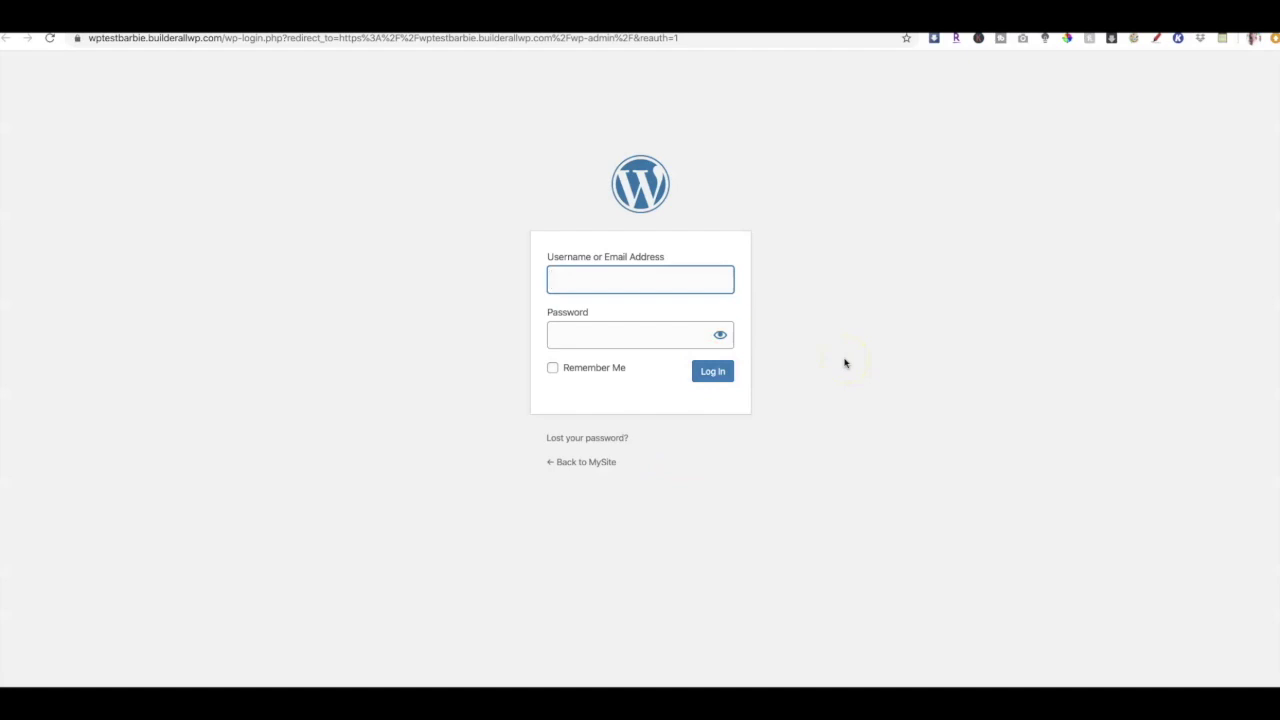
type("Barbietest")
left_click(638, 340)
type("*****")
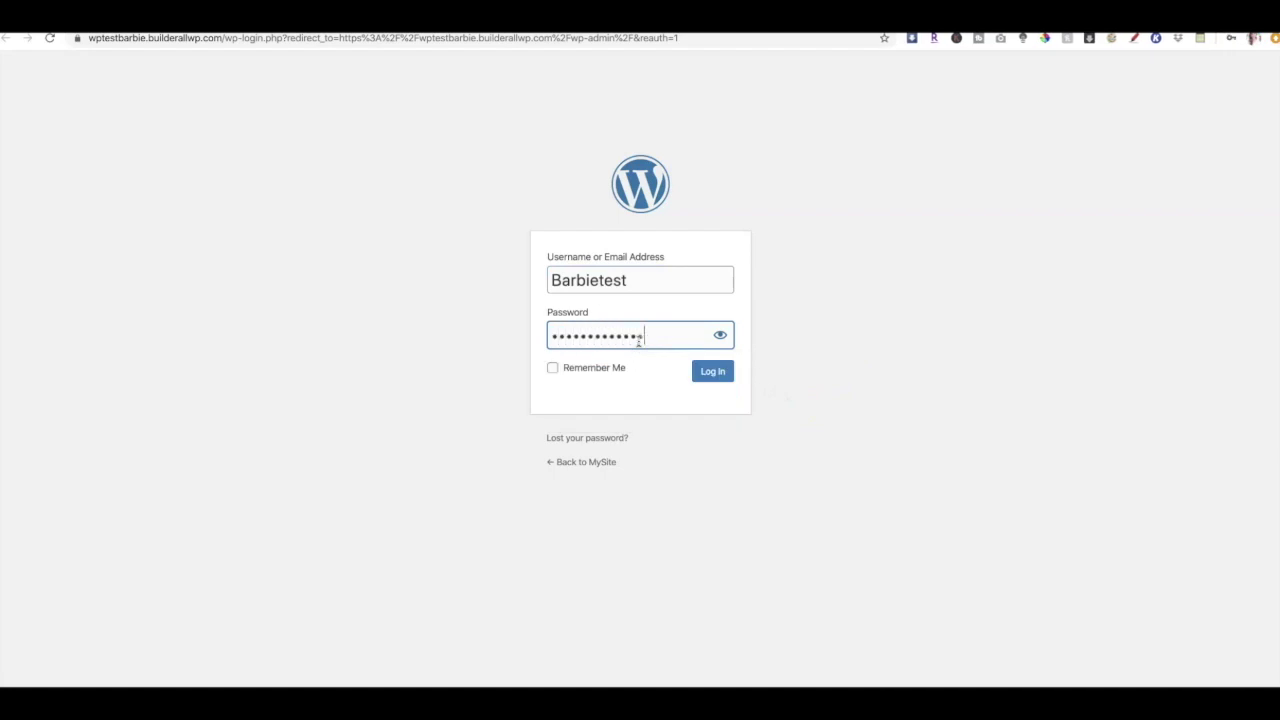
left_click(712, 372)
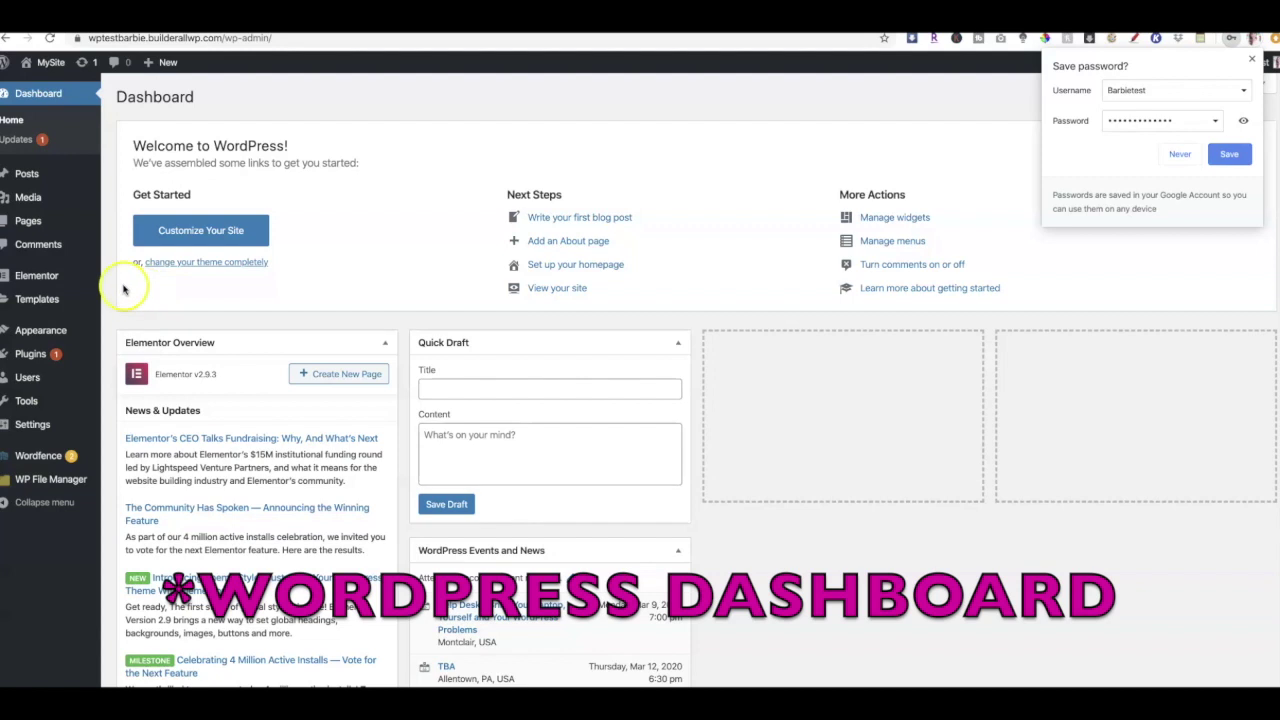
- Create a WordPress navigation menu named Main_Nav, declining to save the login password in the browser
mouse_move(66, 327)
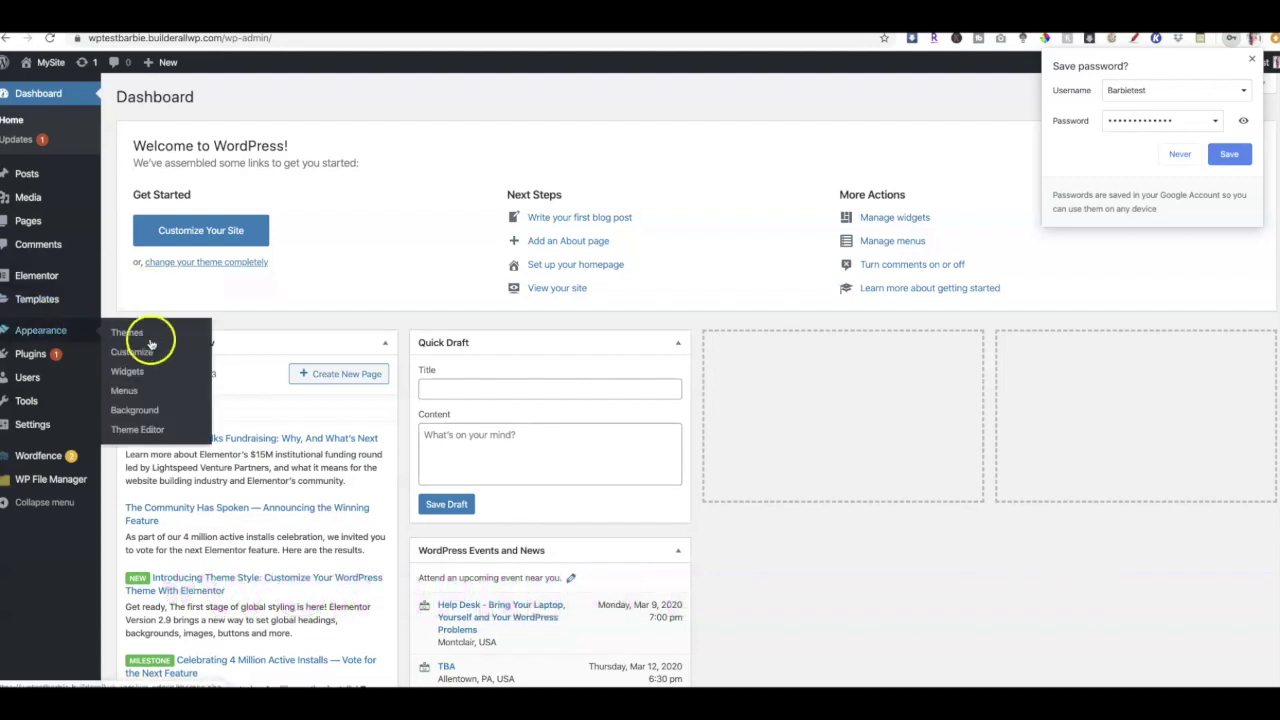
left_click(126, 393)
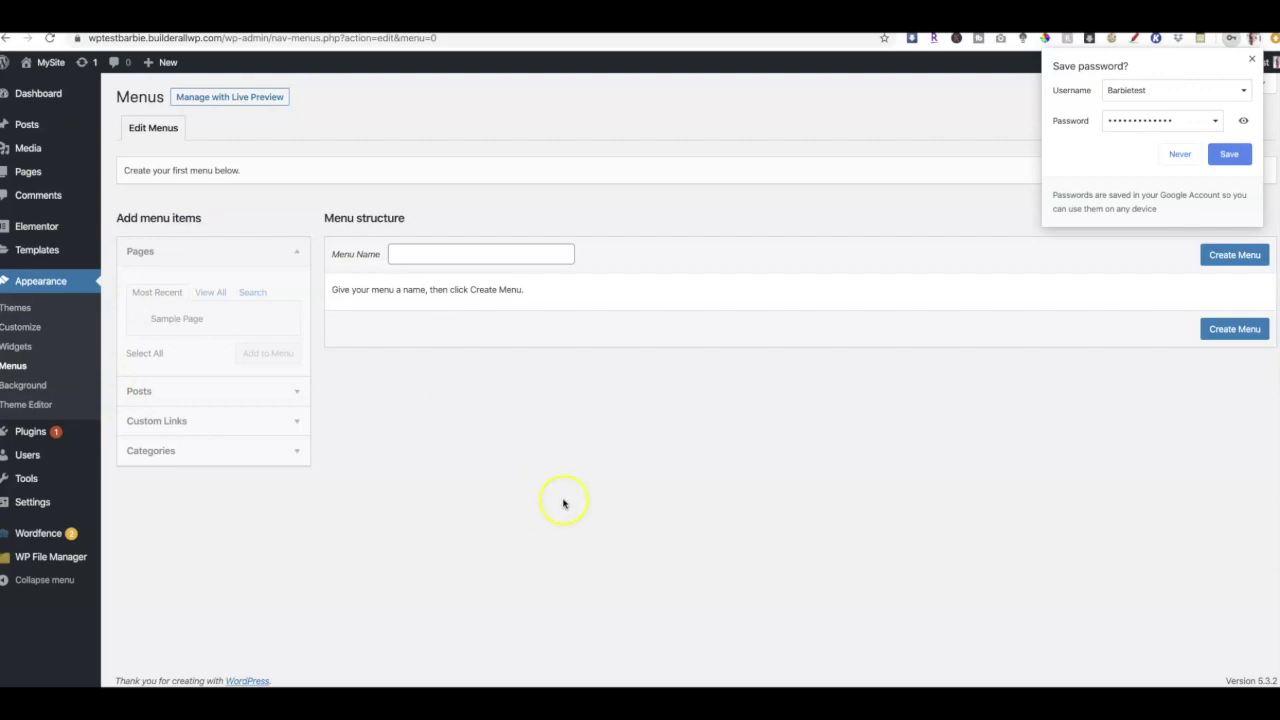
left_click(422, 255)
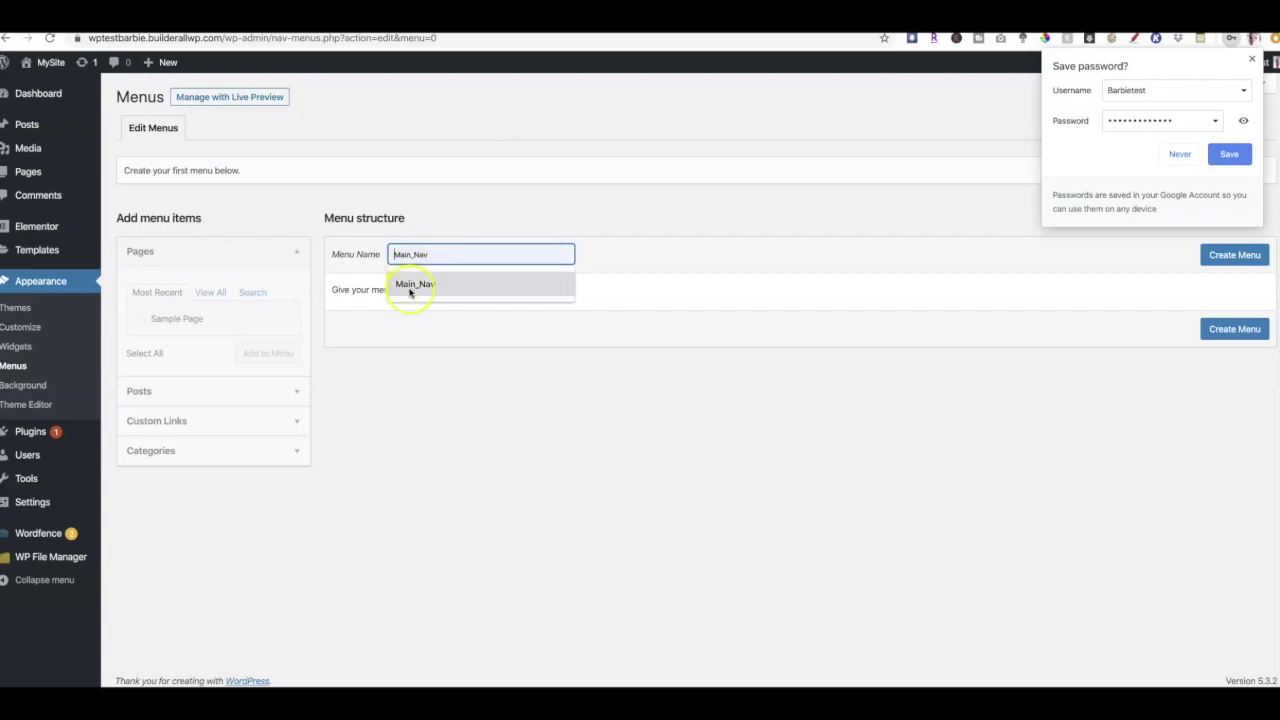
left_click(409, 287)
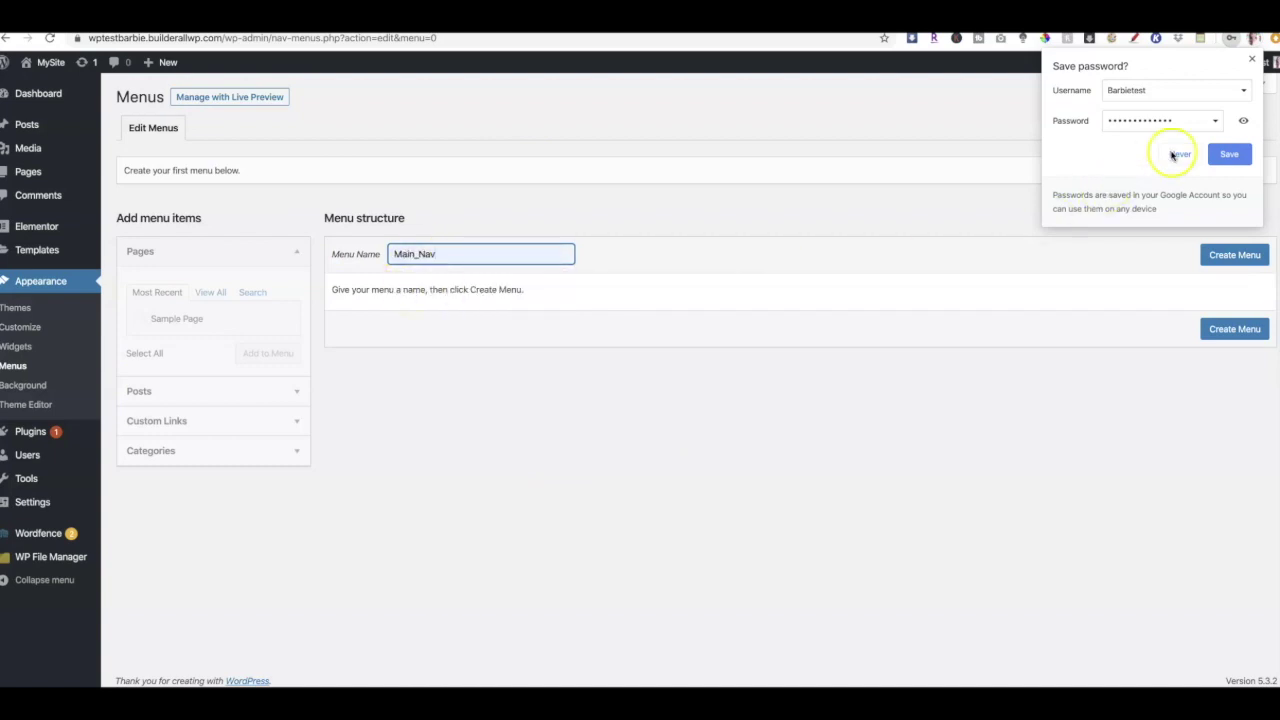
left_click(1178, 154)
left_click(1228, 256)
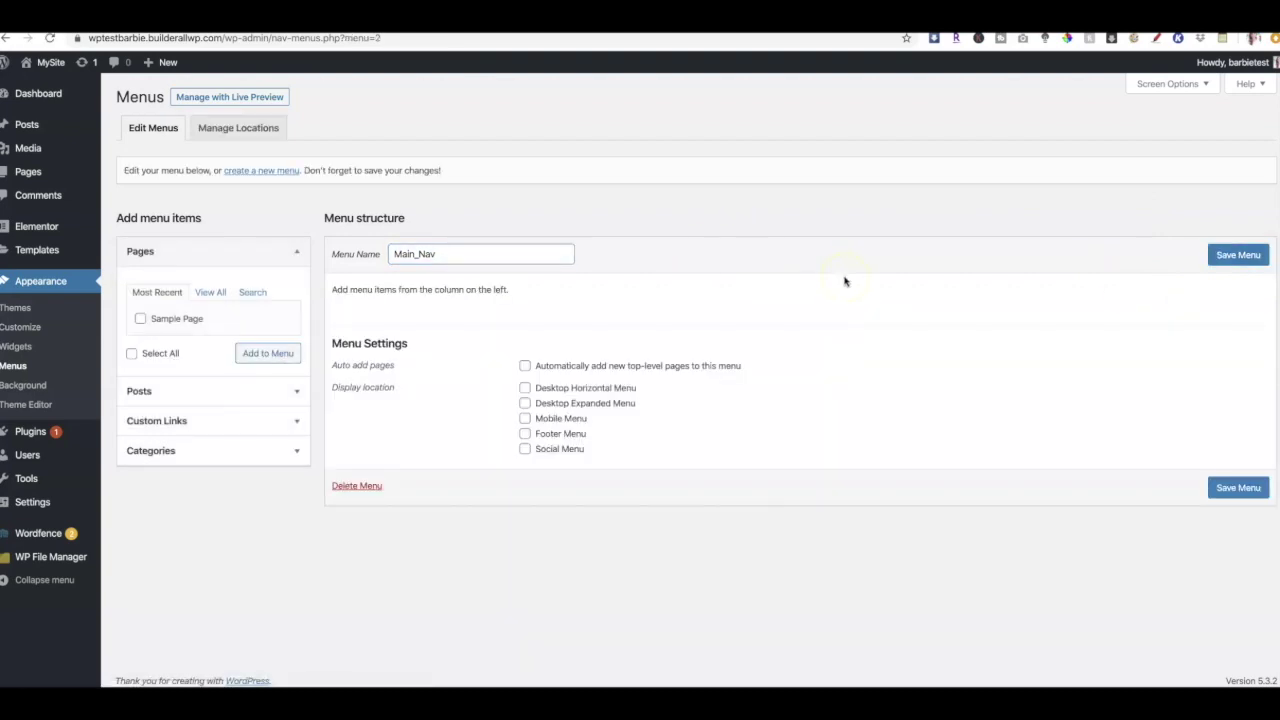
- Begin a custom link for the Main_Nav menu with the link text Home
left_click(297, 424)
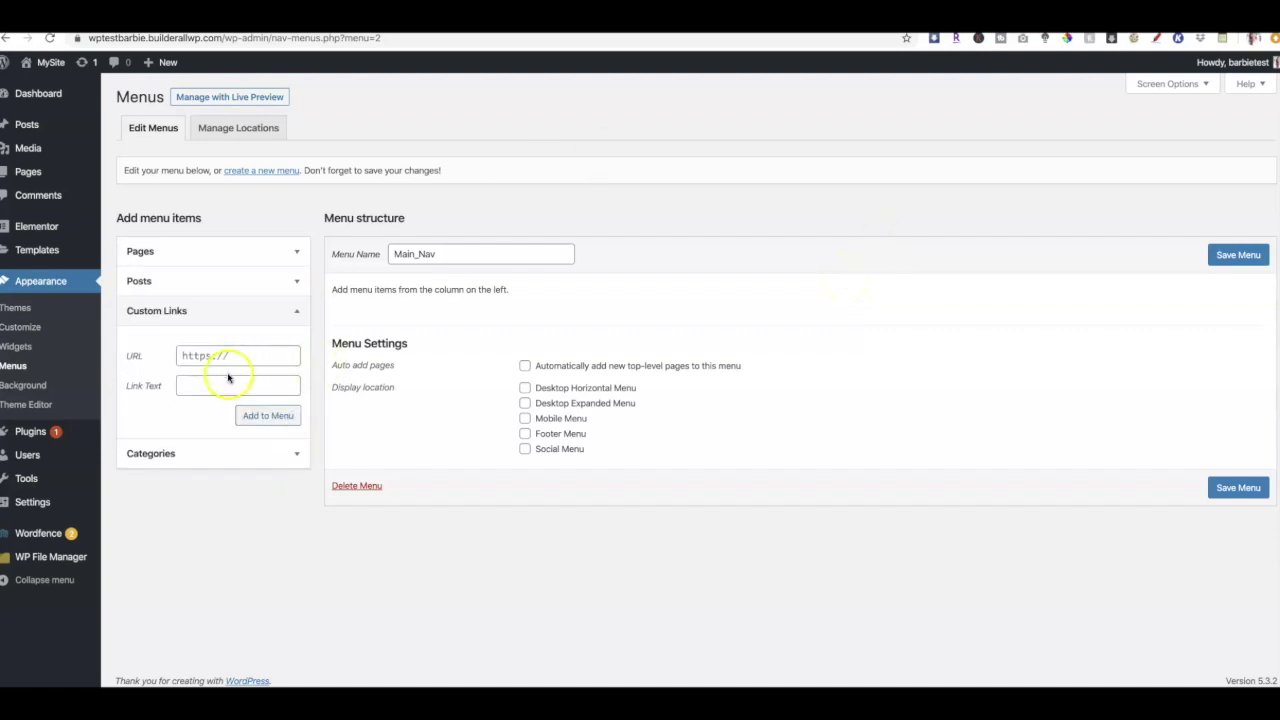
left_click(220, 387)
type("Home")
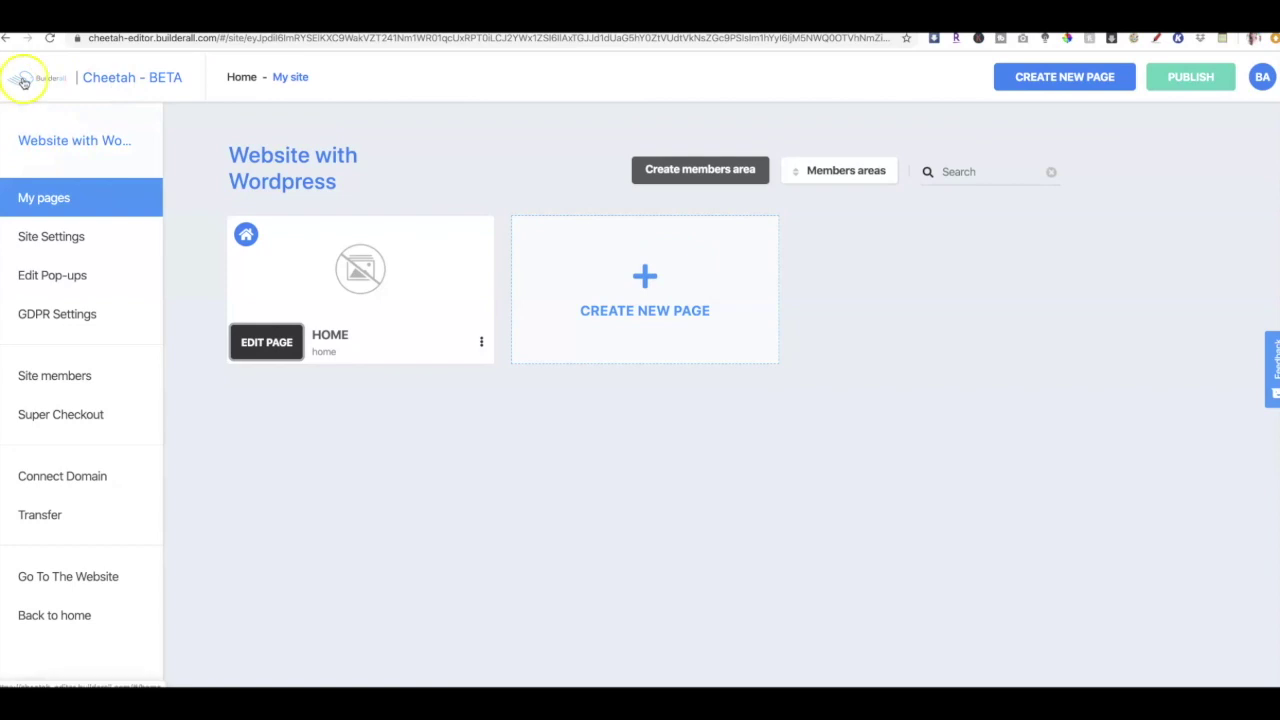
- Find Website with Wordpress among the Cheetah sites, view its live page, and copy its web address
left_click(24, 82)
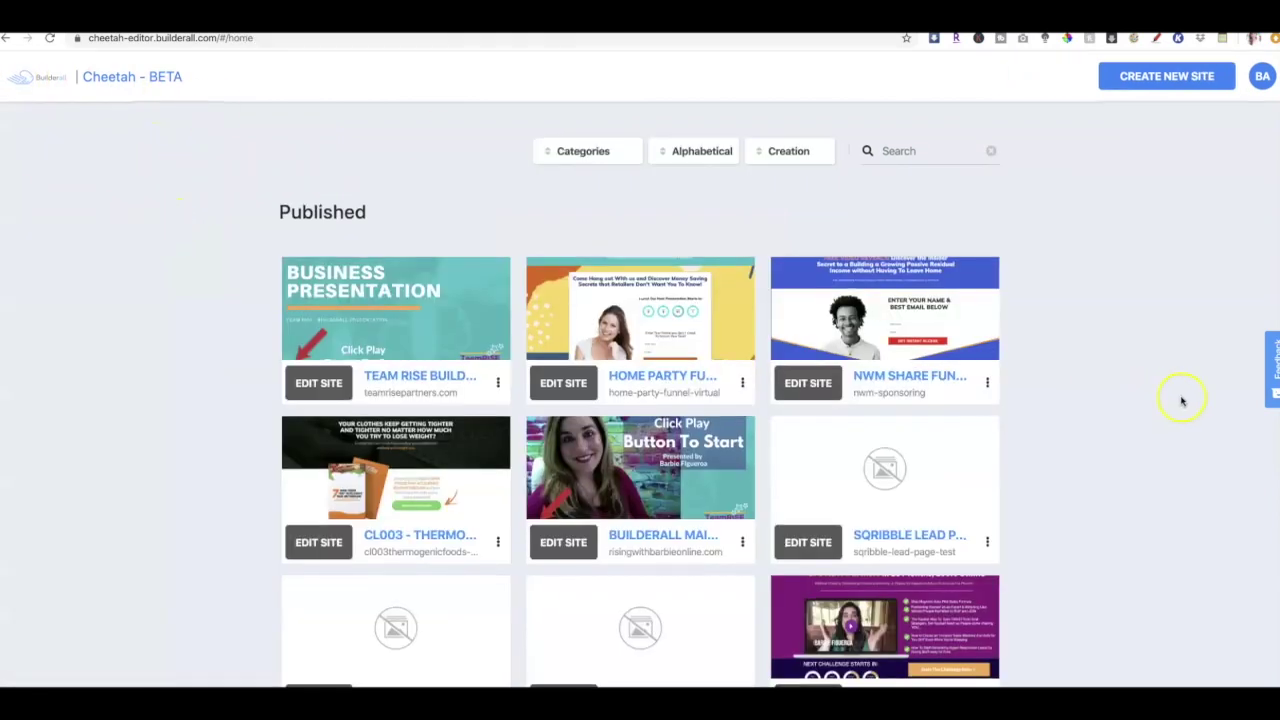
scroll(1181, 401, "down", 8)
scroll(1175, 396, "up", 2)
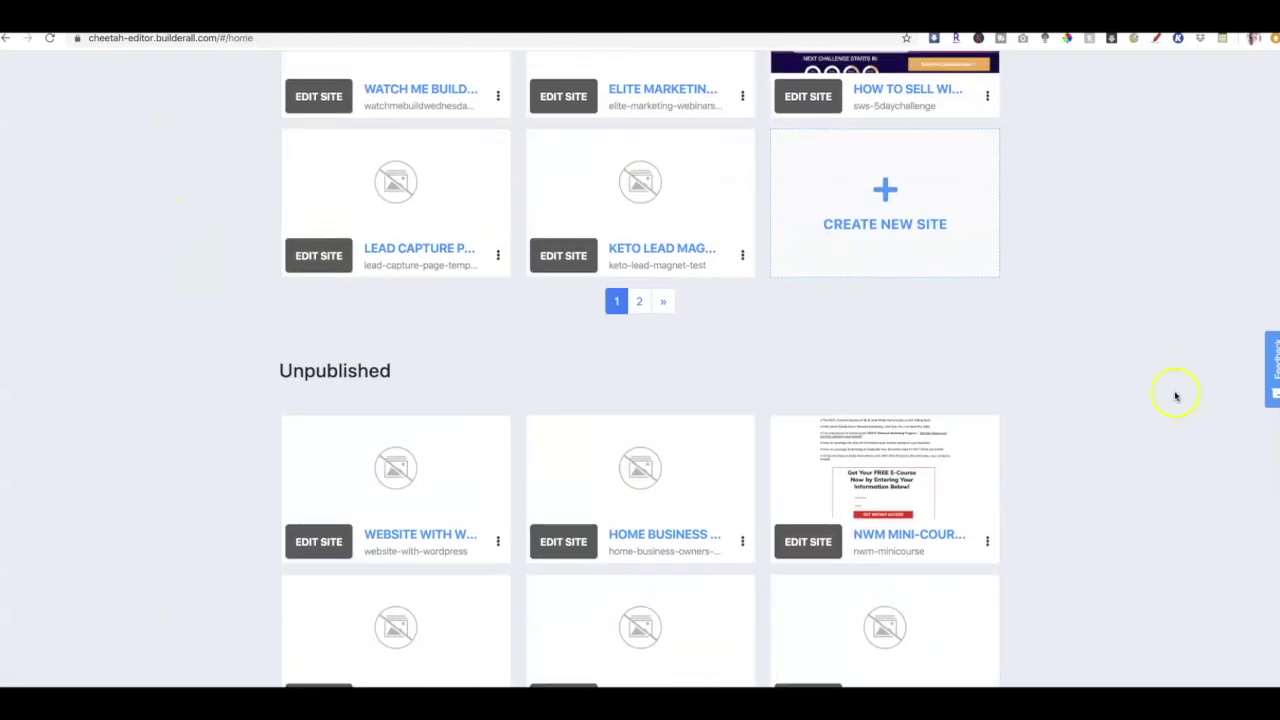
left_click(497, 541)
left_click(466, 369)
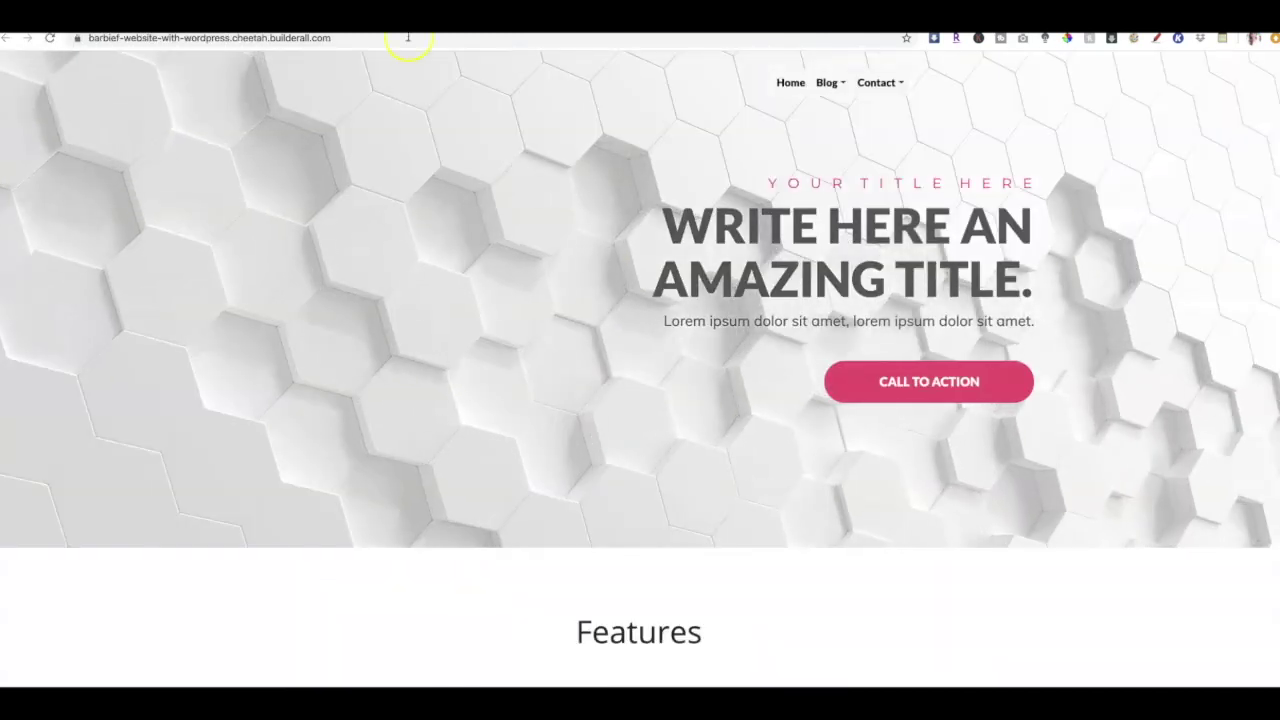
left_click(363, 38)
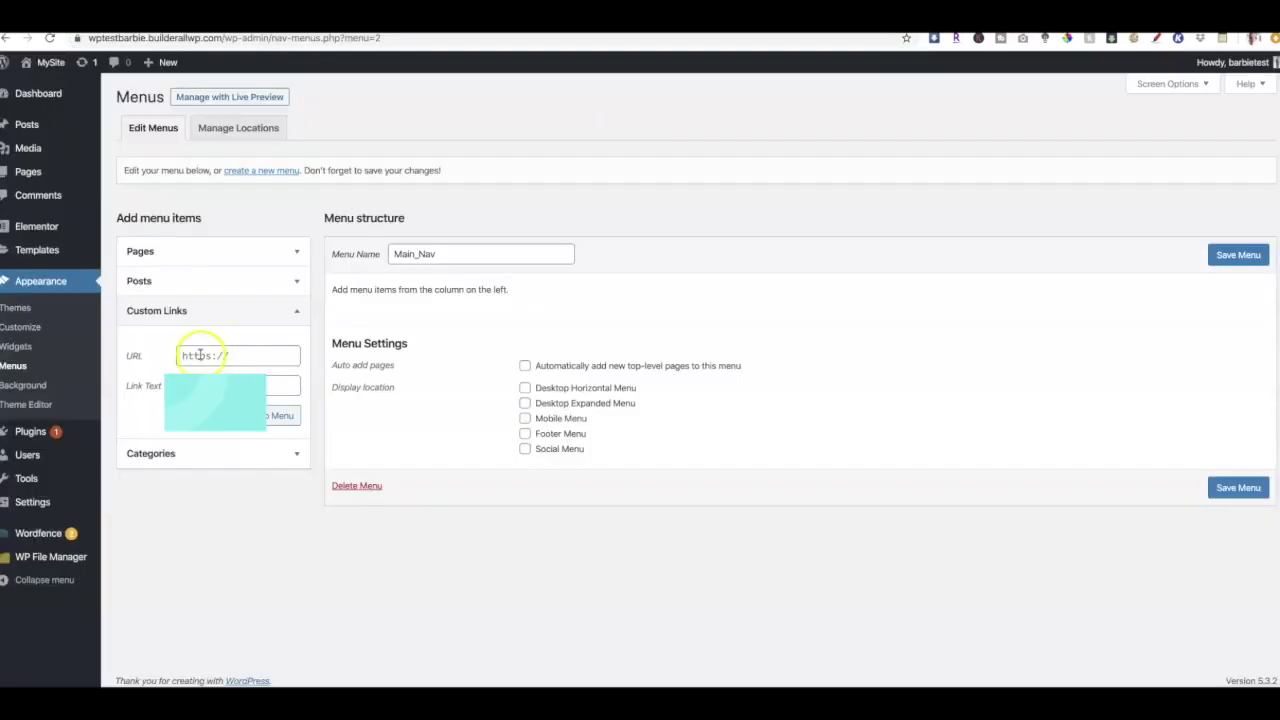
- Paste the Cheetah website's address as the Home custom link's URL and add the link to the Main_Nav menu
left_click(200, 355)
key("ctrl+v")
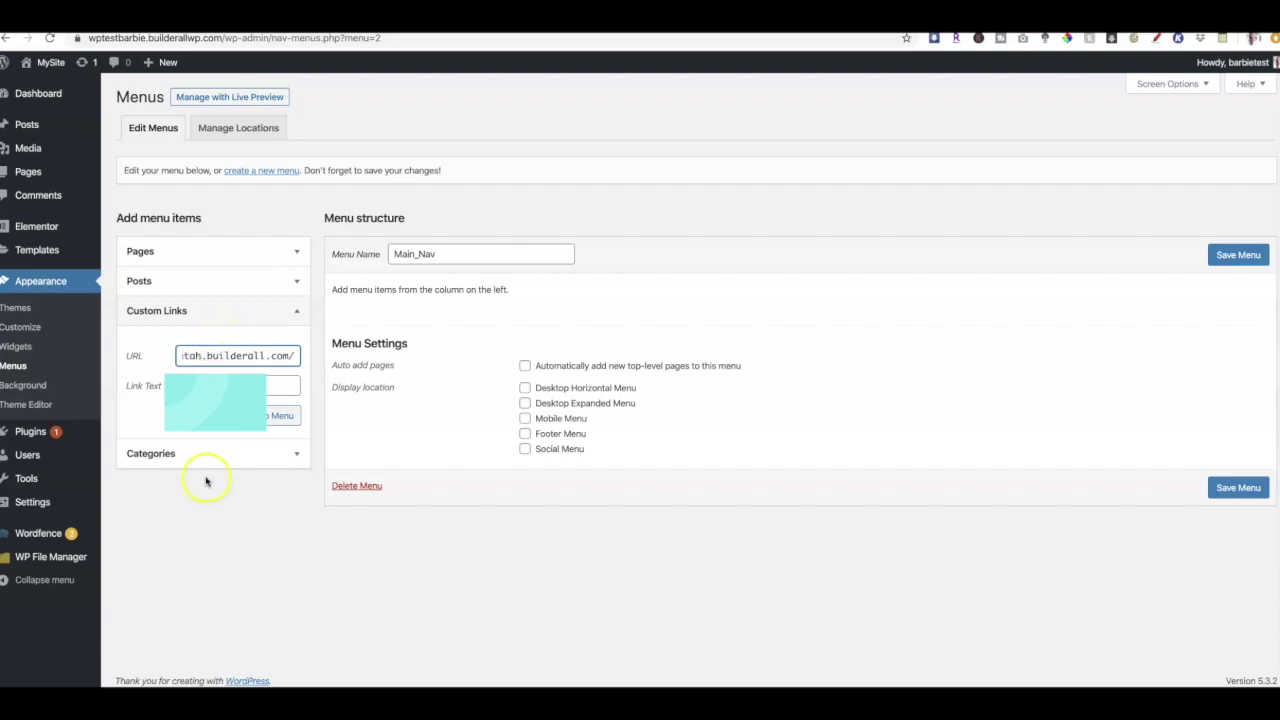
left_click(278, 416)
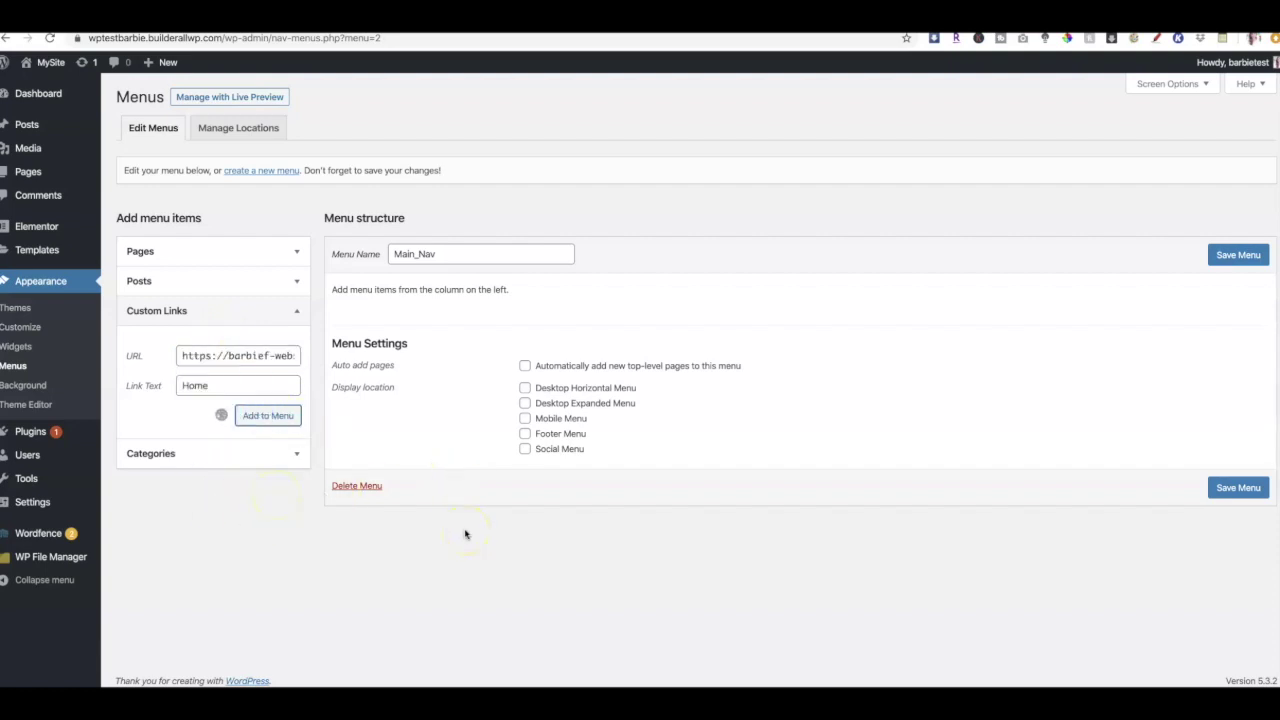
- Save the Main_Nav menu, assign it to the Desktop Horizontal Menu theme location, and save the location changes
left_click(1236, 524)
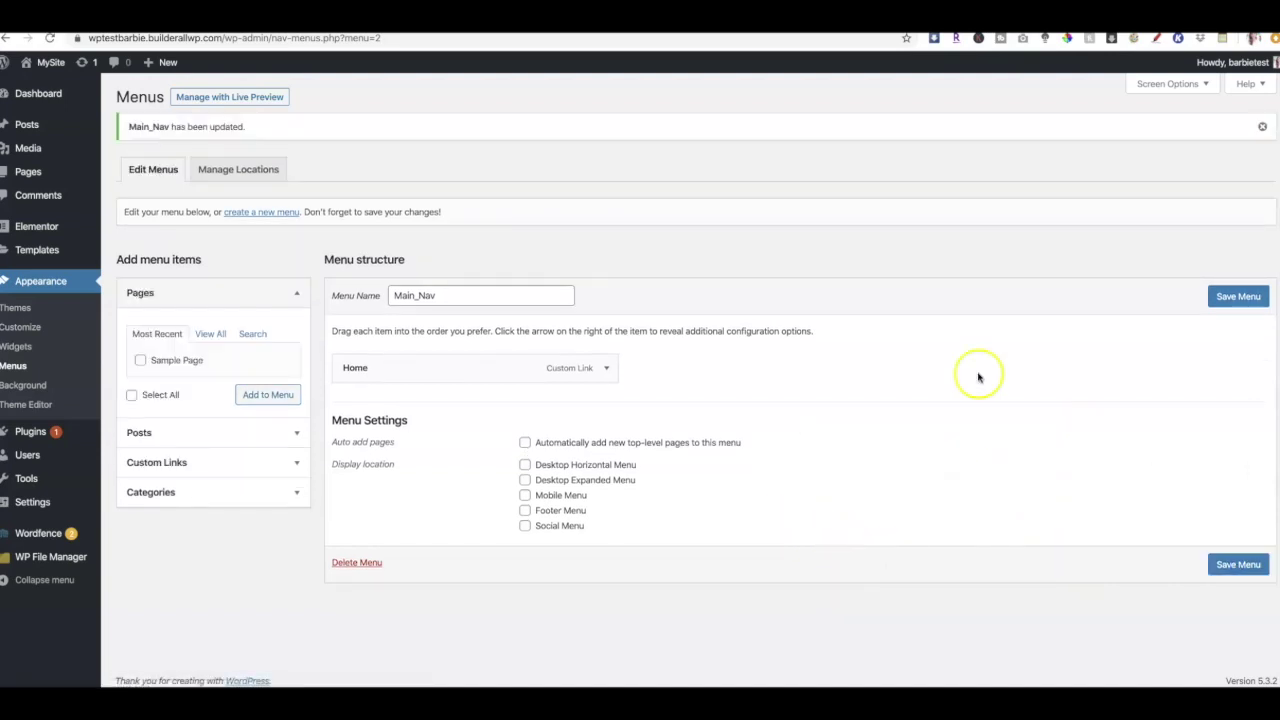
left_click(231, 172)
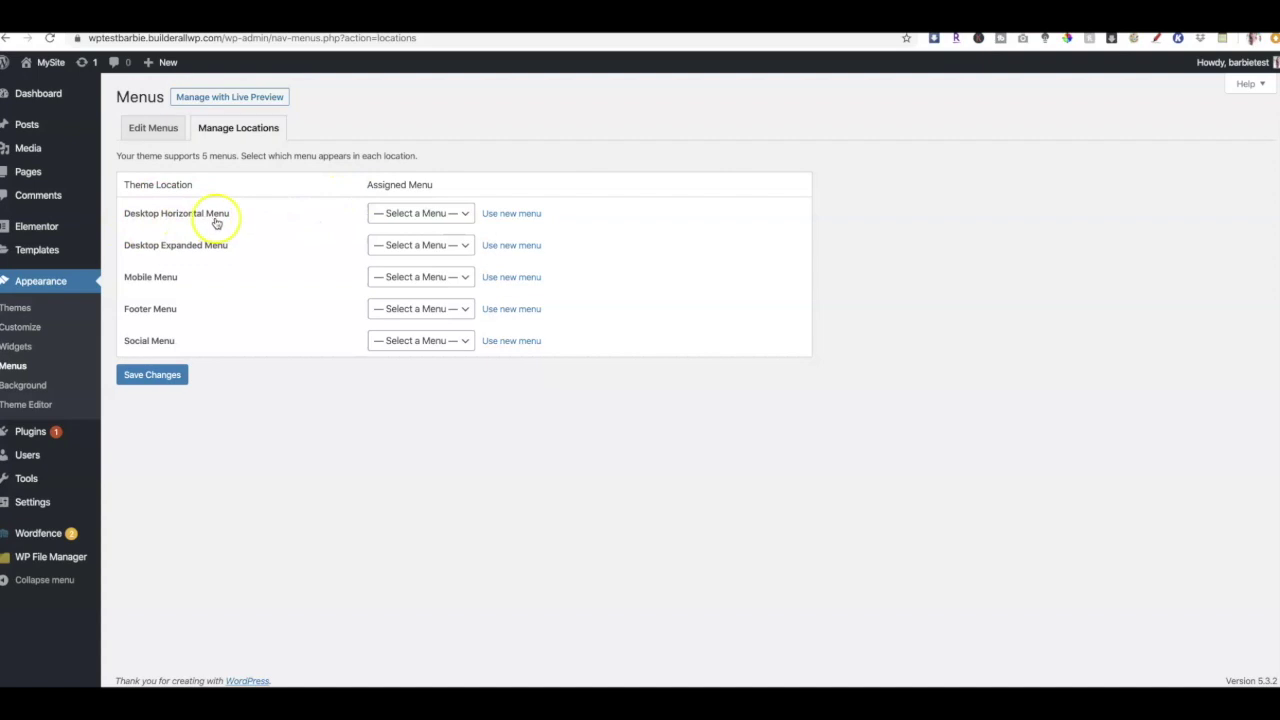
left_click(463, 213)
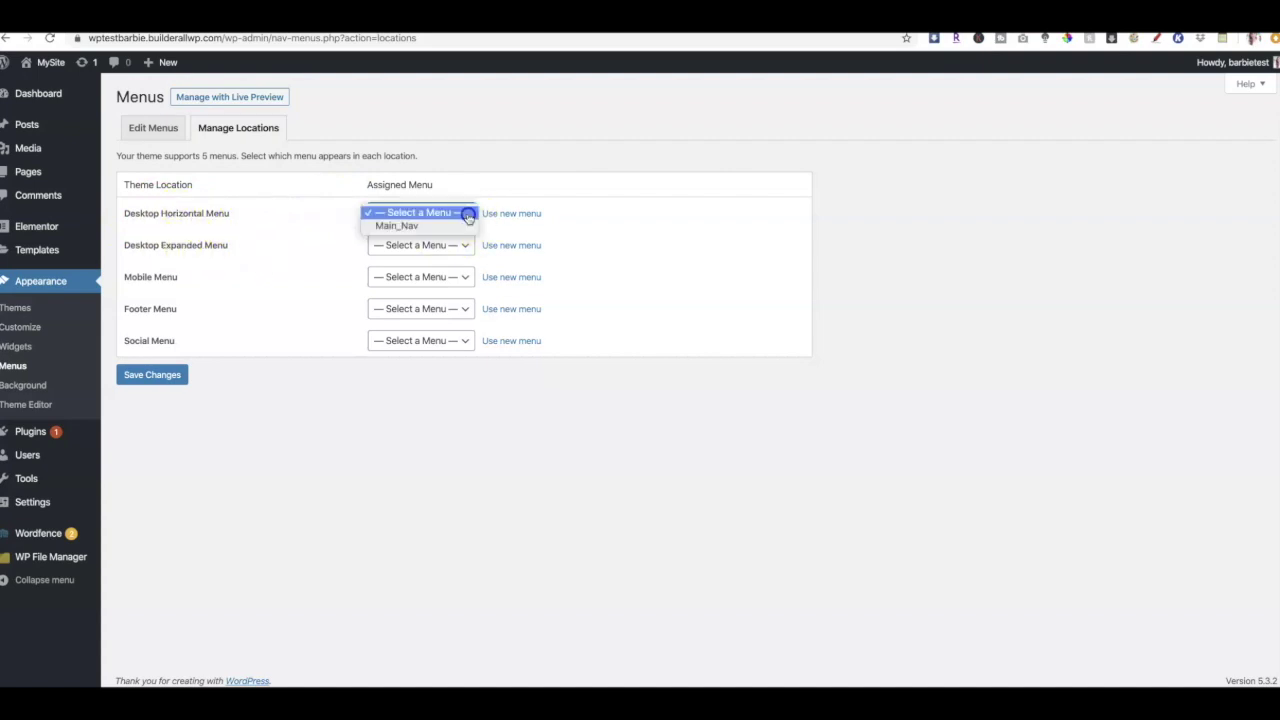
left_click(450, 228)
left_click(152, 374)
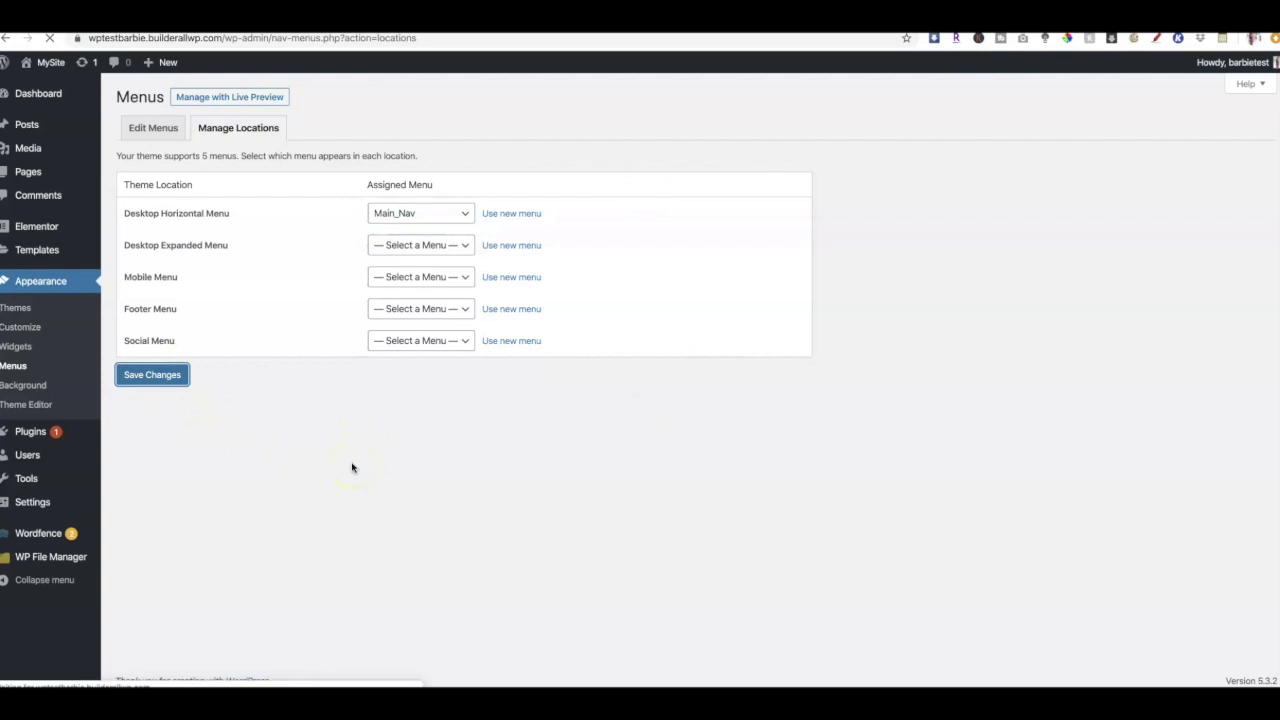
- View the live WordPress site and test its Home link and the Cheetah site's Blog link by switching back and forth between the sites
mouse_move(46, 62)
left_click(44, 88)
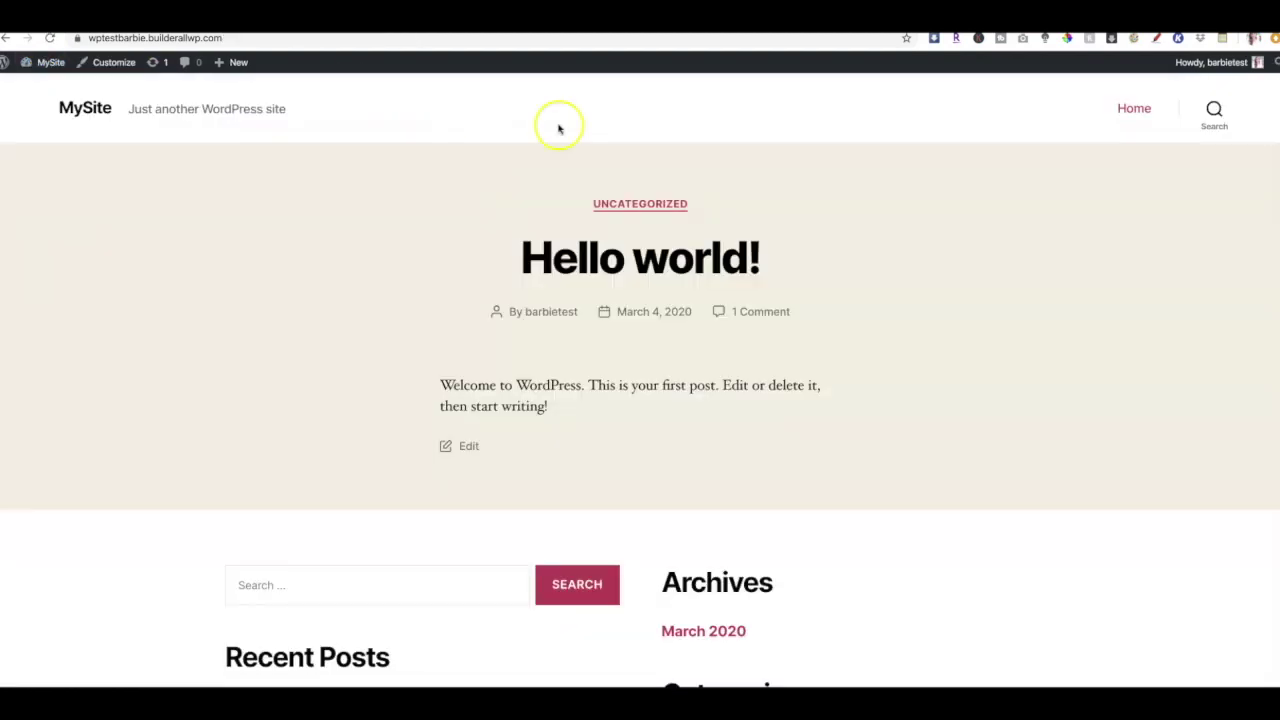
left_click(1133, 112)
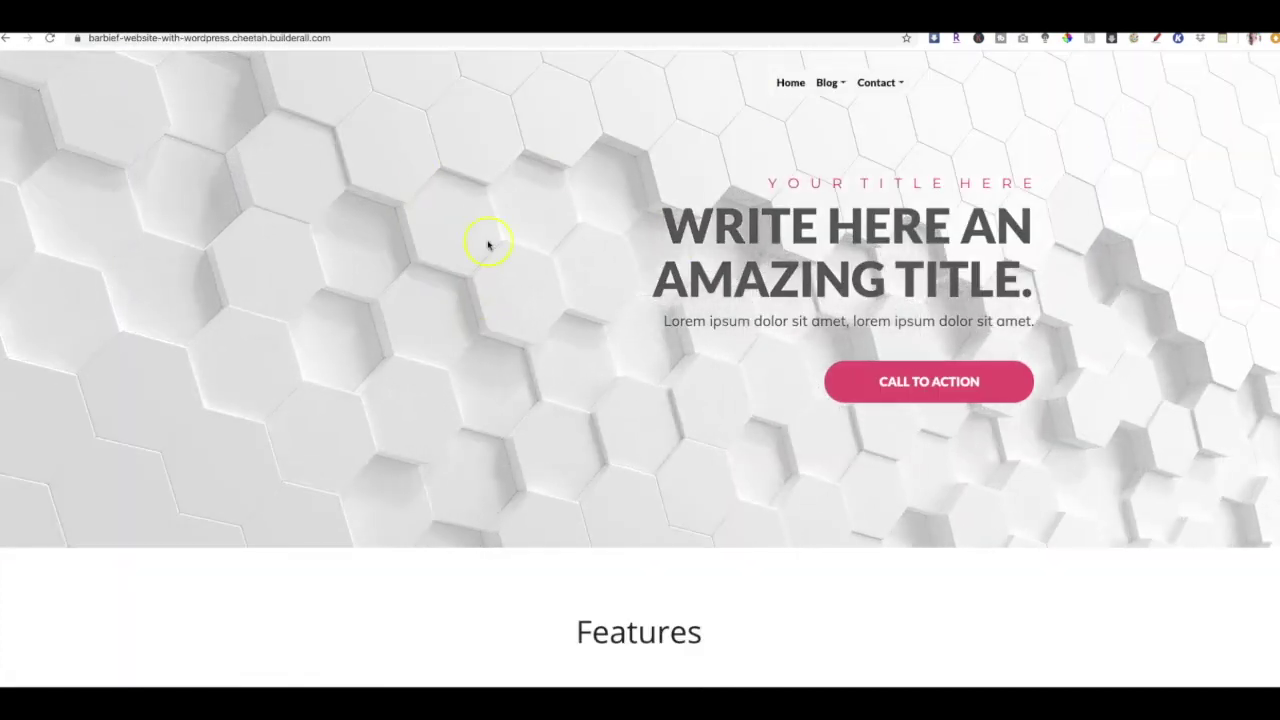
left_click(827, 82)
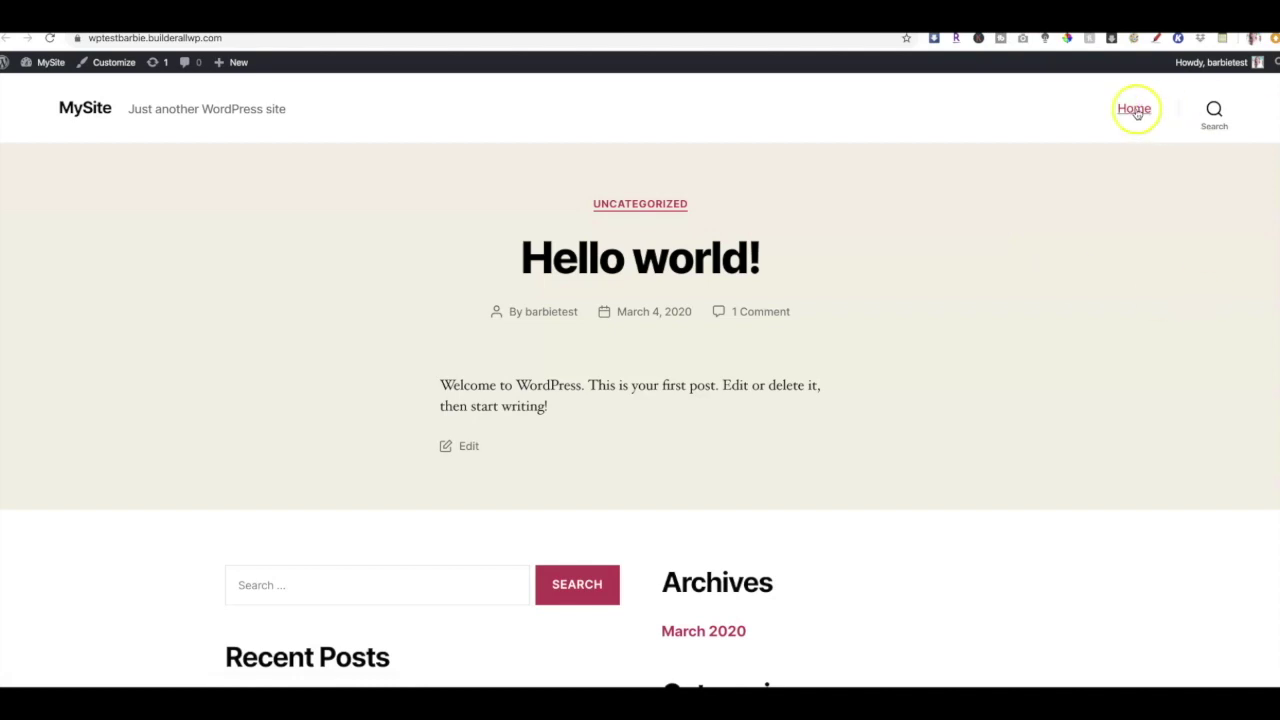
left_click(1134, 110)
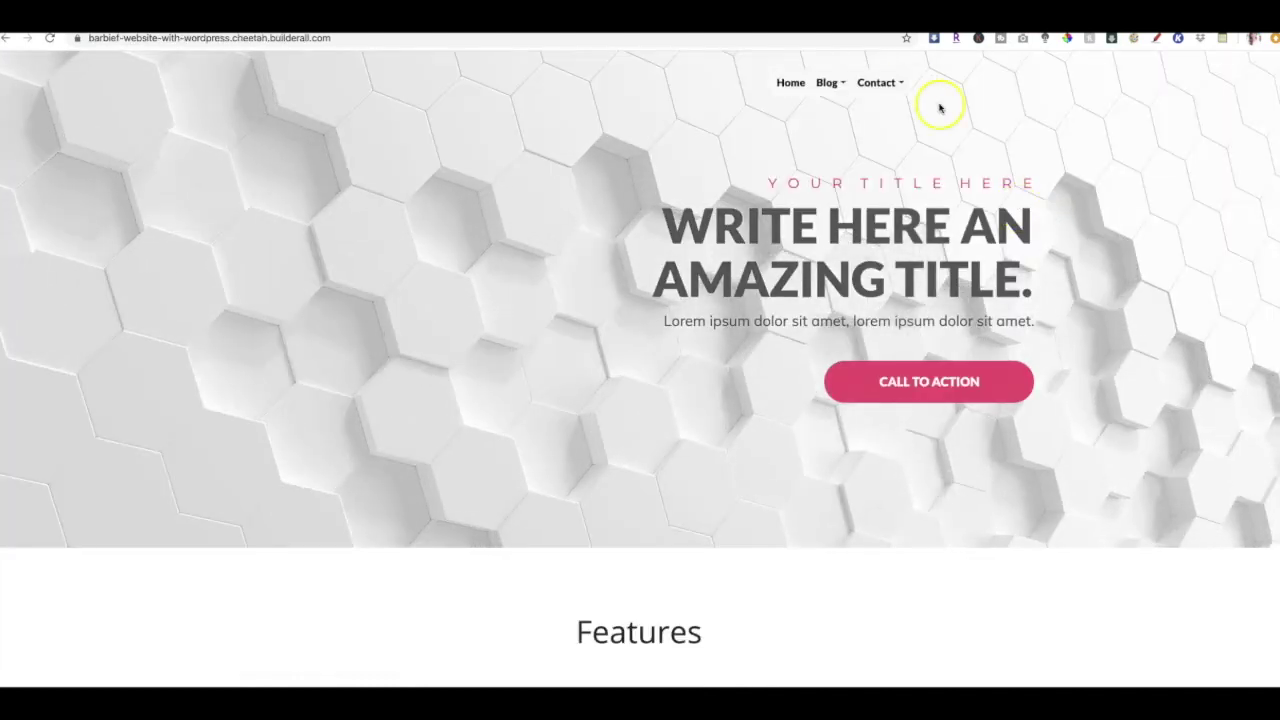
left_click(827, 82)
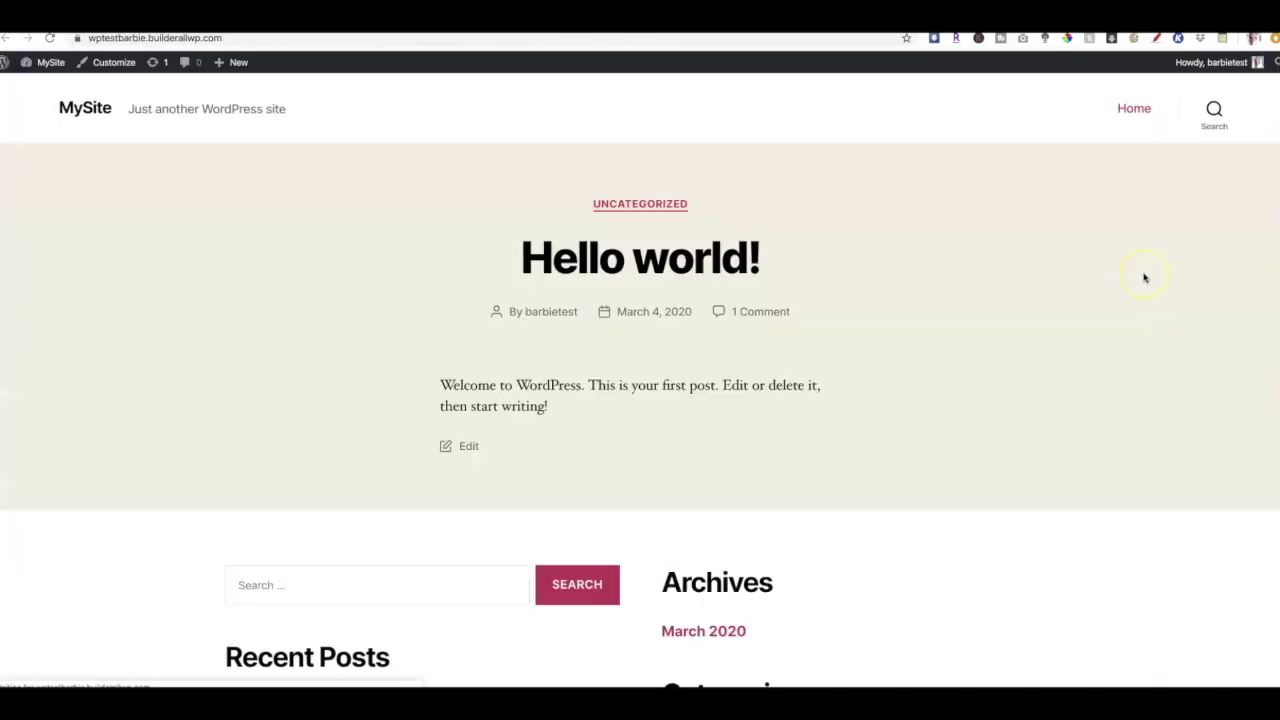
scroll(1145, 278, "down", 5)
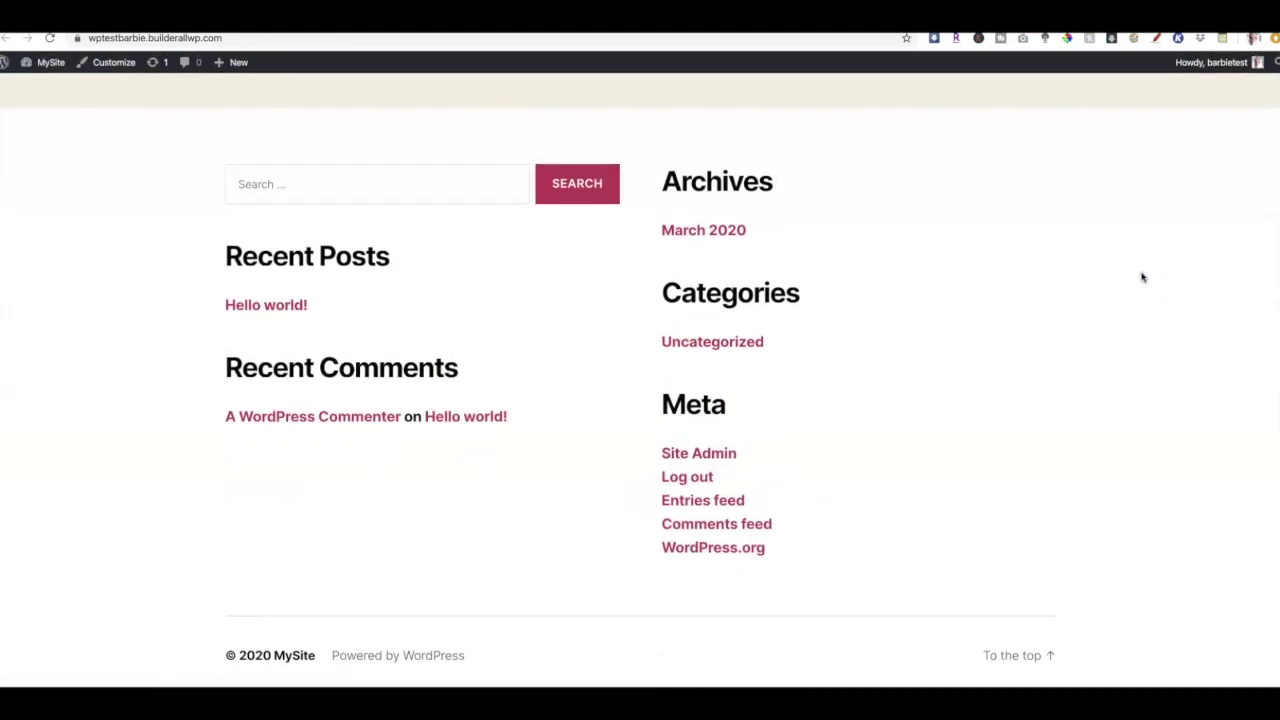
scroll(1143, 278, "up", 5)
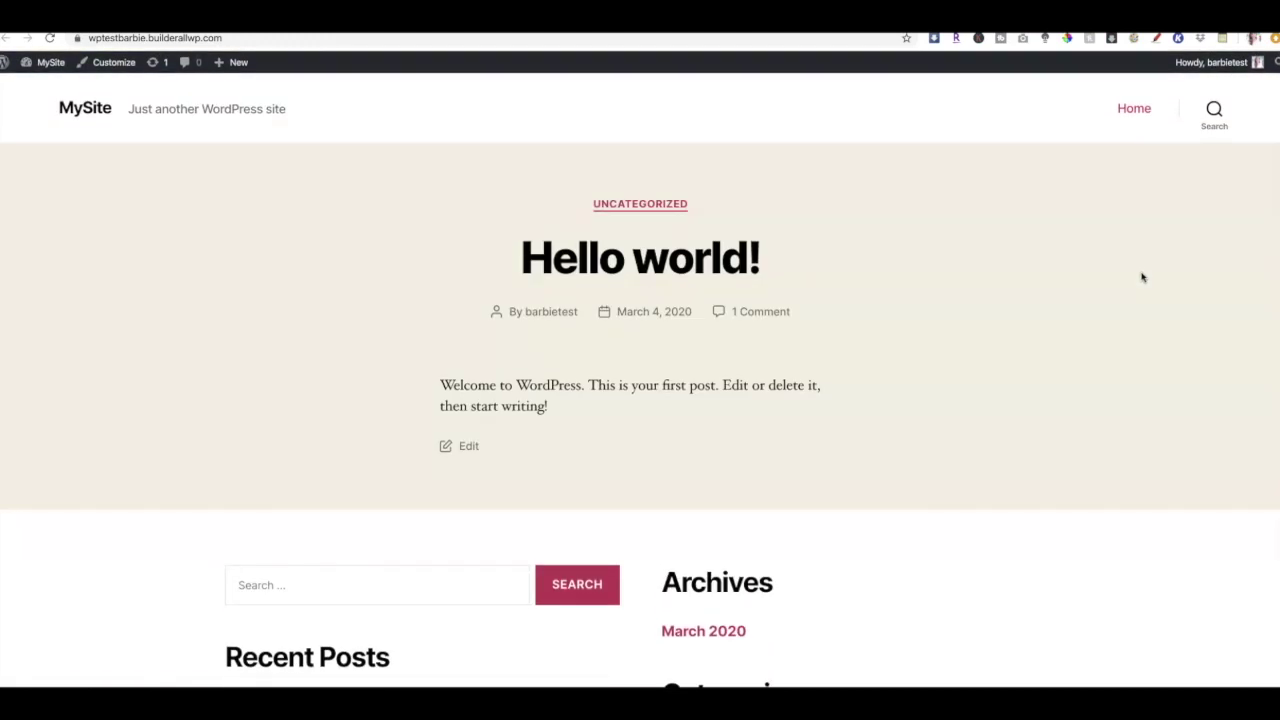